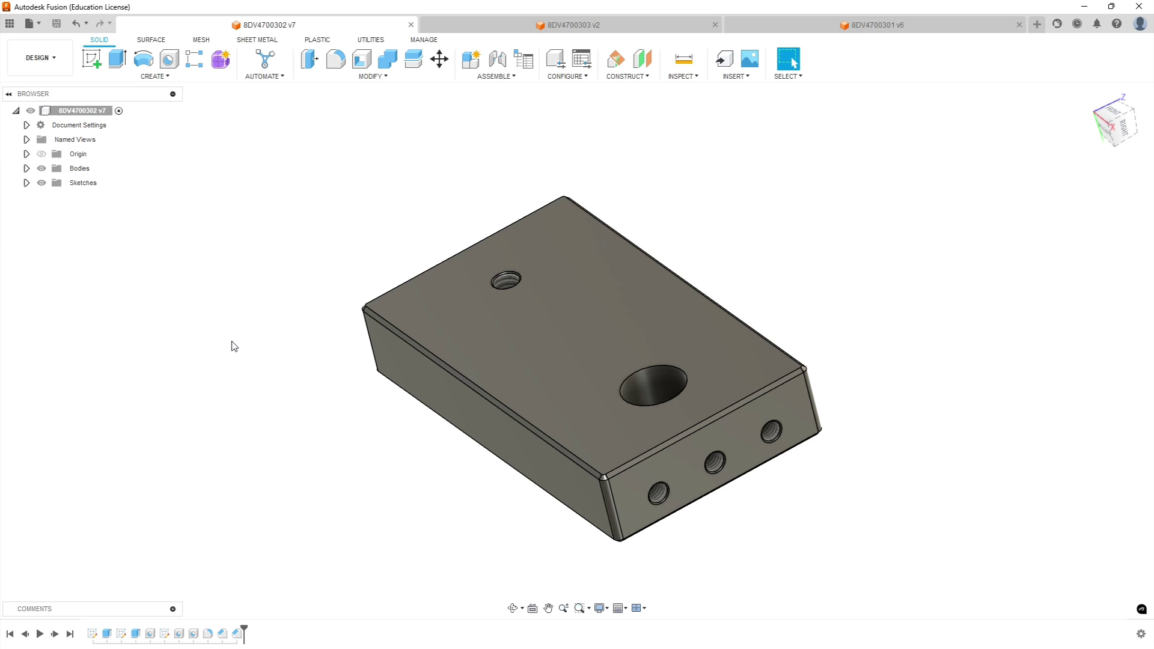
Start a sketch on the block's large top face and draw a rectangle about 3.7 in by 2.1 in around the block outline
{"action": "middle_click_drag", "start_coordinate": [334, 385], "coordinate": [388, 420], "text": "shift"}
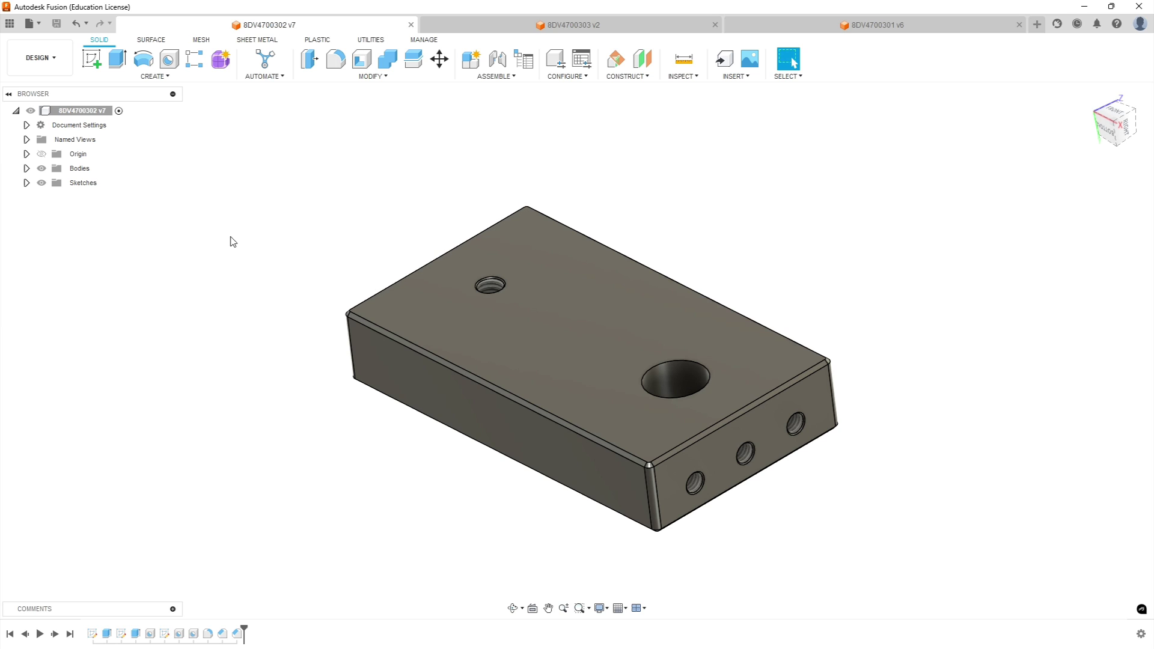
{"action": "left_click", "coordinate": [92, 59]}
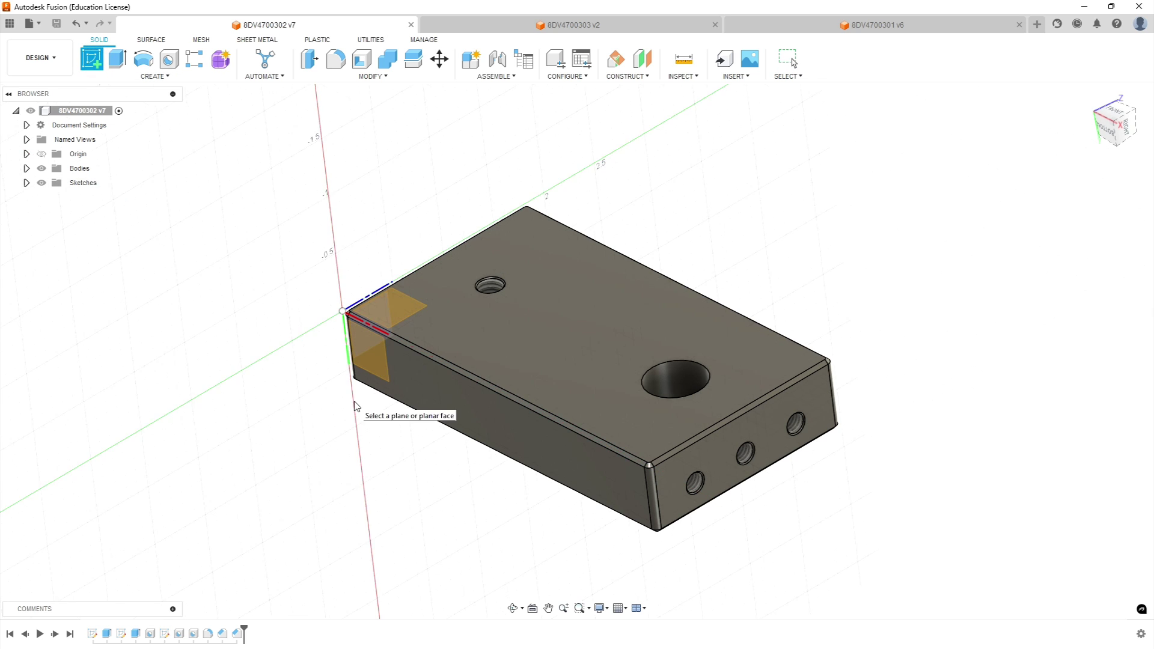
{"action": "left_click", "coordinate": [583, 305]}
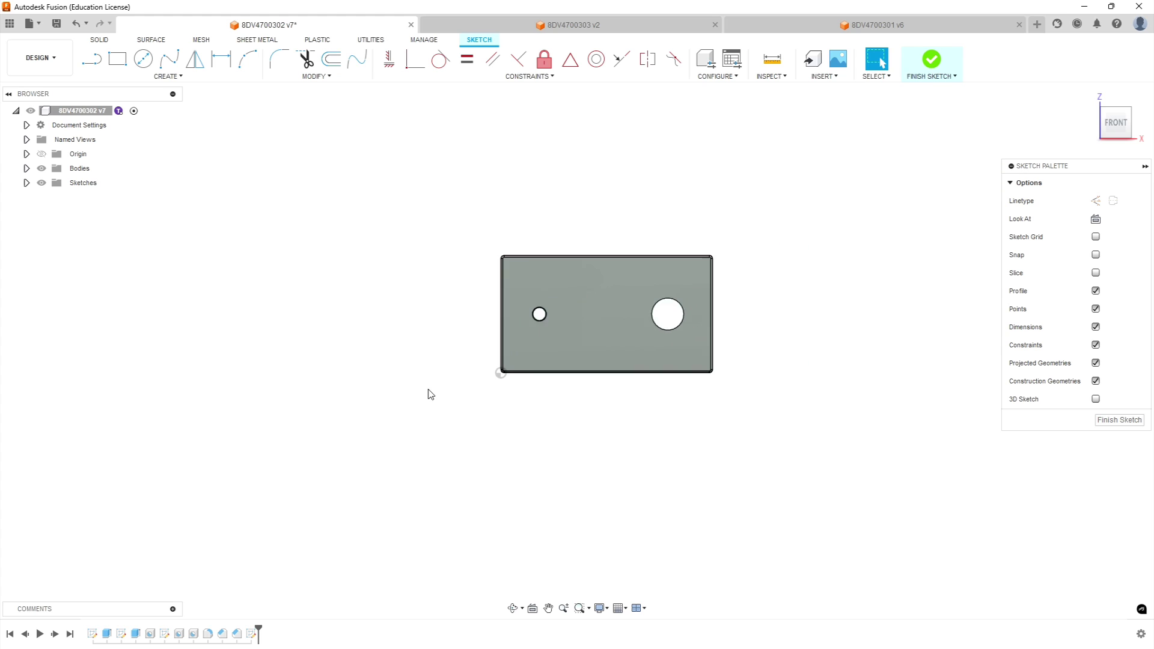
{"action": "scroll", "coordinate": [661, 319], "scroll_direction": "up", "scroll_amount": 5}
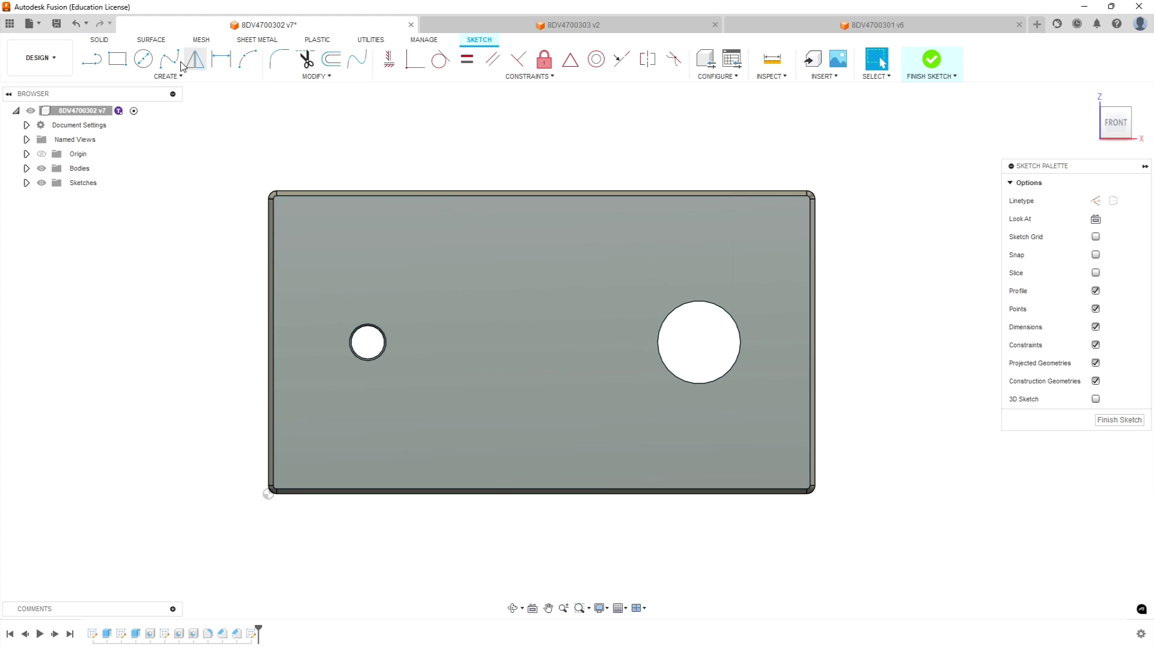
{"action": "left_click", "coordinate": [117, 58]}
{"action": "left_click", "coordinate": [237, 166]}
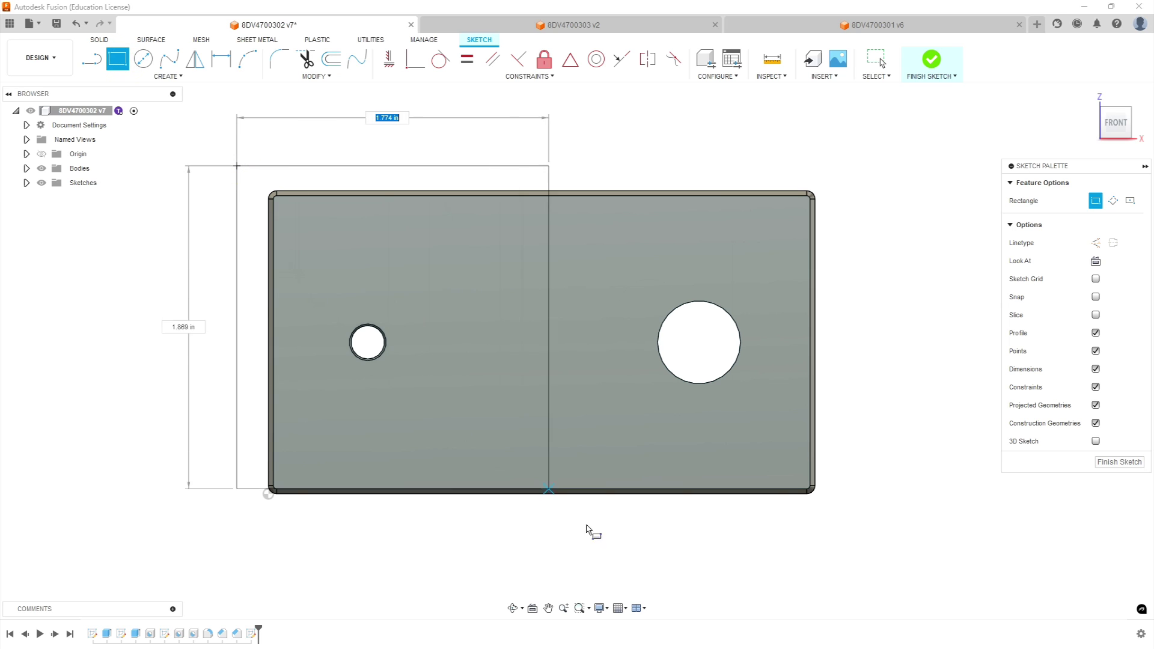
{"action": "left_click", "coordinate": [850, 517]}
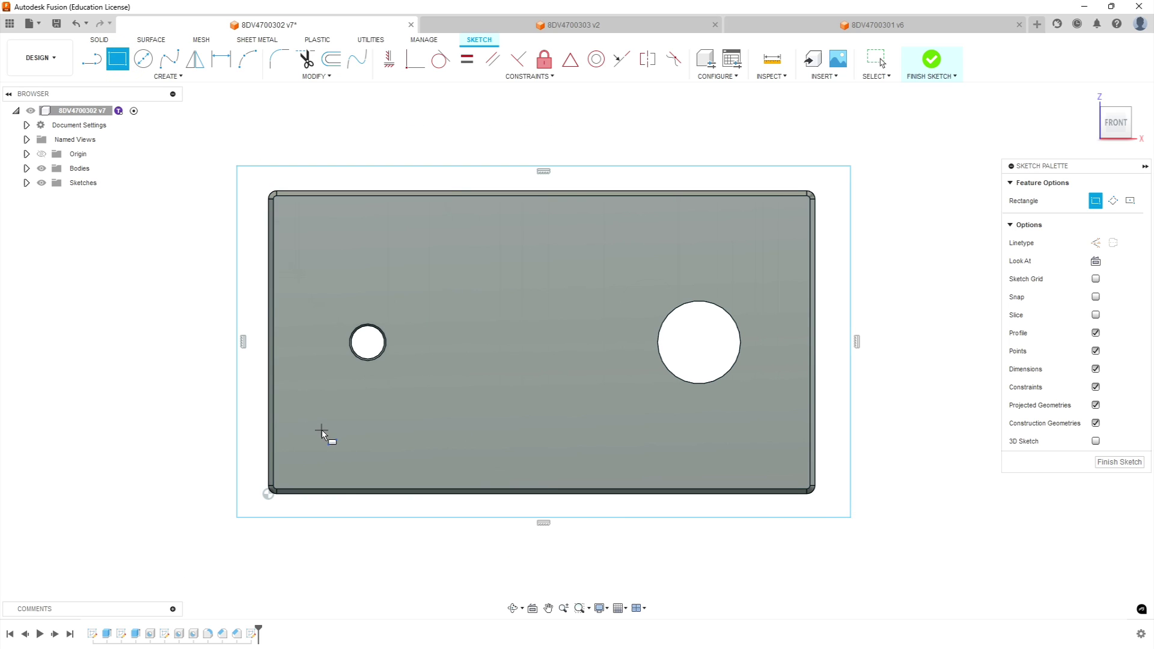
Dimension the rectangle to 3.4 in wide and 2 in high
{"action": "left_click", "coordinate": [220, 58]}
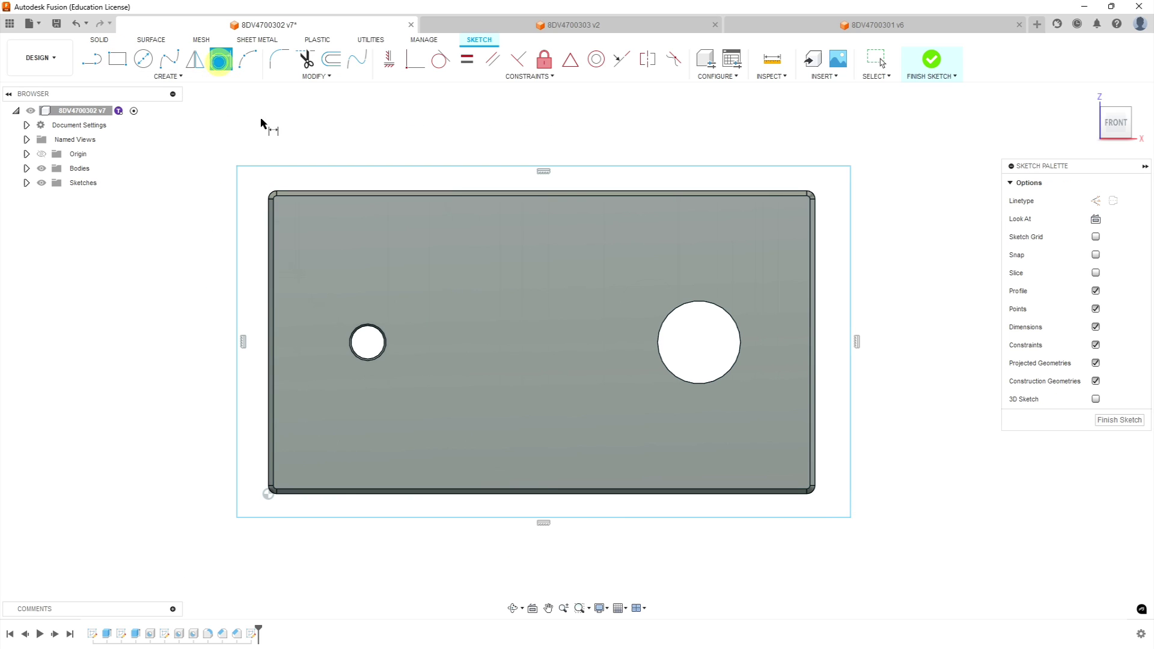
{"action": "left_click", "coordinate": [496, 166]}
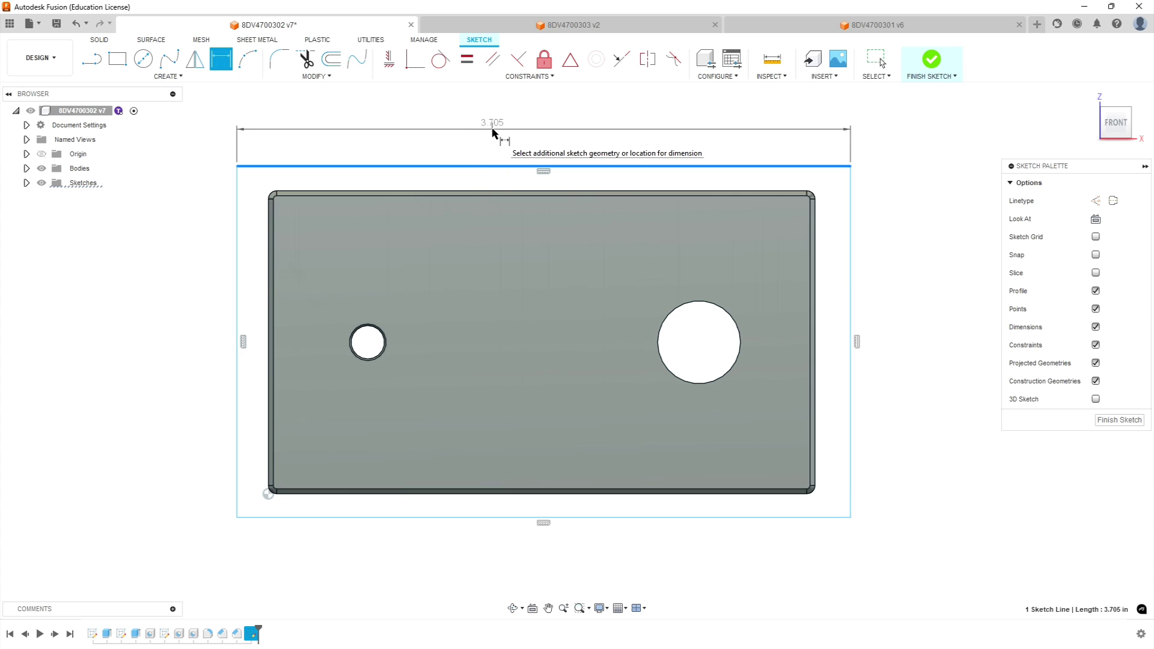
{"action": "left_click", "coordinate": [491, 131]}
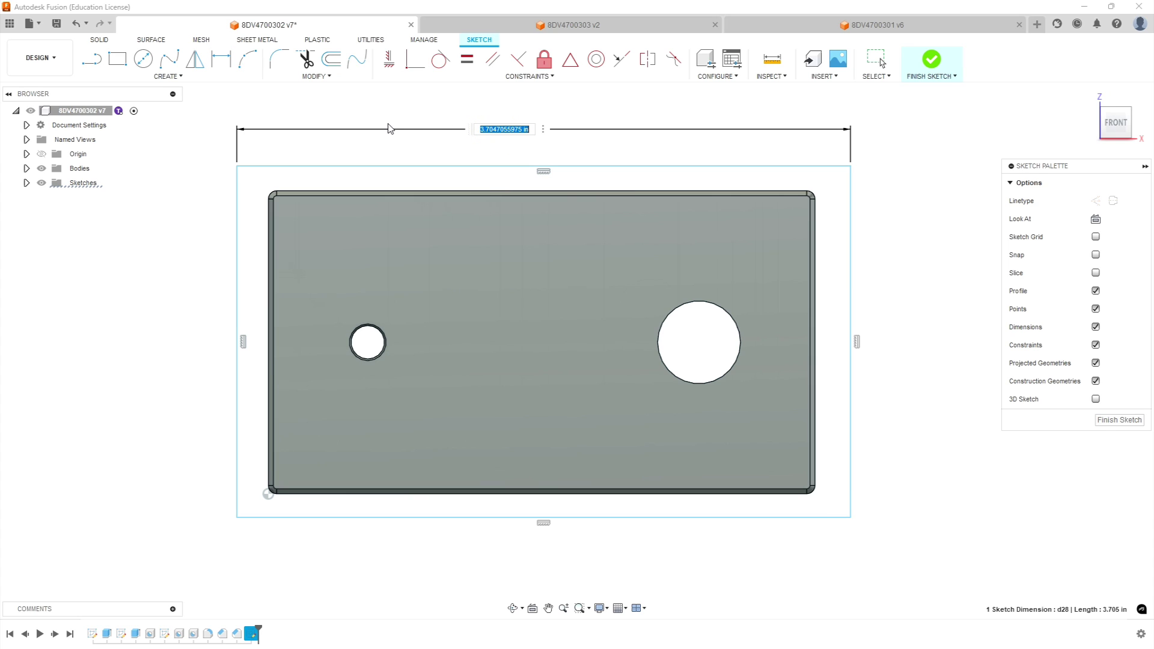
{"action": "type", "text": "3.4"}
{"action": "key", "text": "Return"}
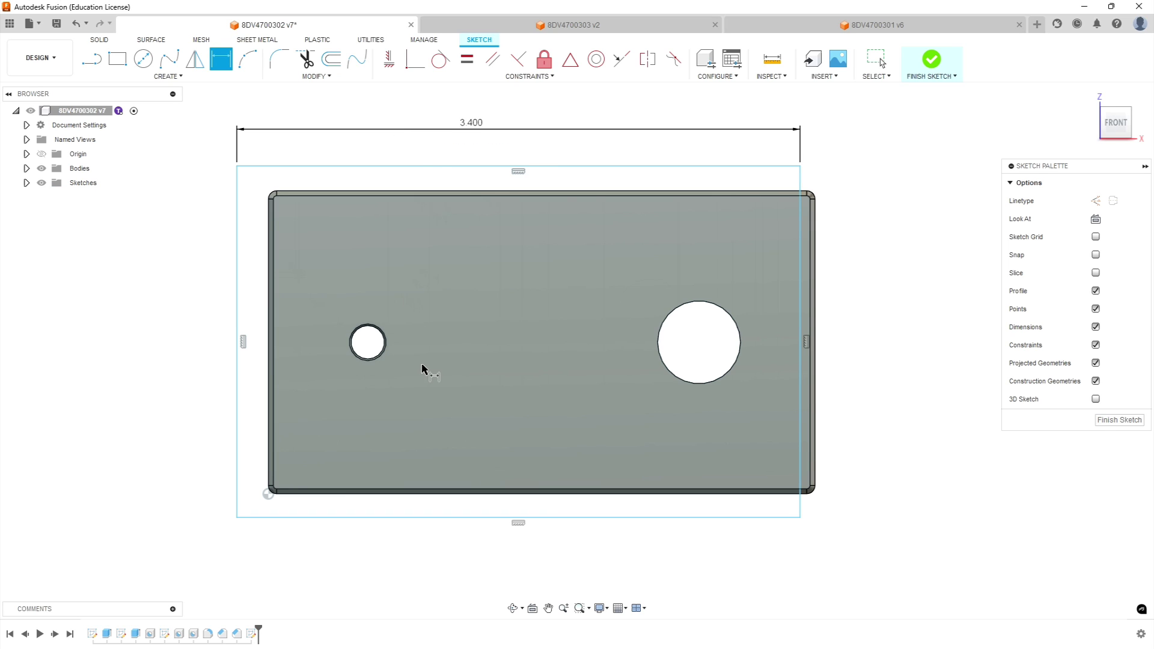
{"action": "left_click", "coordinate": [238, 236]}
{"action": "left_click", "coordinate": [168, 285]}
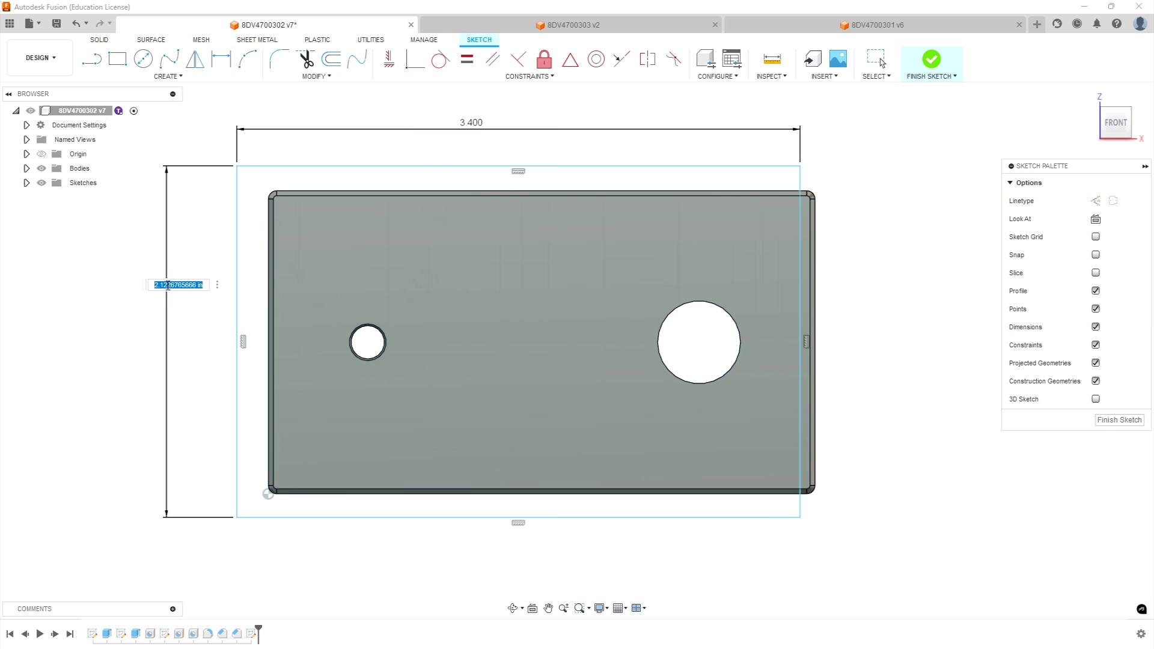
{"action": "type", "text": "2"}
{"action": "key", "text": "Return"}
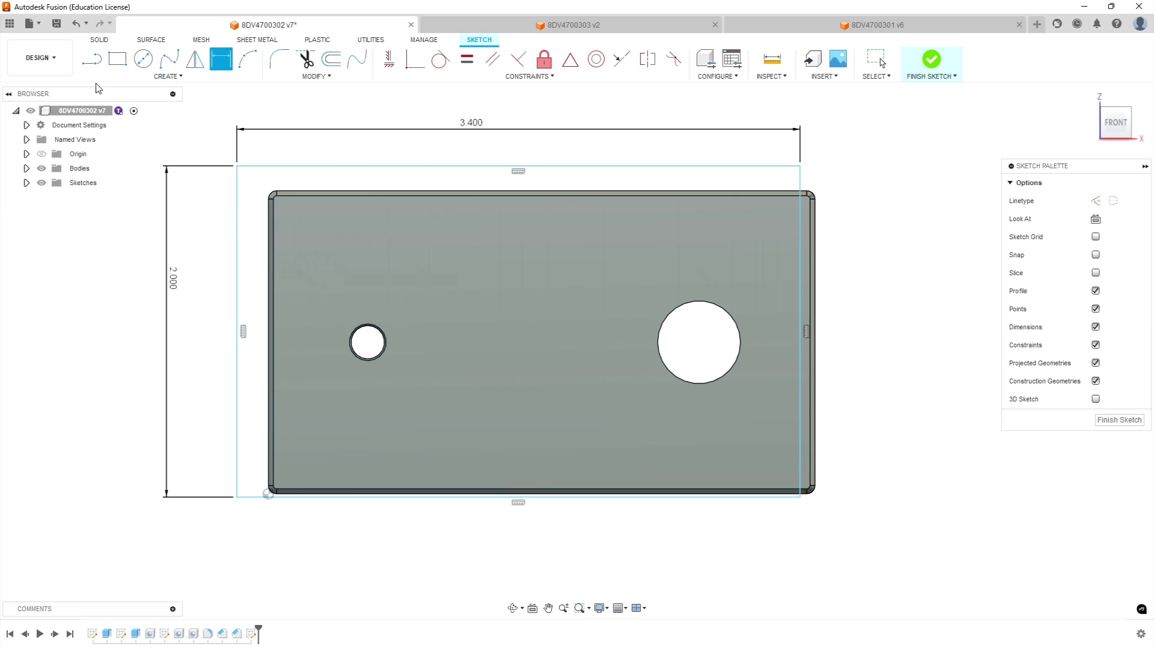
Draw a diagonal line from the rectangle's upper-left corner to its lower-right corner and convert it to construction geometry
{"action": "left_click", "coordinate": [92, 59]}
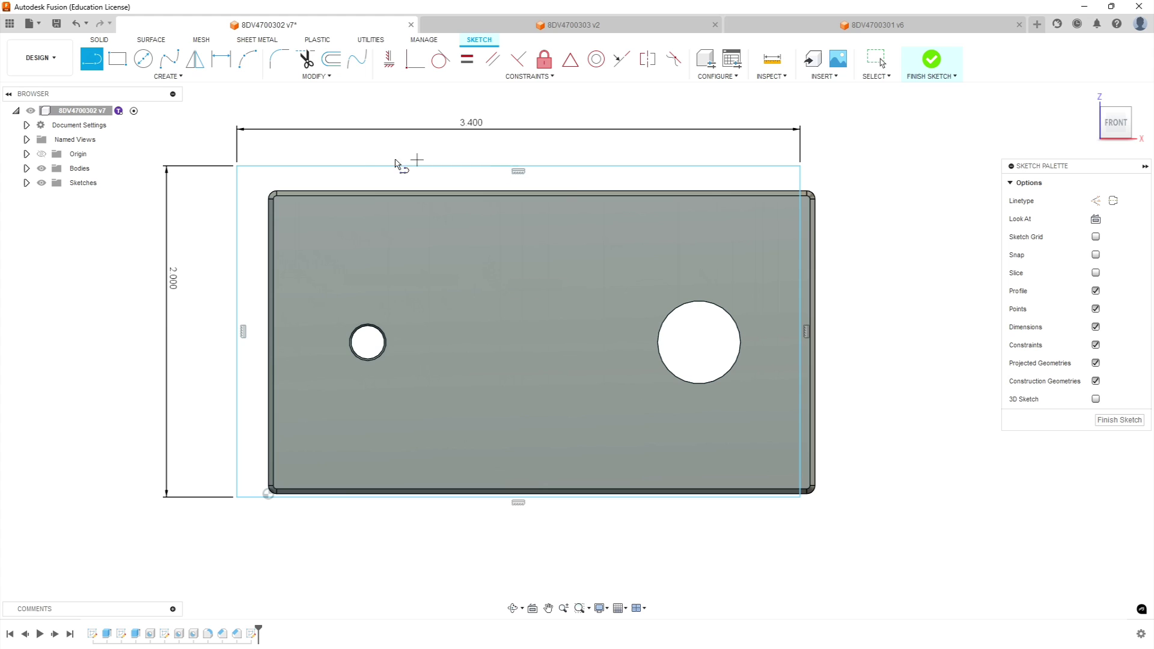
{"action": "left_click", "coordinate": [236, 165]}
{"action": "left_click", "coordinate": [800, 498]}
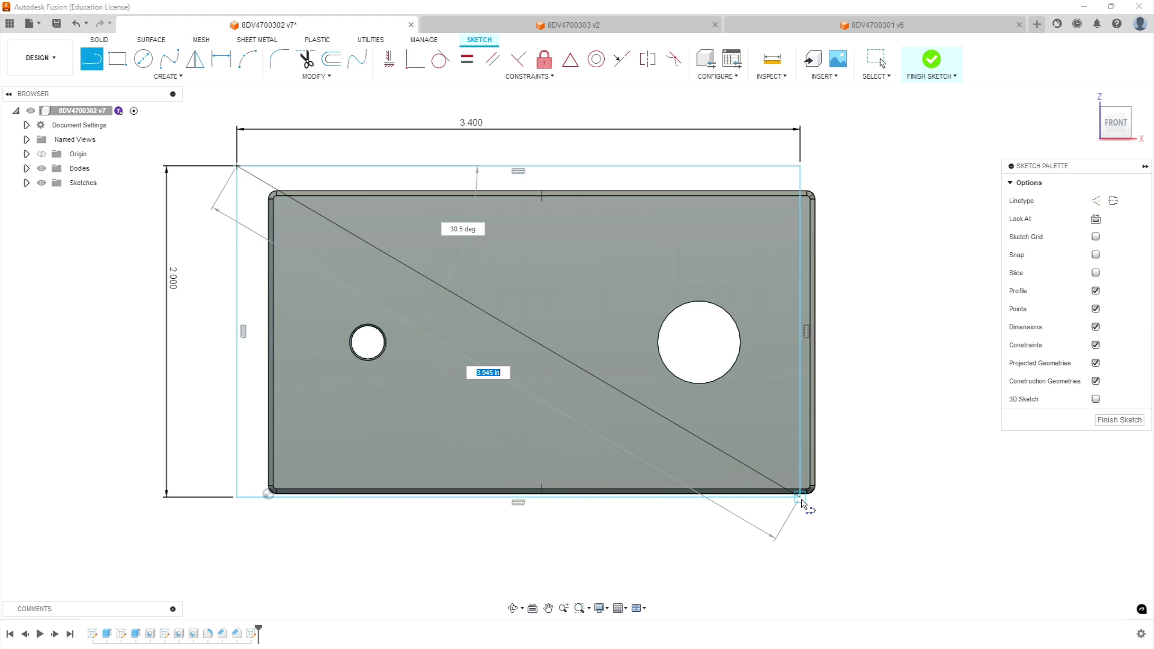
{"action": "key", "text": "Escape"}
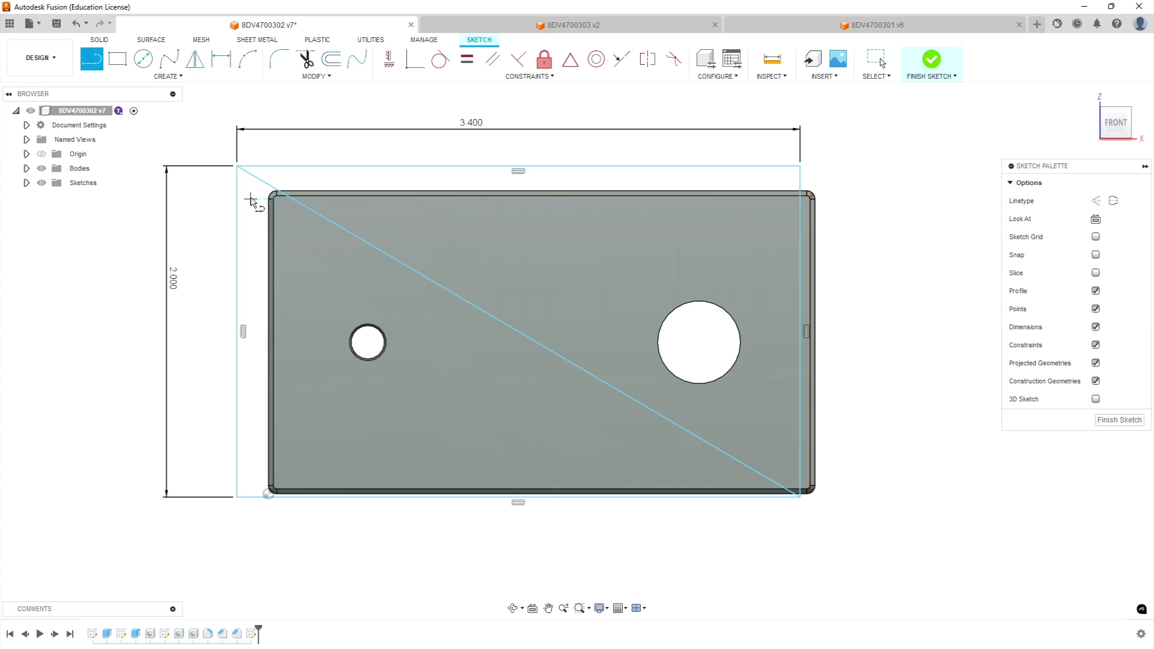
{"action": "key", "text": "Escape"}
{"action": "left_click", "coordinate": [252, 179]}
{"action": "right_click", "coordinate": [252, 181]}
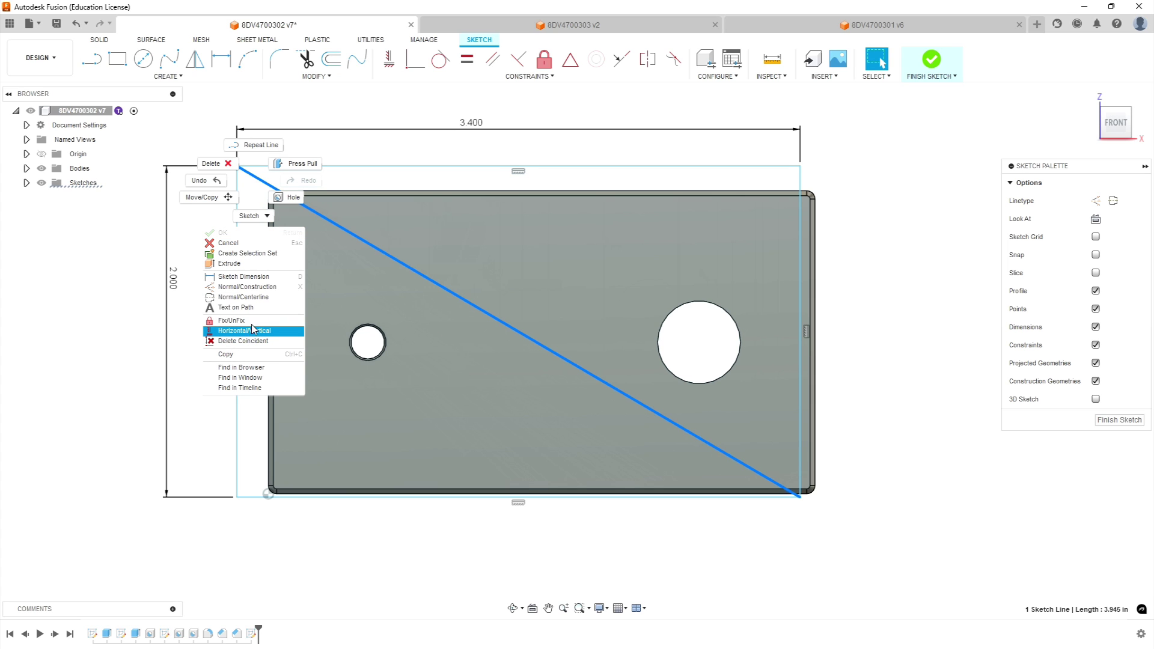
{"action": "left_click", "coordinate": [243, 287]}
Draw a horizontal line between the midpoints of the block face's two short edges and convert it to construction geometry
{"action": "scroll", "coordinate": [350, 421], "scroll_direction": "down", "scroll_amount": 2}
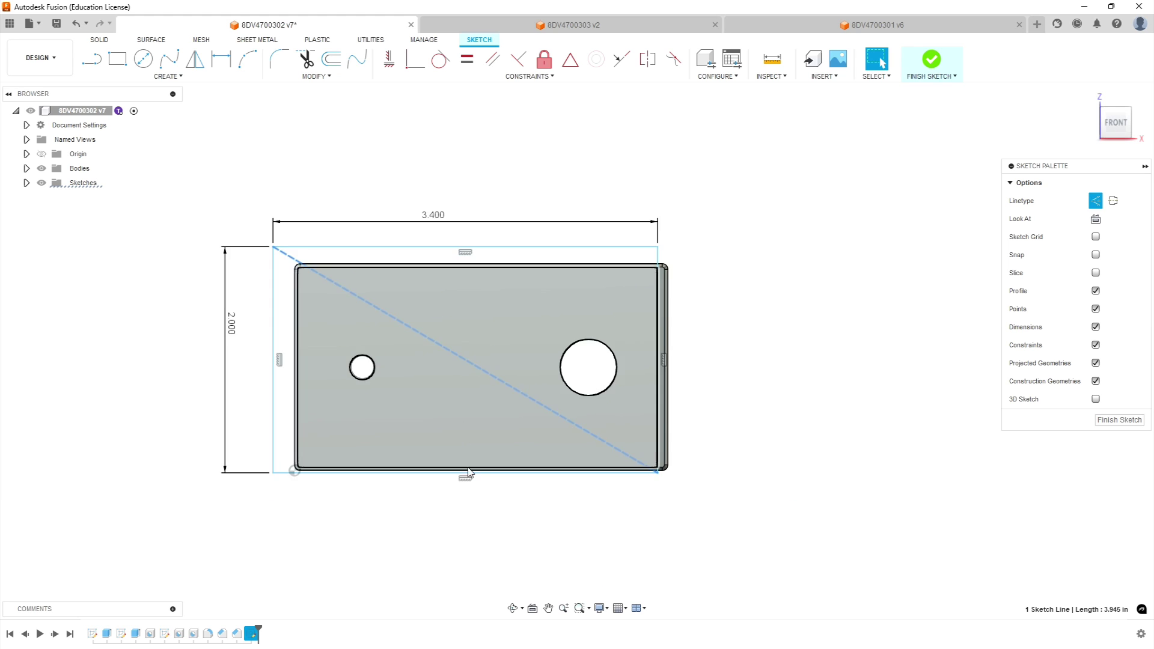
{"action": "scroll", "coordinate": [469, 473], "scroll_direction": "up", "scroll_amount": 2}
{"action": "key", "text": "l"}
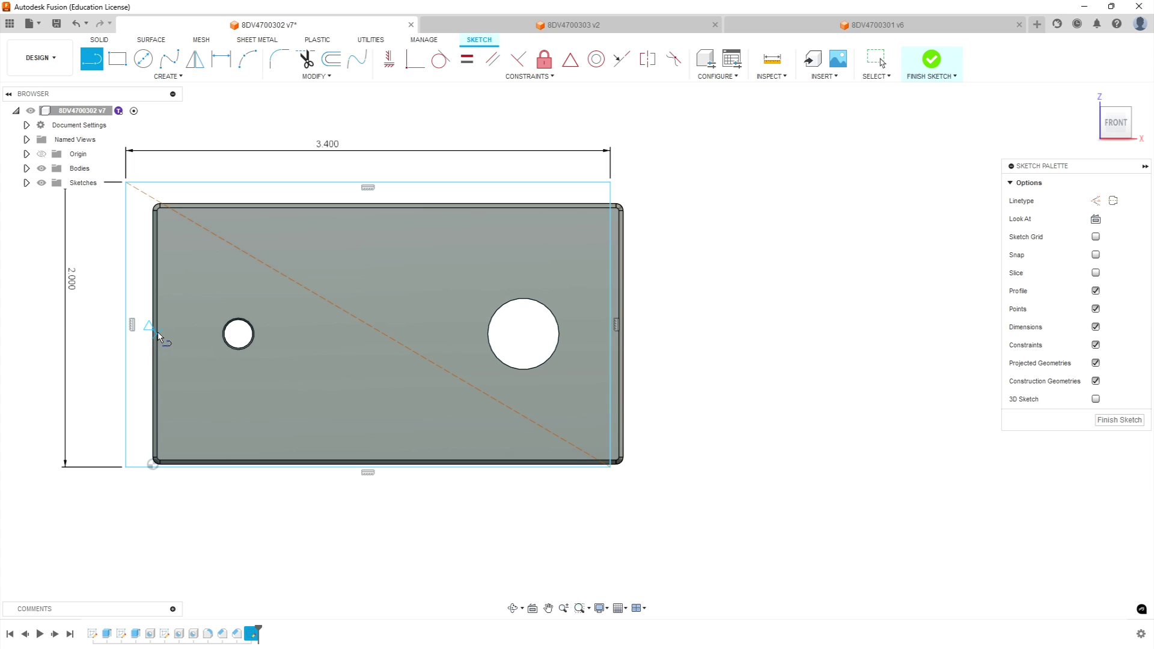
{"action": "left_click", "coordinate": [156, 333]}
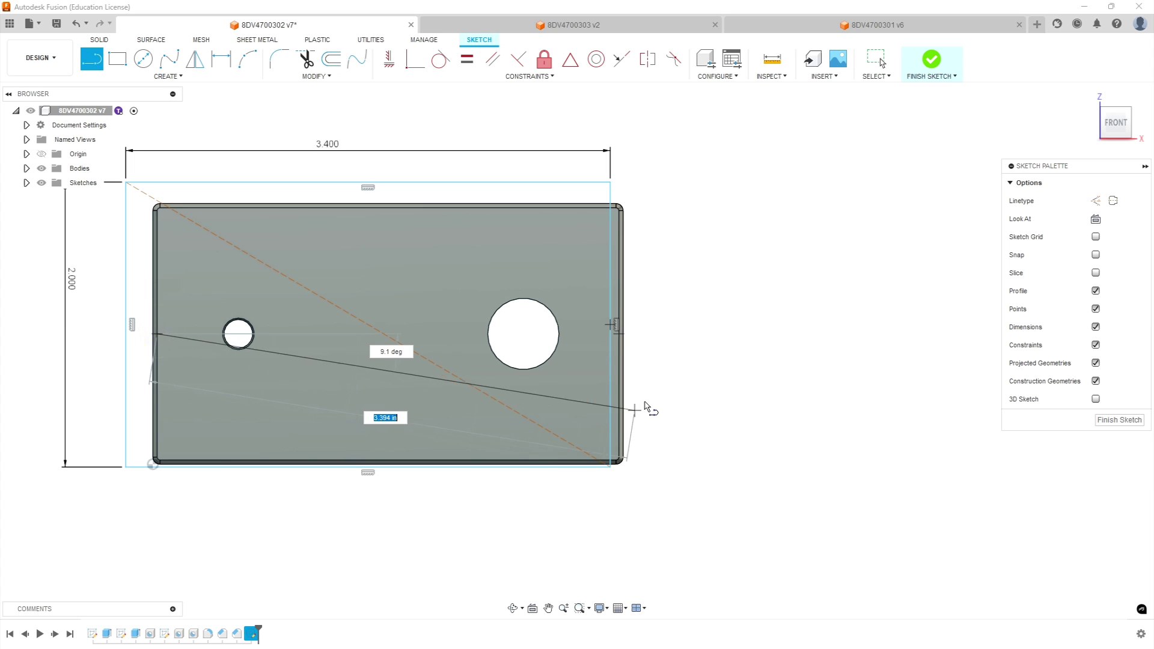
{"action": "left_click", "coordinate": [615, 333]}
{"action": "key", "text": "Escape"}
{"action": "key", "text": "Escape"}
{"action": "left_click", "coordinate": [458, 333]}
{"action": "right_click", "coordinate": [458, 334]}
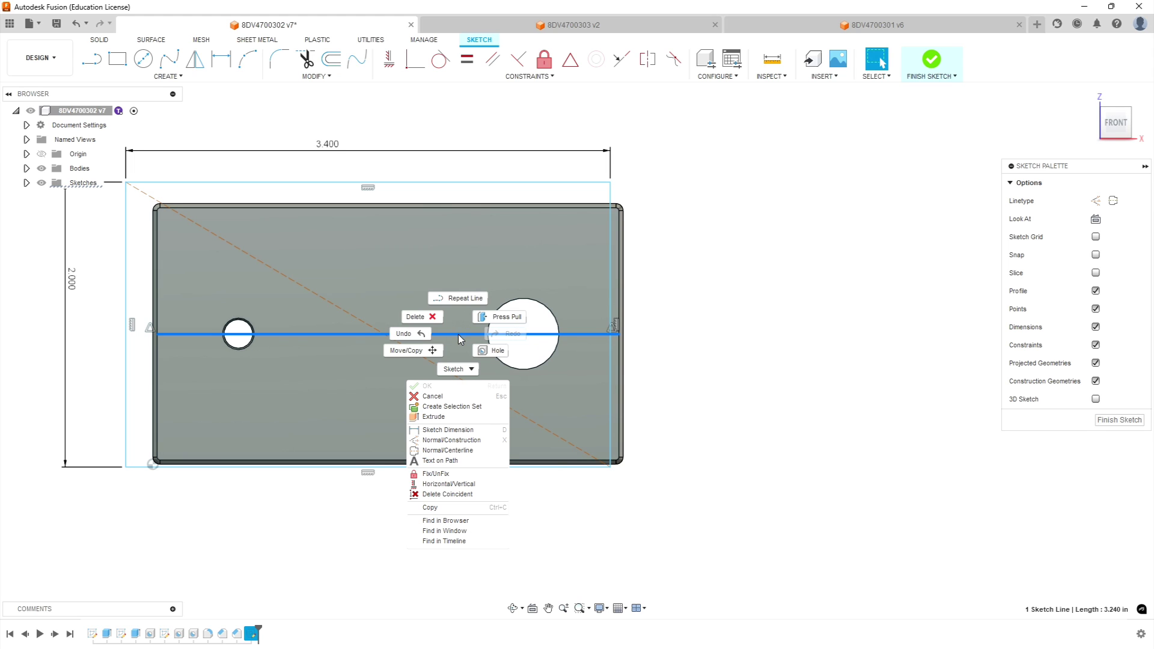
{"action": "left_click", "coordinate": [442, 450]}
{"action": "left_click", "coordinate": [835, 389]}
Center the rectangle on the block with a midpoint constraint between the diagonal and the horizontal construction line, and finish the sketch
{"action": "left_click", "coordinate": [570, 59]}
{"action": "left_click", "coordinate": [343, 311]}
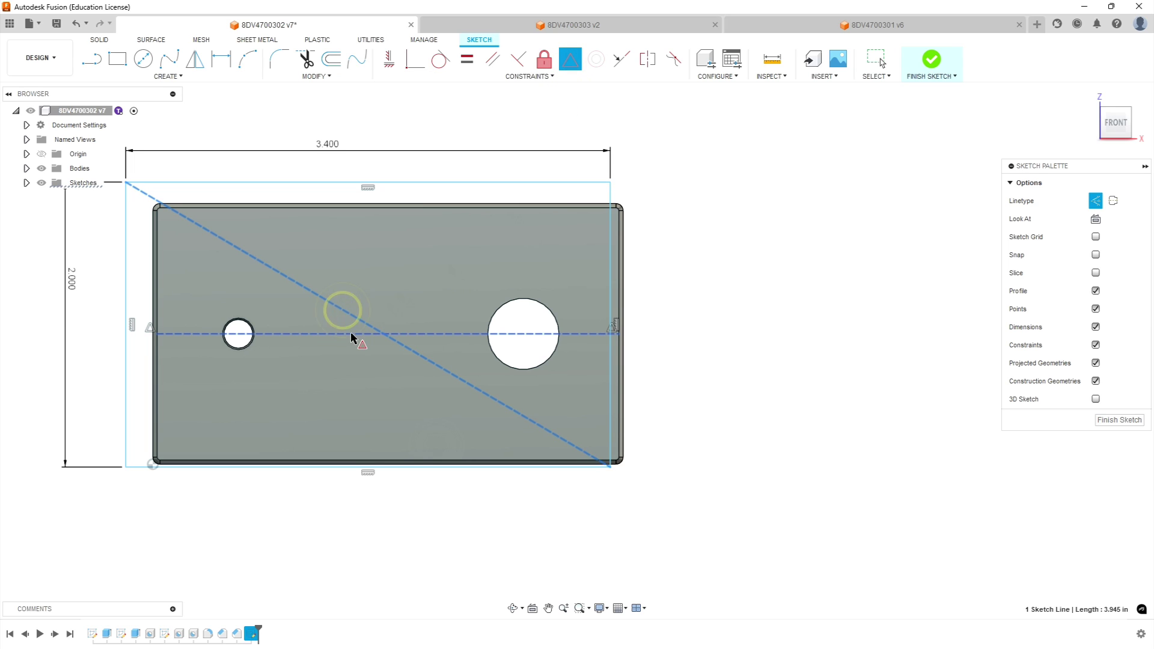
{"action": "left_click", "coordinate": [349, 333]}
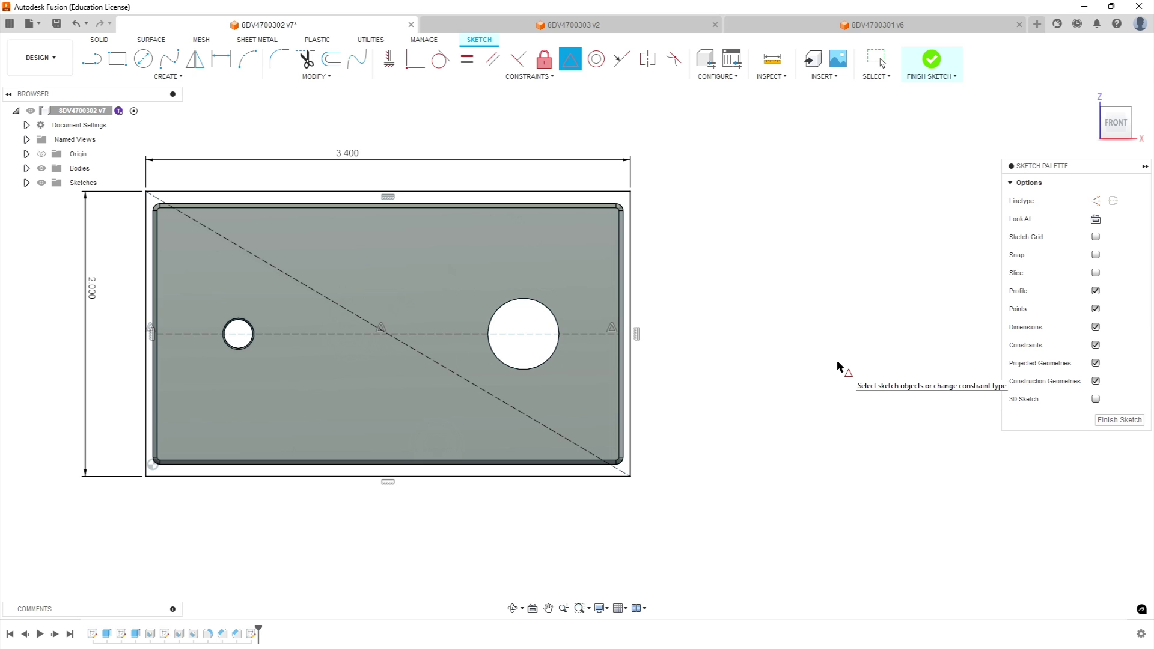
{"action": "middle_click_drag", "start_coordinate": [731, 384], "coordinate": [687, 345], "text": "shift"}
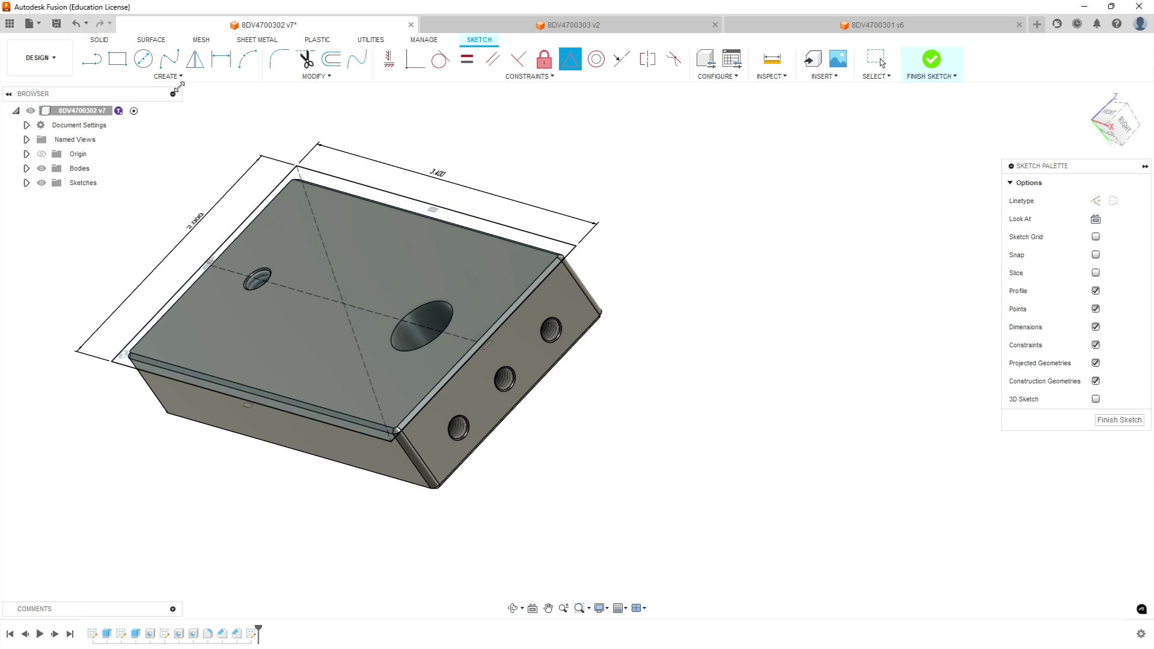
{"action": "left_click", "coordinate": [100, 39]}
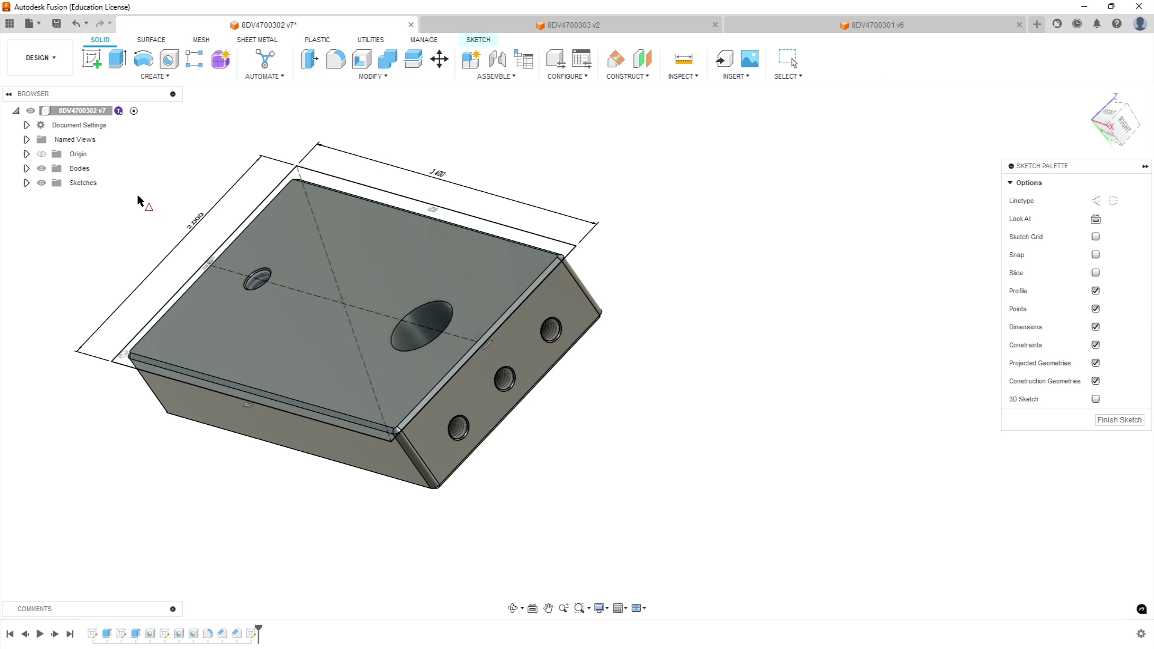
{"action": "left_click", "coordinate": [1119, 419]}
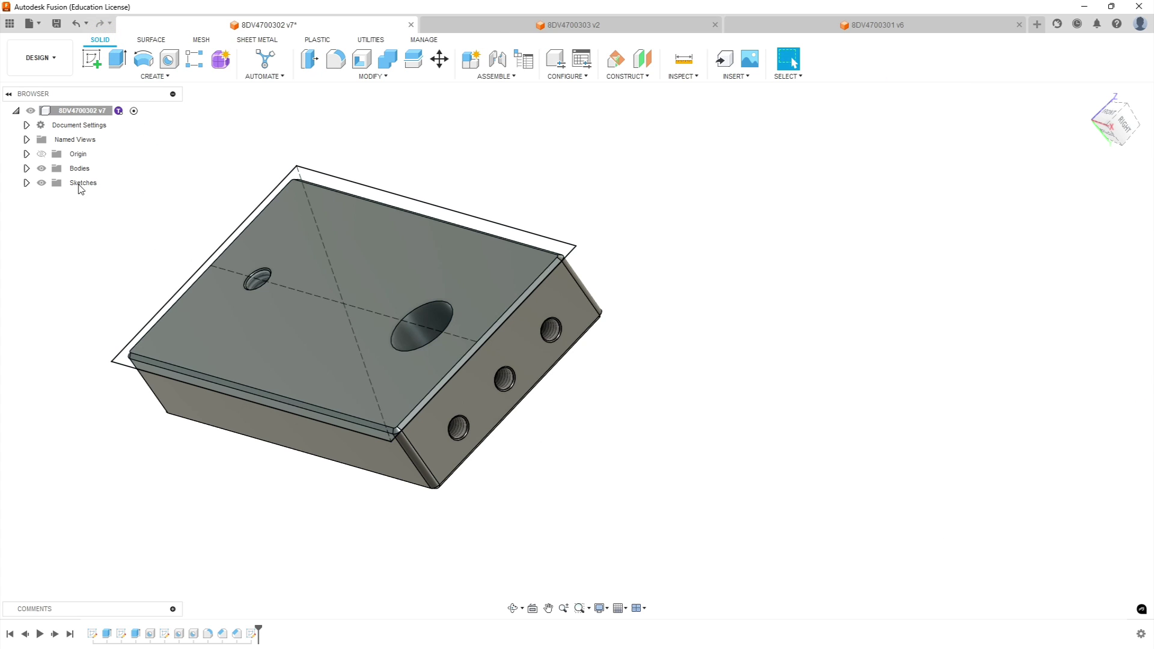
Start an Extrude with all four profiles: the outer rim, the block face and both hole openings
{"action": "left_click", "coordinate": [117, 58]}
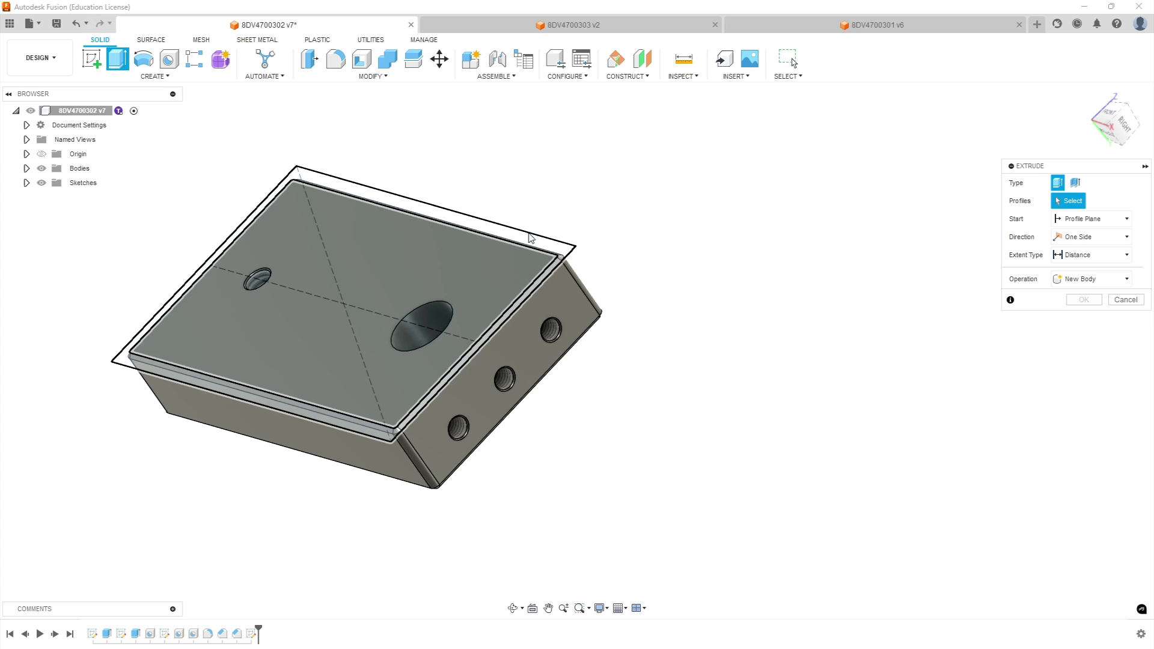
{"action": "left_click", "coordinate": [527, 233]}
{"action": "left_click", "coordinate": [510, 255]}
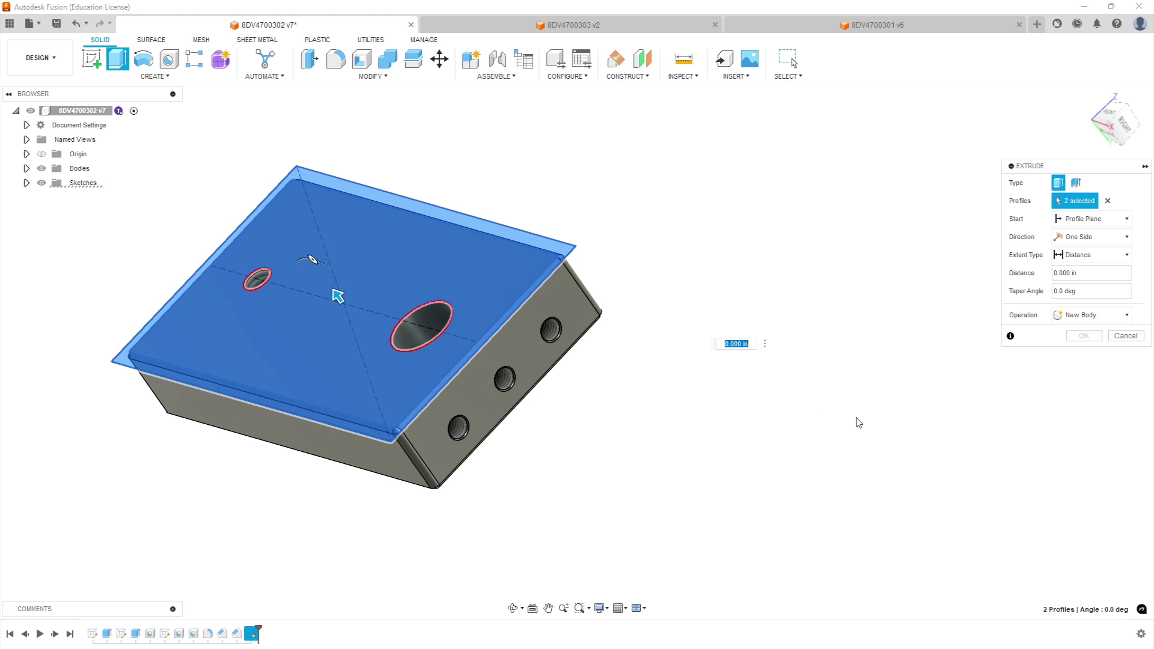
{"action": "left_click", "coordinate": [425, 326]}
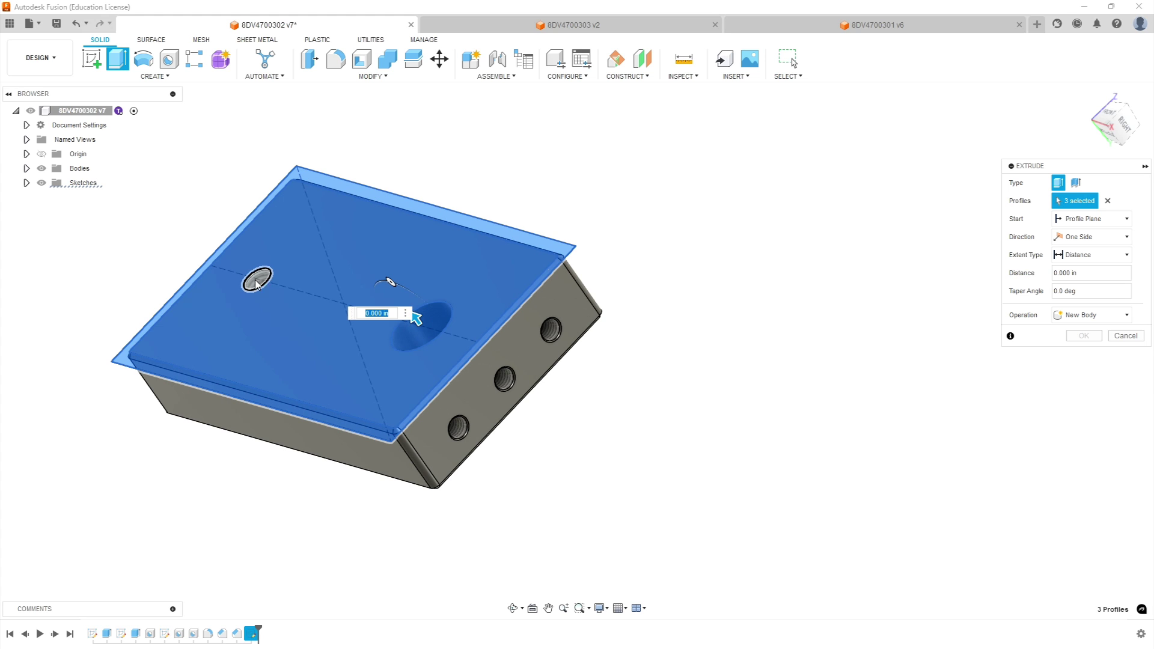
{"action": "left_click", "coordinate": [257, 283]}
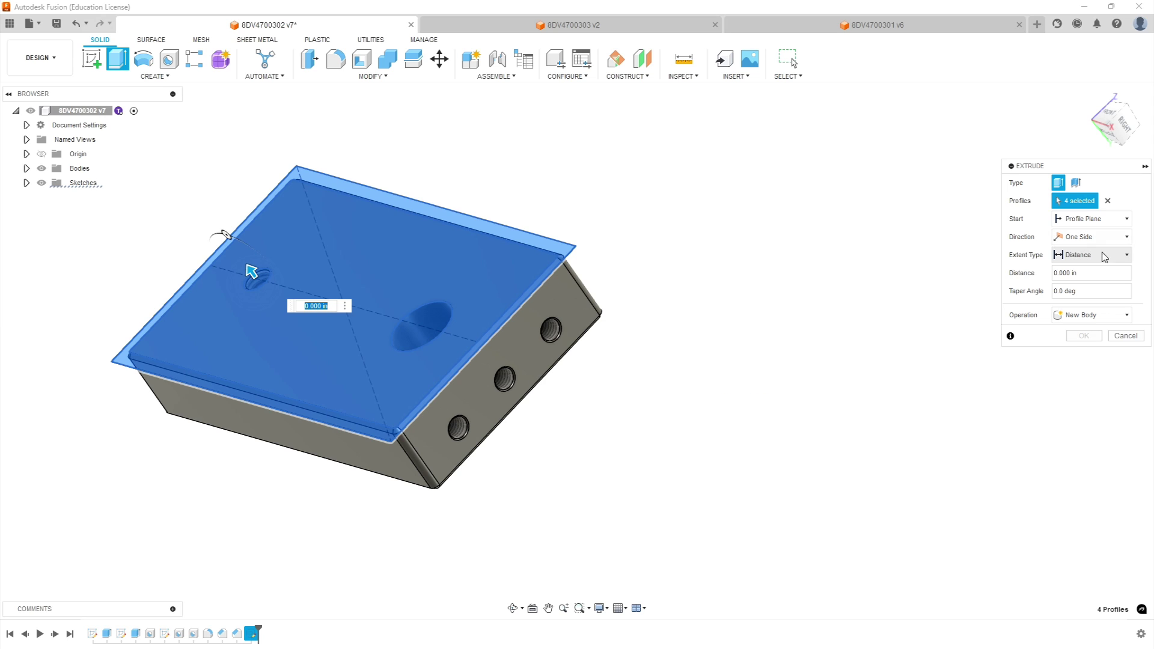
Extrude the four profiles in two directions, .03 in on side 1 and 1-.03 in on side 2, as a new body
{"action": "left_click", "coordinate": [1097, 238]}
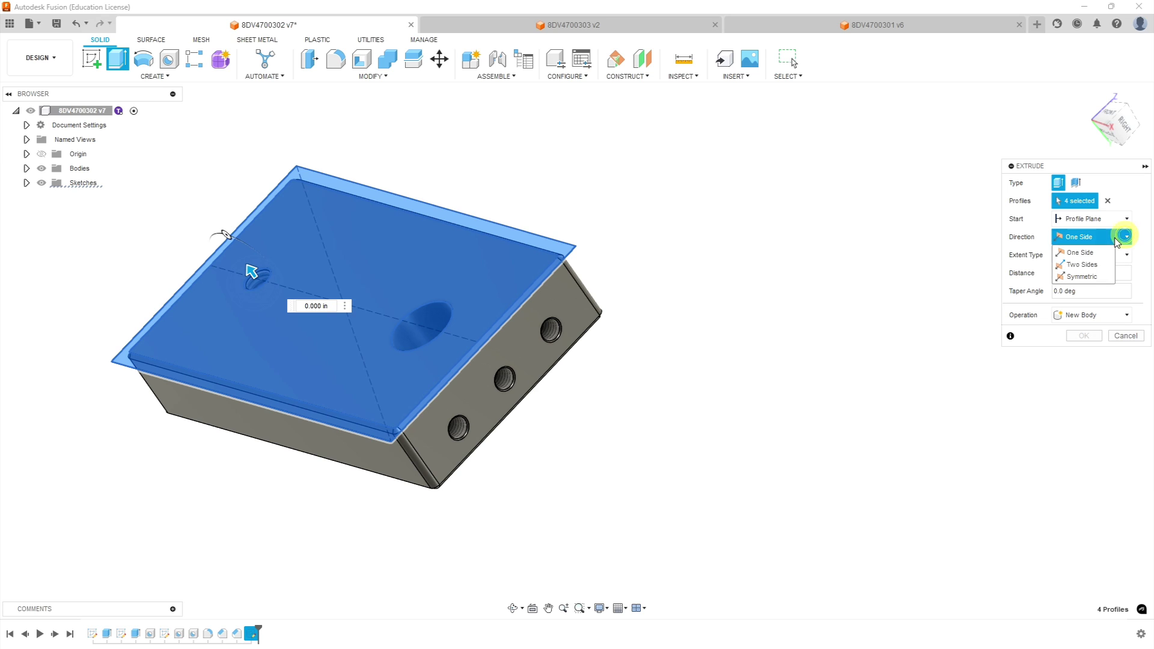
{"action": "left_click", "coordinate": [1082, 265]}
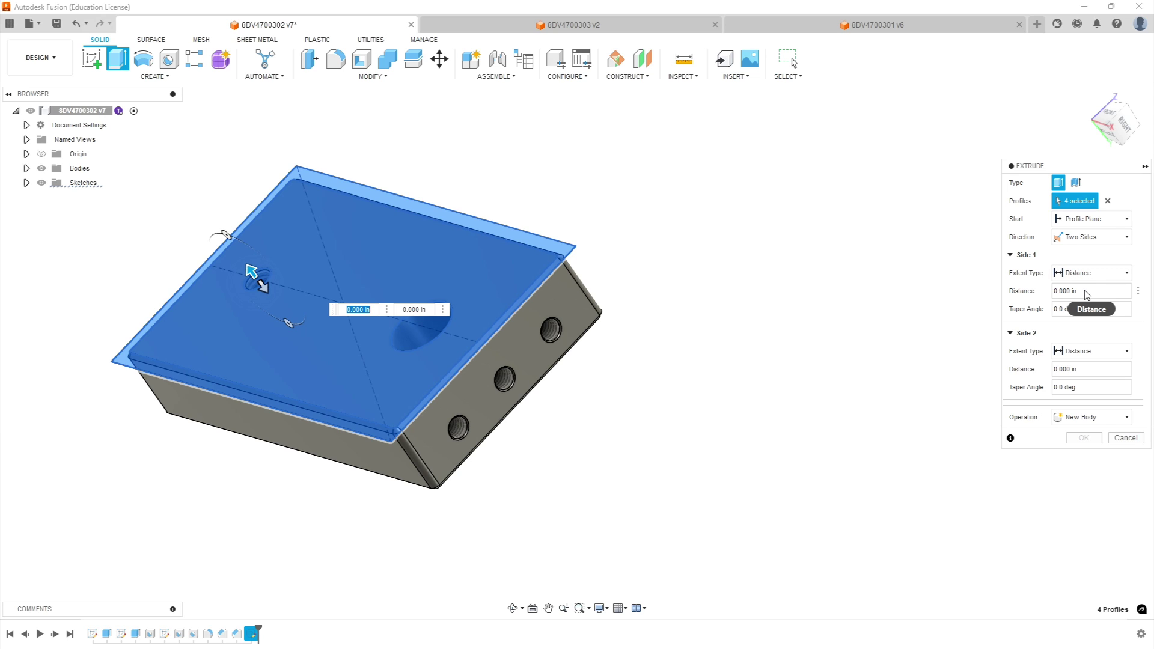
{"action": "left_click", "coordinate": [1089, 290]}
{"action": "key", "text": "BackSpace"}
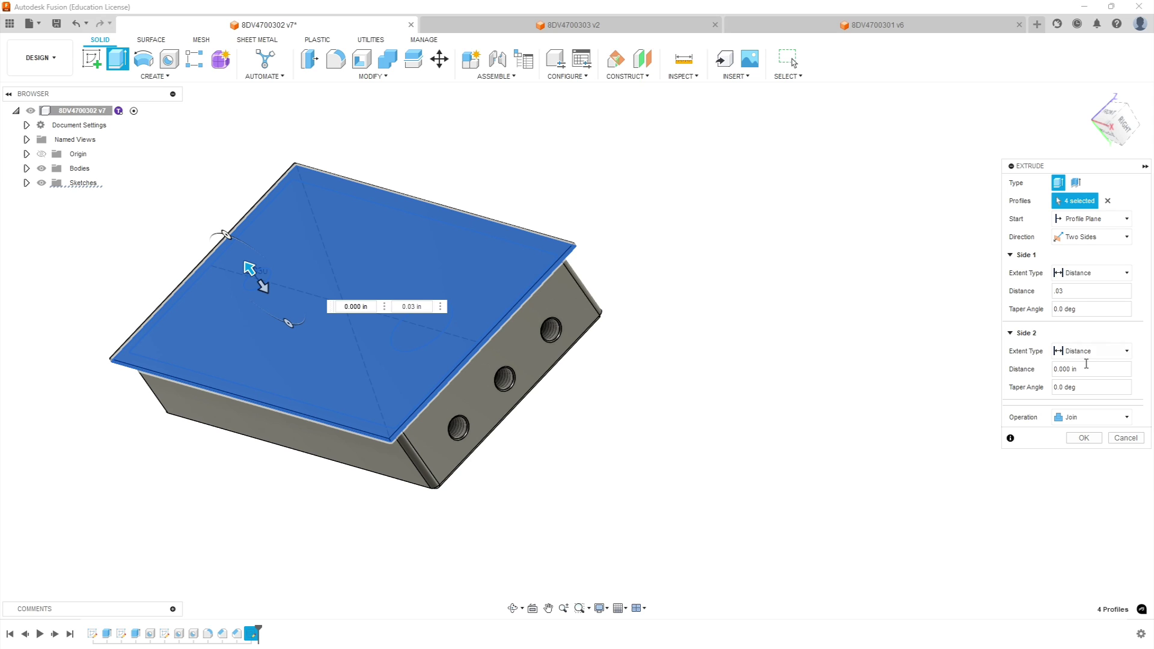
{"action": "left_click", "coordinate": [1089, 368]}
{"action": "type", "text": "1"}
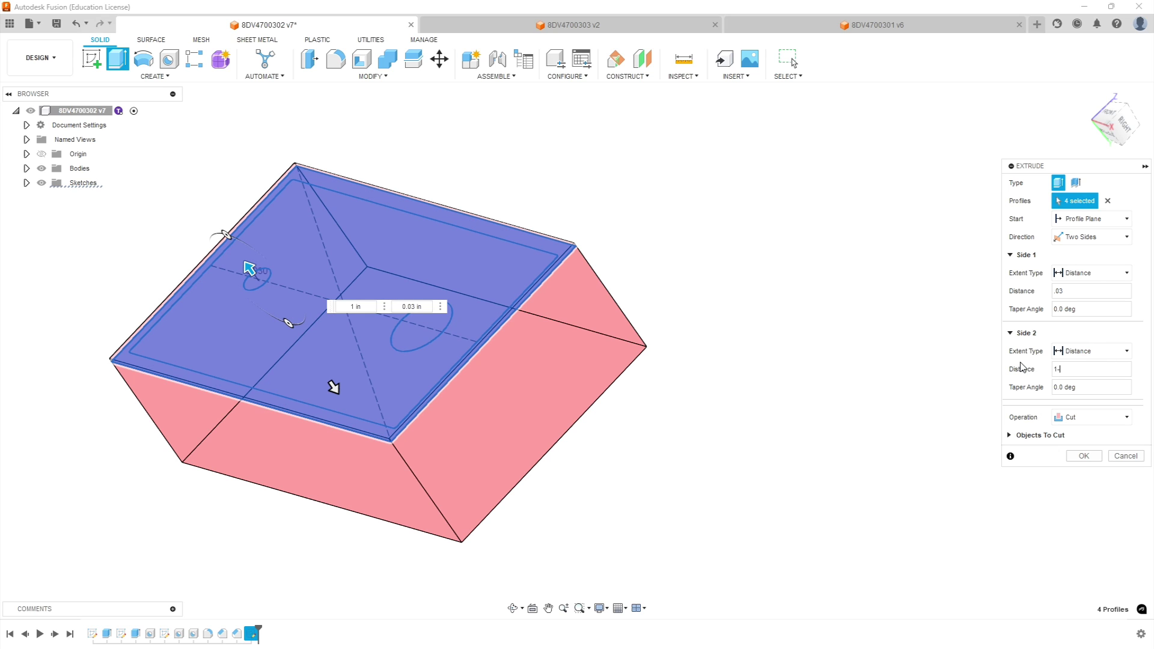
{"action": "type", "text": "-.03"}
{"action": "left_click", "coordinate": [1089, 386]}
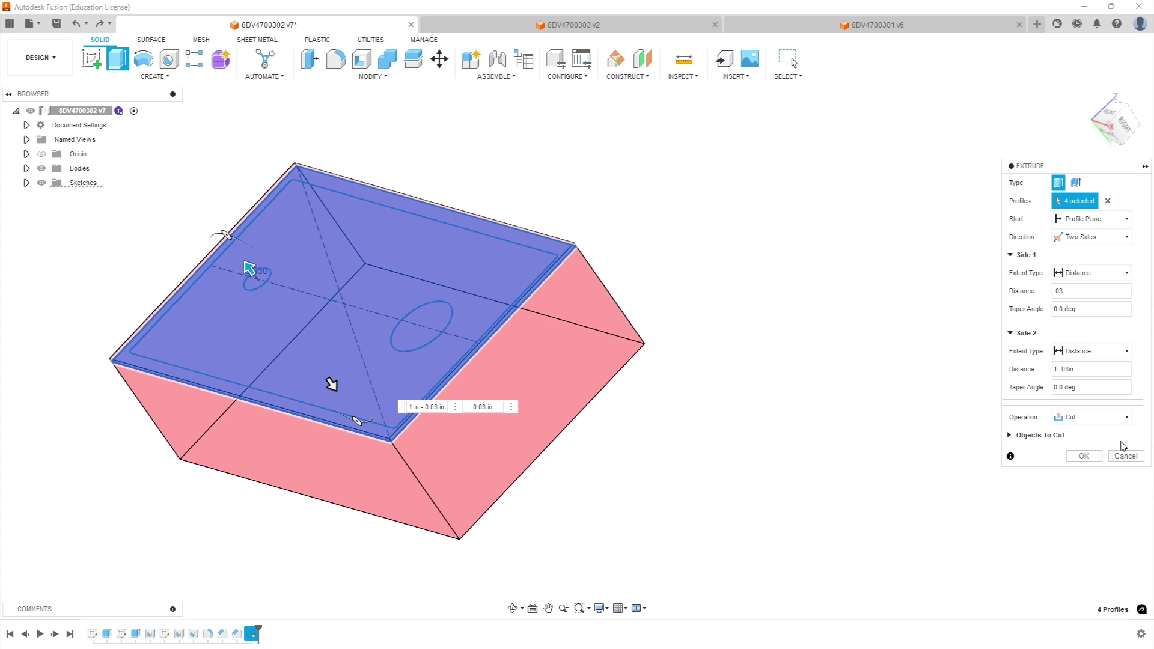
{"action": "left_click", "coordinate": [1125, 418]}
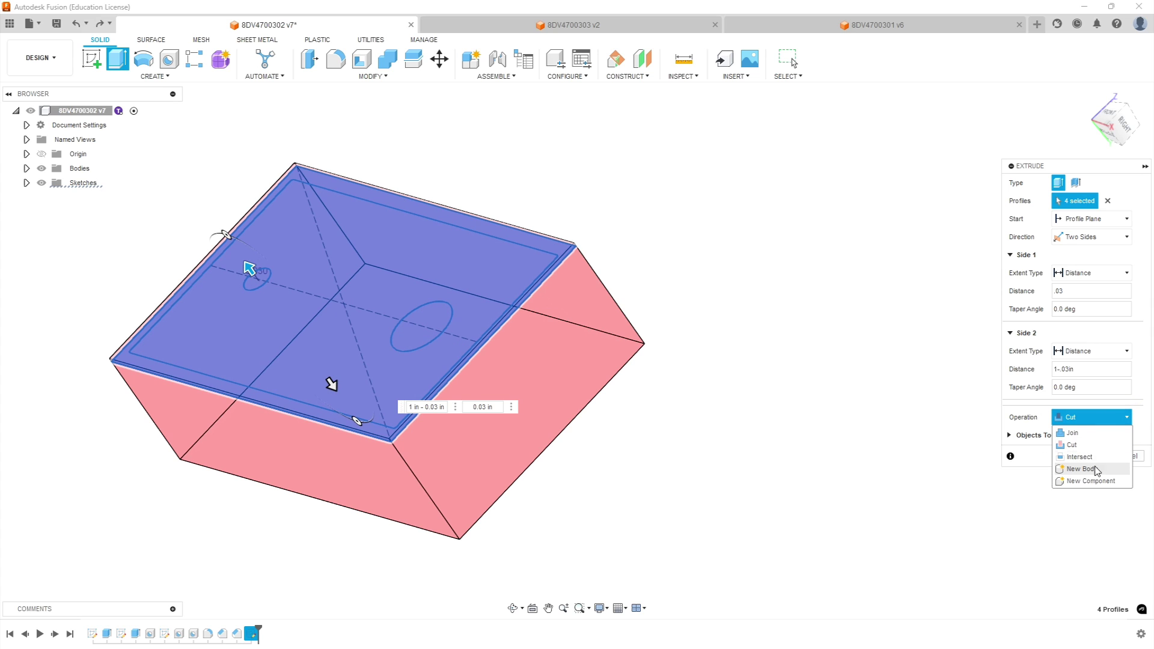
{"action": "left_click", "coordinate": [1090, 470]}
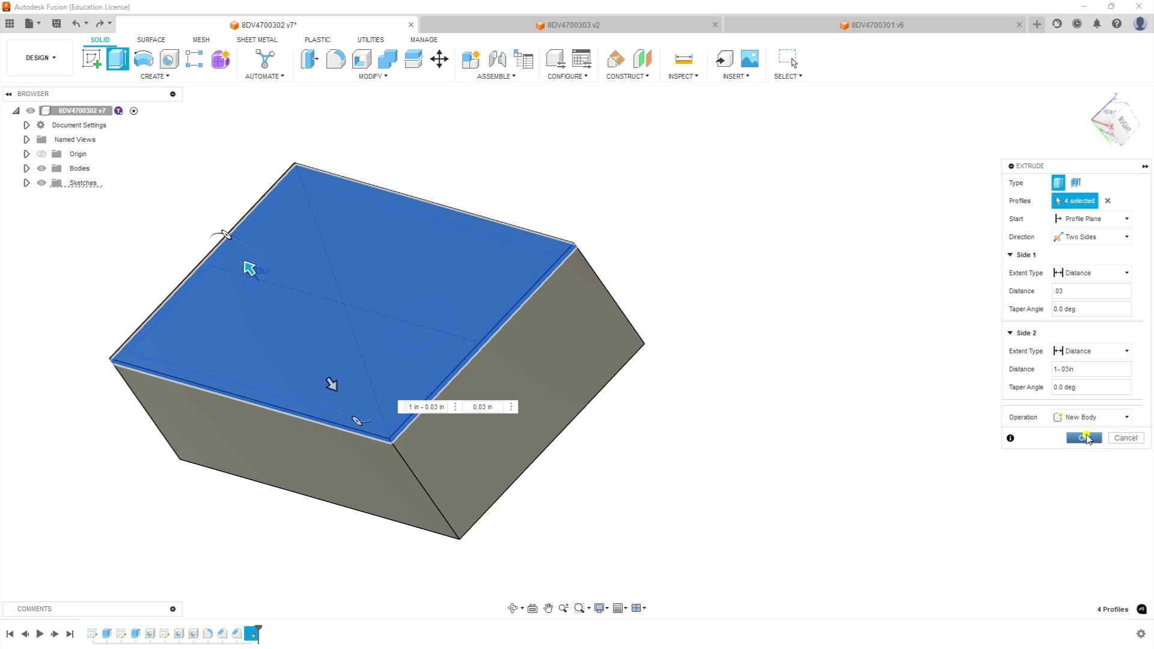
{"action": "left_click", "coordinate": [1084, 437]}
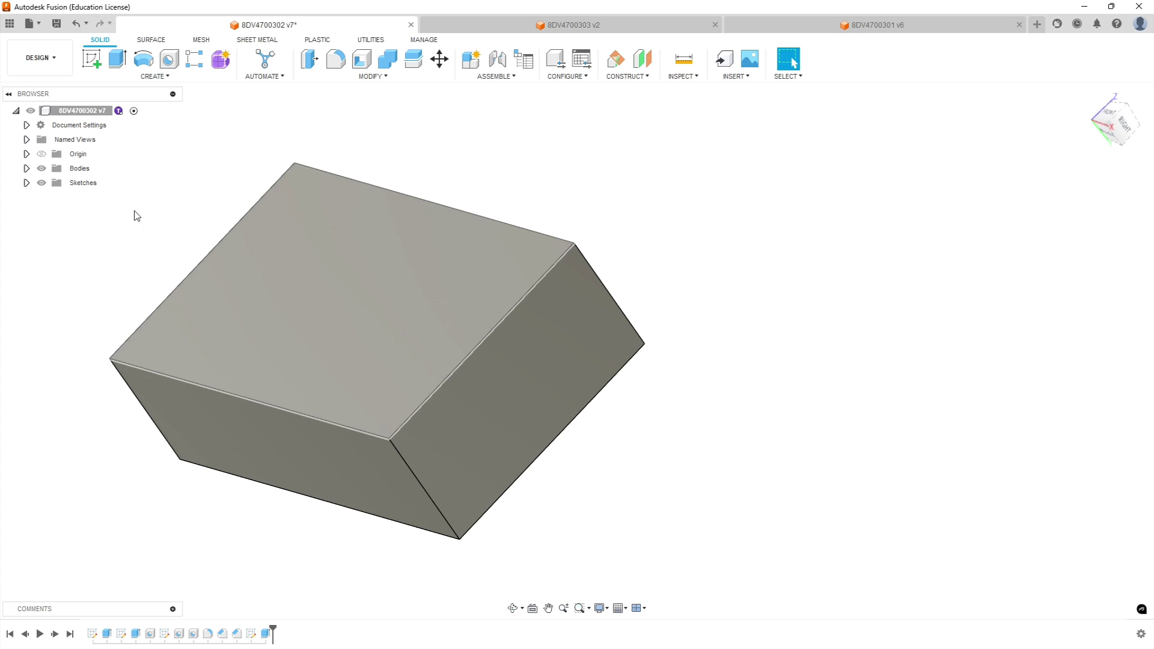
List the bodies, hide Body2 and toggle Body1's visibility to tell the two apart
{"action": "left_click", "coordinate": [26, 170]}
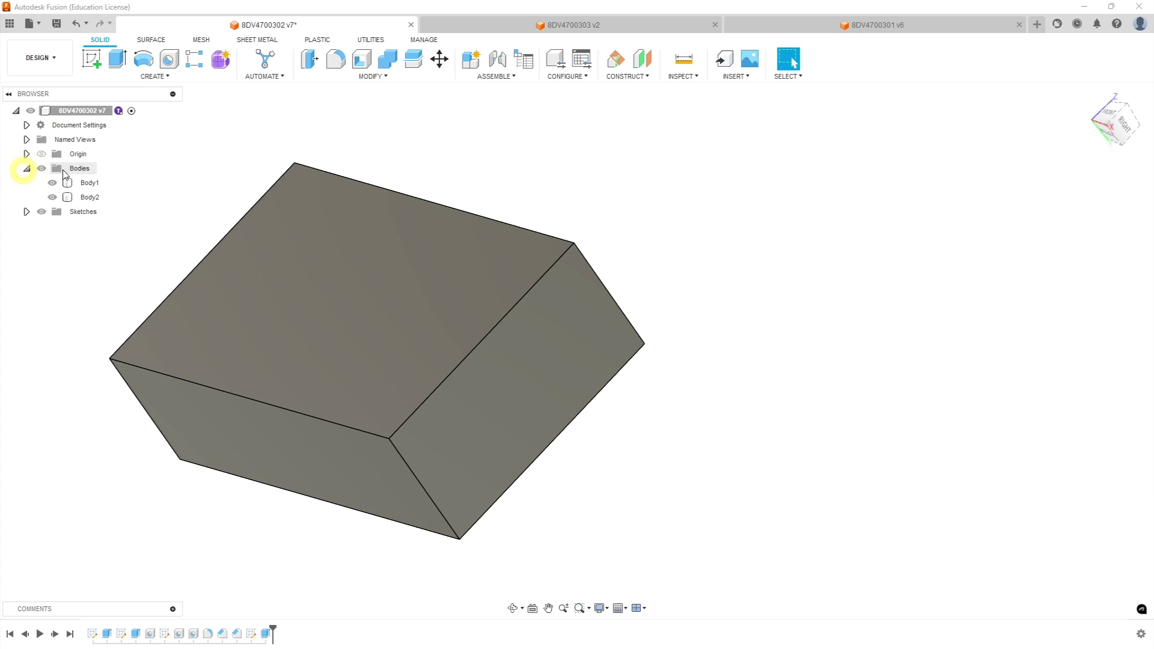
{"action": "left_click", "coordinate": [52, 198]}
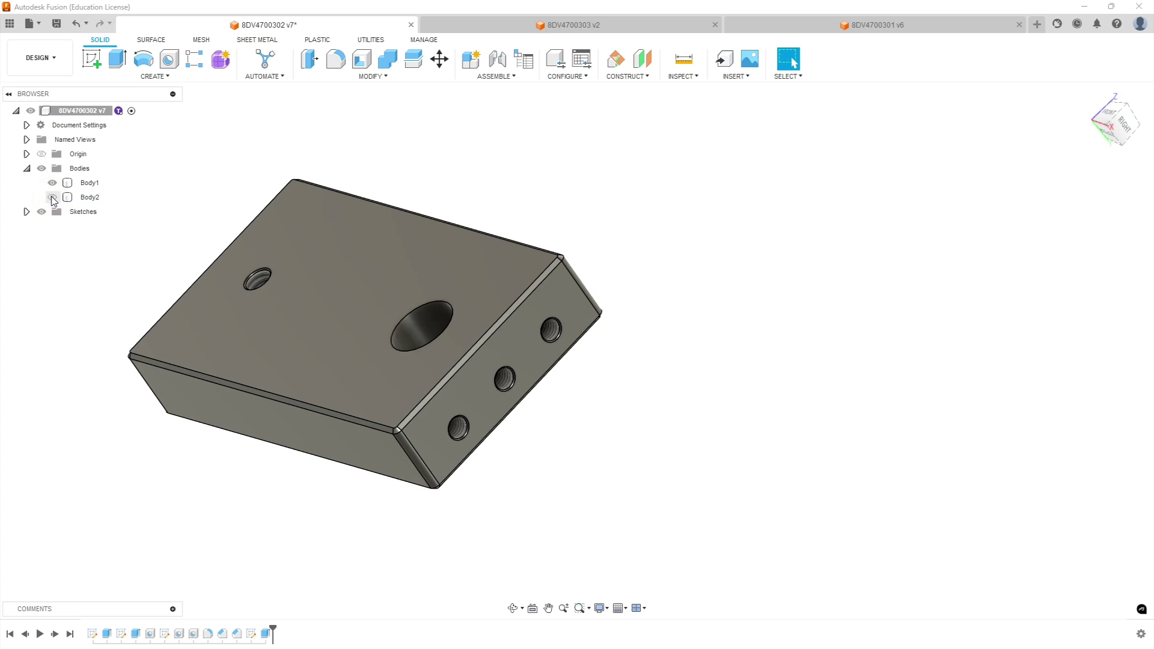
{"action": "left_click", "coordinate": [53, 183]}
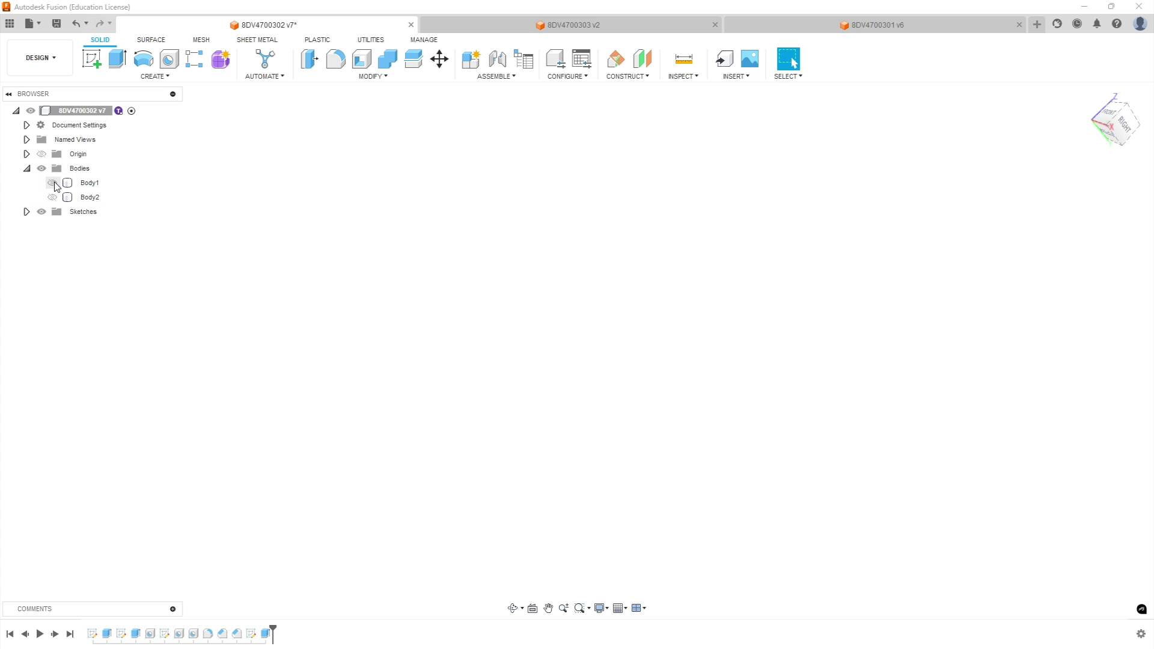
{"action": "left_click", "coordinate": [52, 182]}
Rename Body1, the finished block with the holes, as Stock
{"action": "left_click", "coordinate": [91, 182]}
{"action": "left_click", "coordinate": [92, 183]}
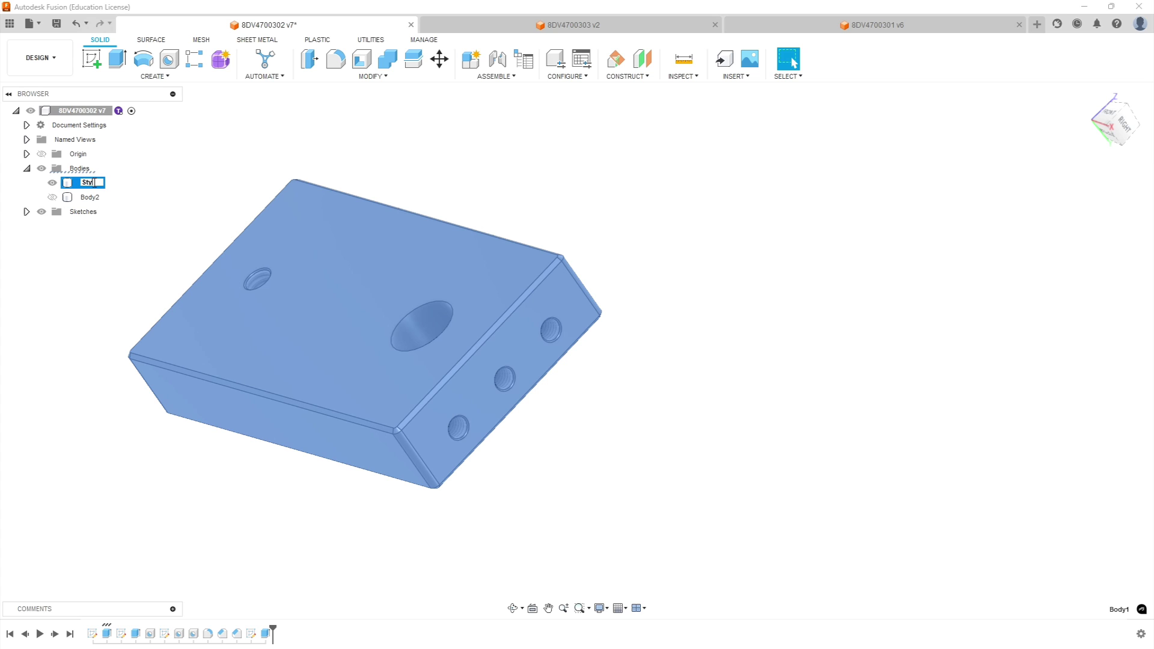
{"action": "type", "text": "Stock"}
{"action": "key", "text": "Escape"}
Rename the hidden Body2 as 8DV4700302
{"action": "left_click", "coordinate": [90, 194]}
{"action": "left_click", "coordinate": [91, 197]}
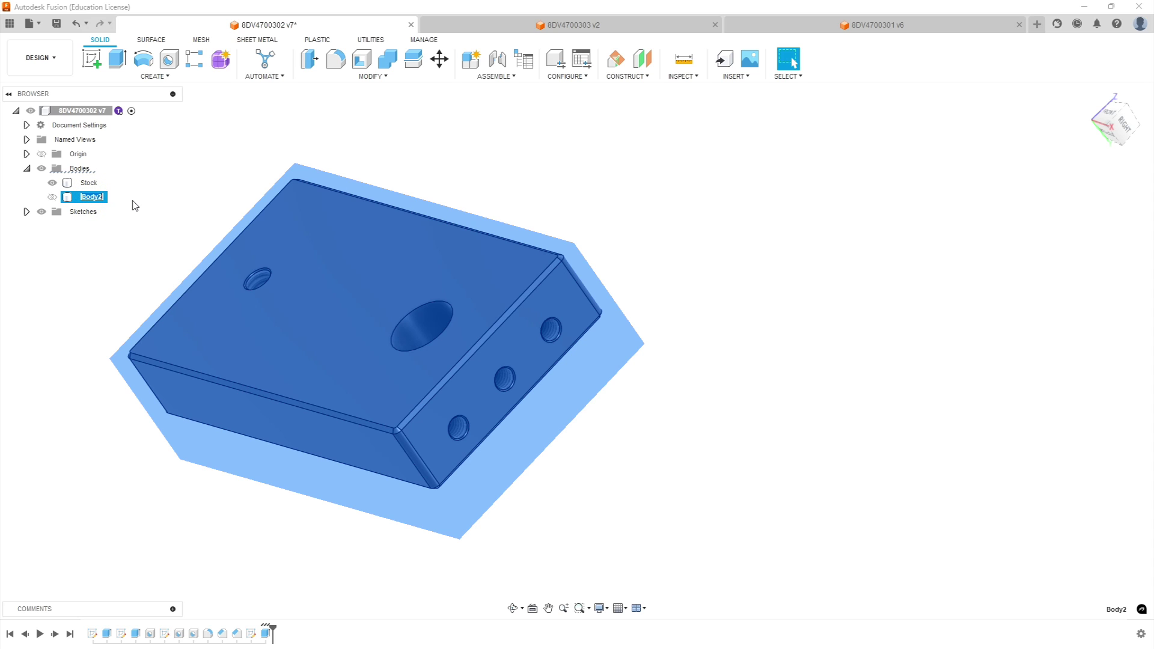
{"action": "type", "text": "8DV4700302"}
{"action": "left_click", "coordinate": [149, 275]}
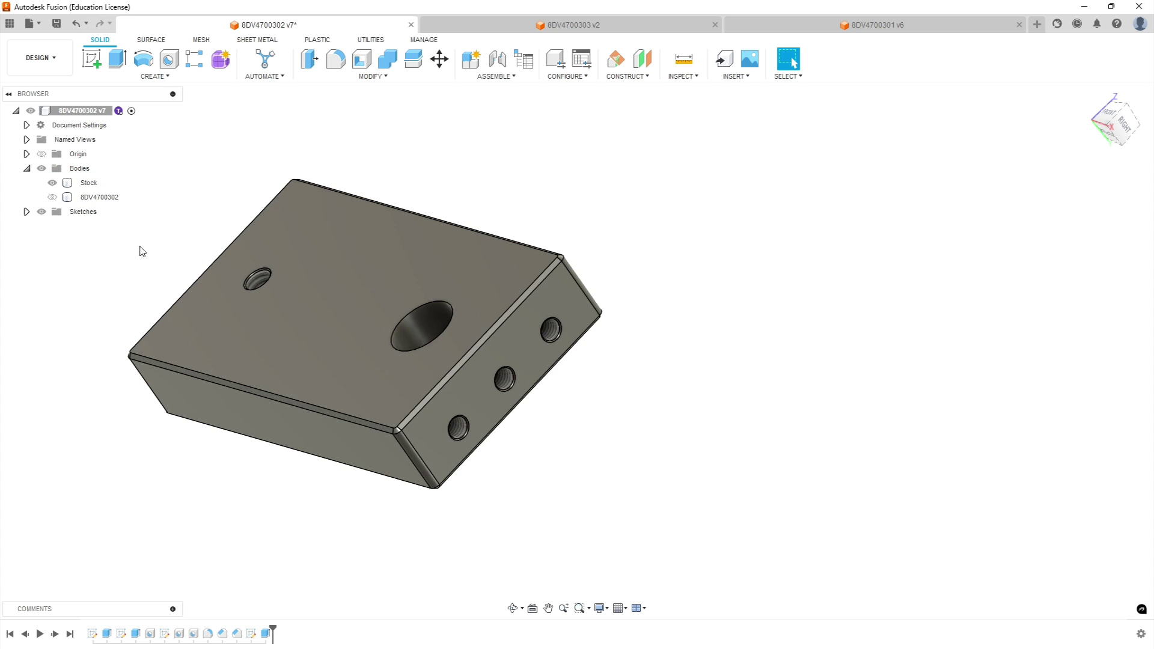
Copy the name 8DV4700302 from the hidden body and use it to rename the finished block with the holes
{"action": "double_click", "coordinate": [94, 197]}
{"action": "key", "text": "ctrl+c"}
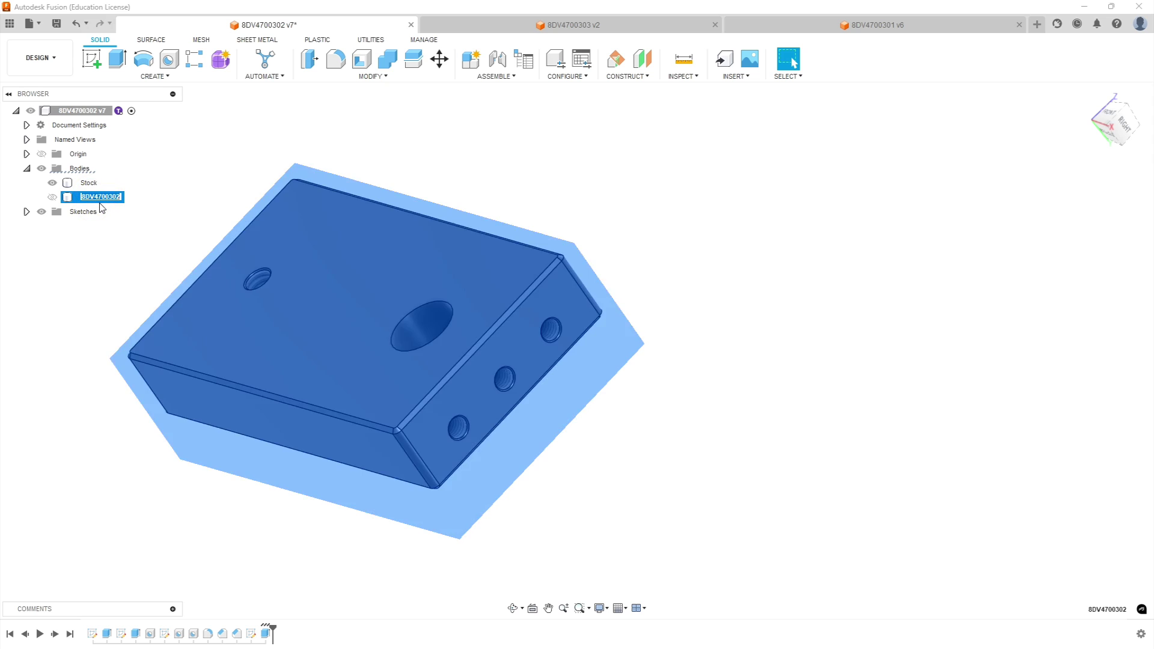
{"action": "left_click", "coordinate": [99, 253]}
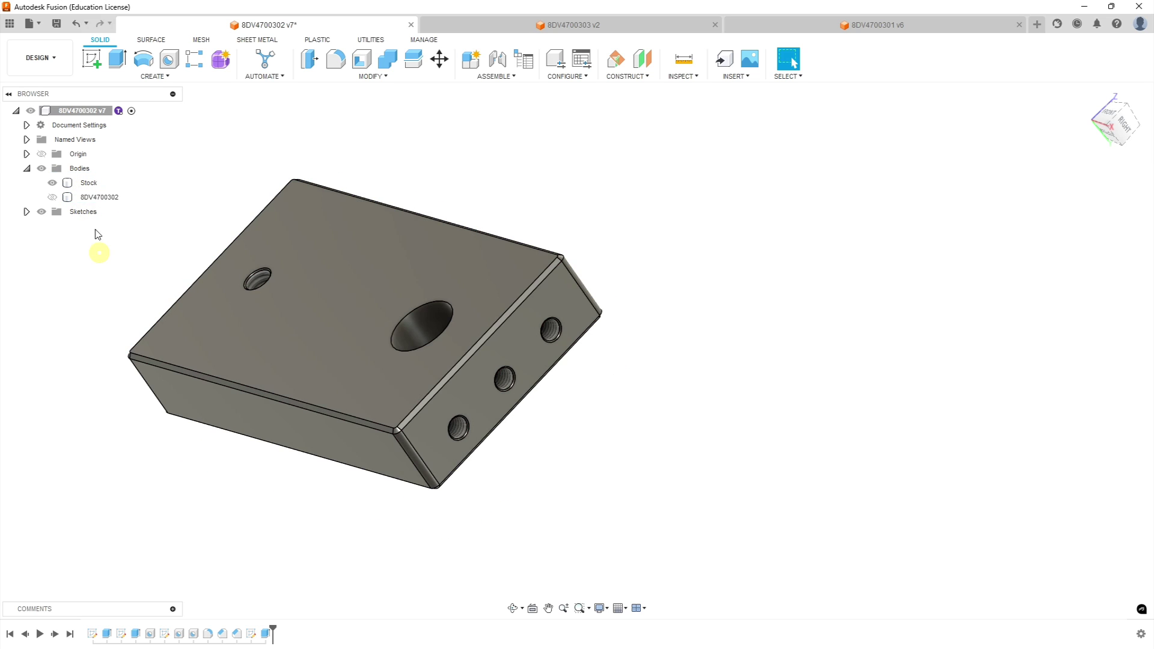
{"action": "double_click", "coordinate": [89, 183]}
{"action": "key", "text": "ctrl+v"}
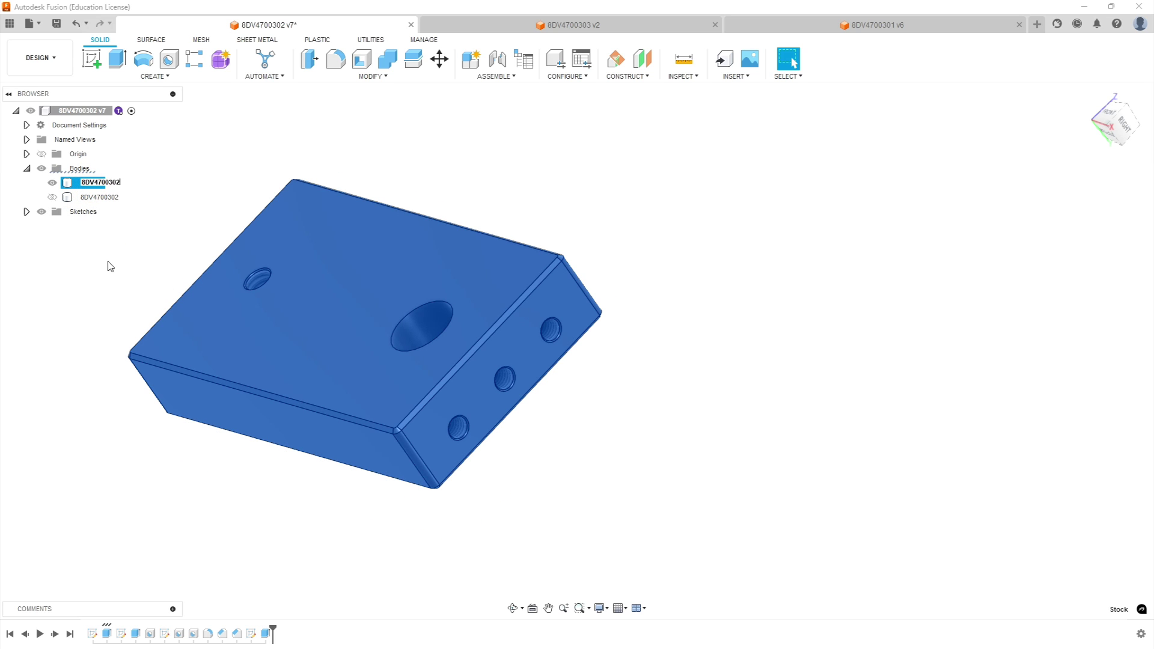
{"action": "left_click", "coordinate": [86, 196]}
Rename the hidden outer body as Stock
{"action": "double_click", "coordinate": [99, 197]}
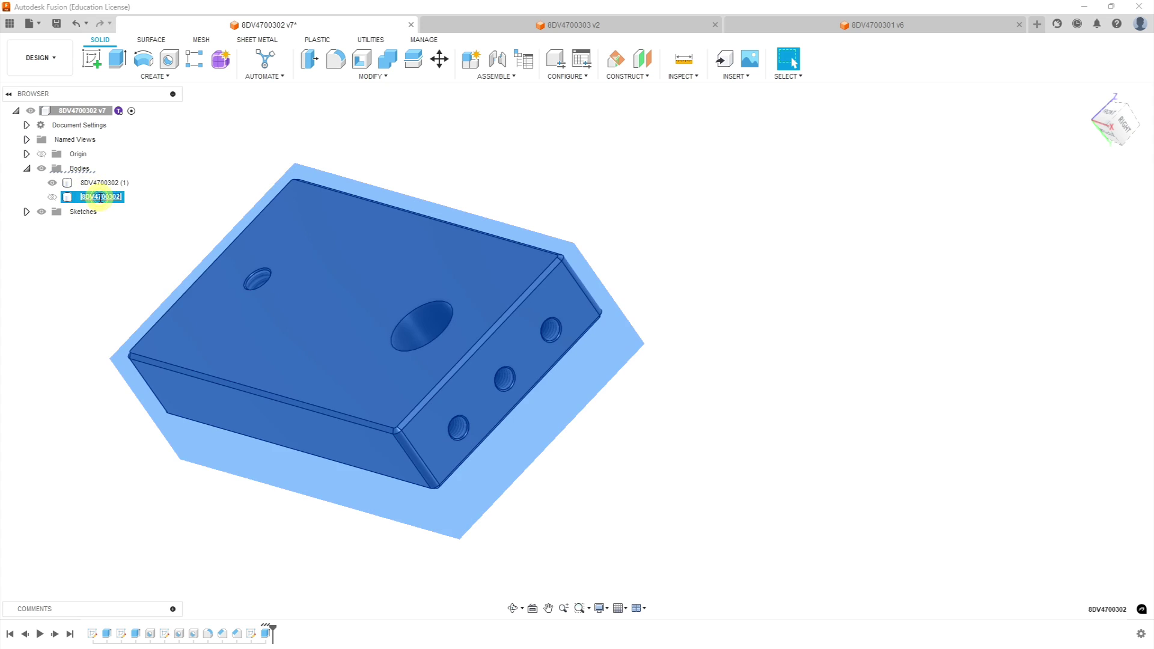
{"action": "type", "text": "Stock"}
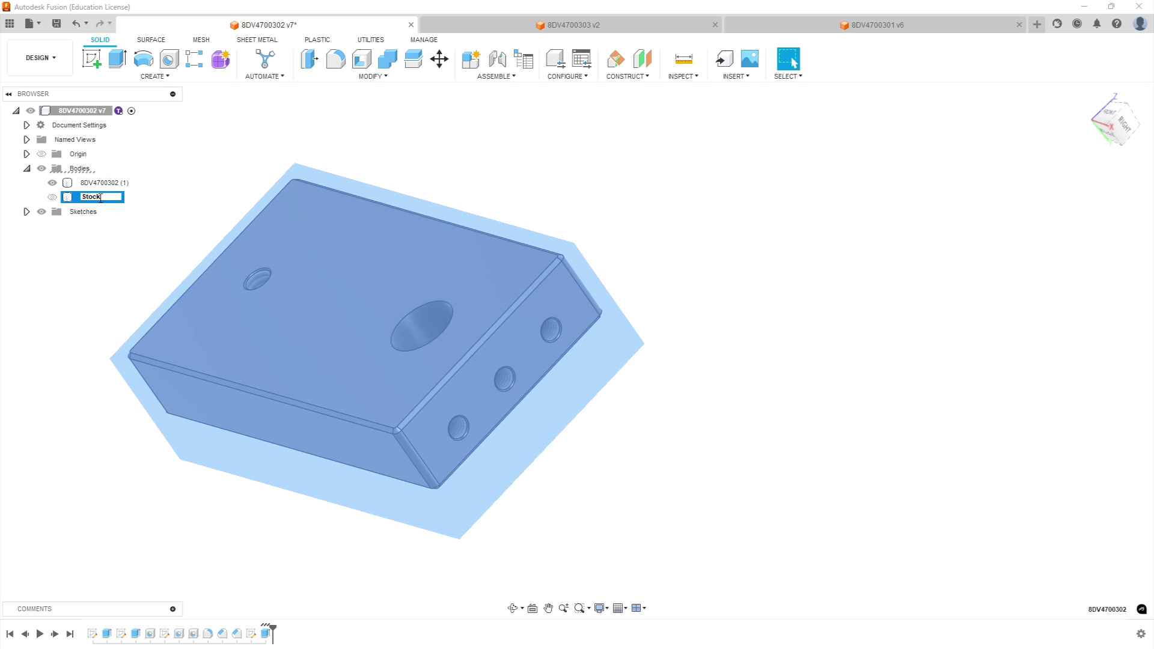
{"action": "key", "text": "Return"}
{"action": "left_click", "coordinate": [129, 247]}
{"action": "left_click", "coordinate": [120, 188]}
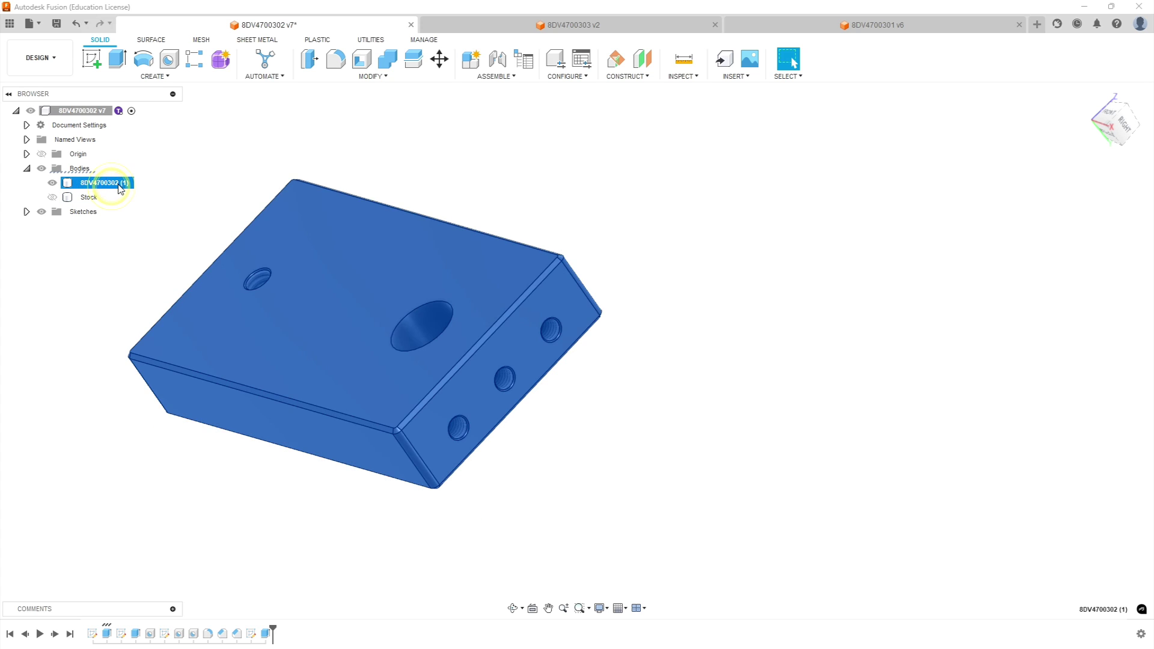
{"action": "double_click", "coordinate": [120, 186]}
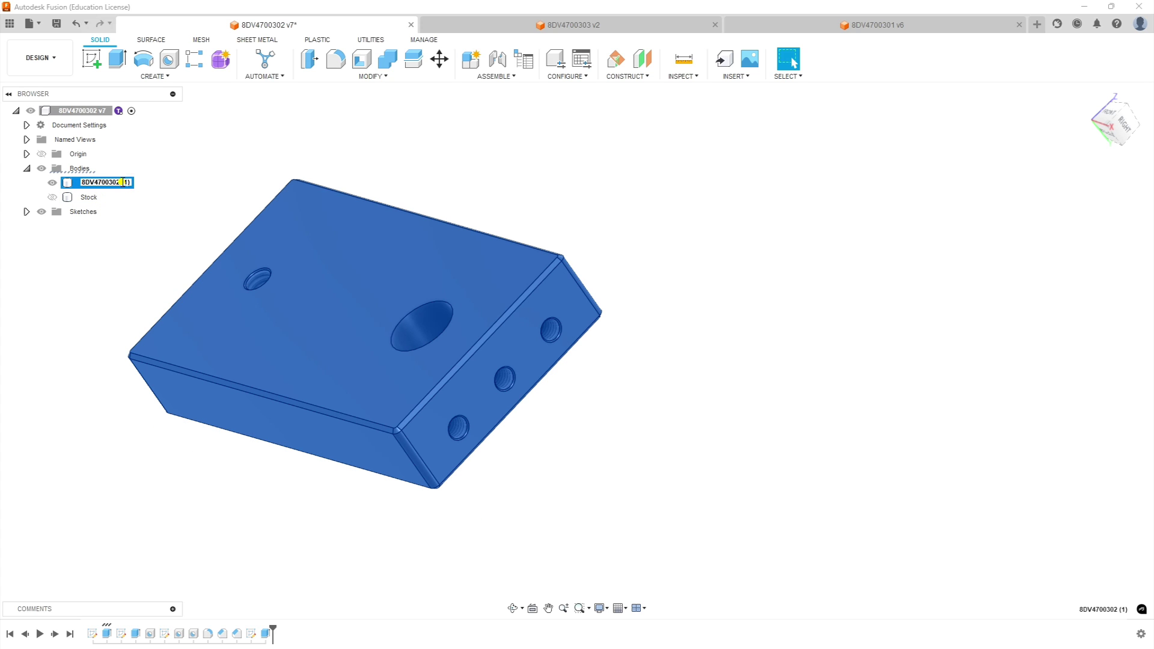
{"action": "left_click", "coordinate": [153, 193]}
Show the Stock body again and set its opacity to 50%
{"action": "left_click", "coordinate": [89, 197]}
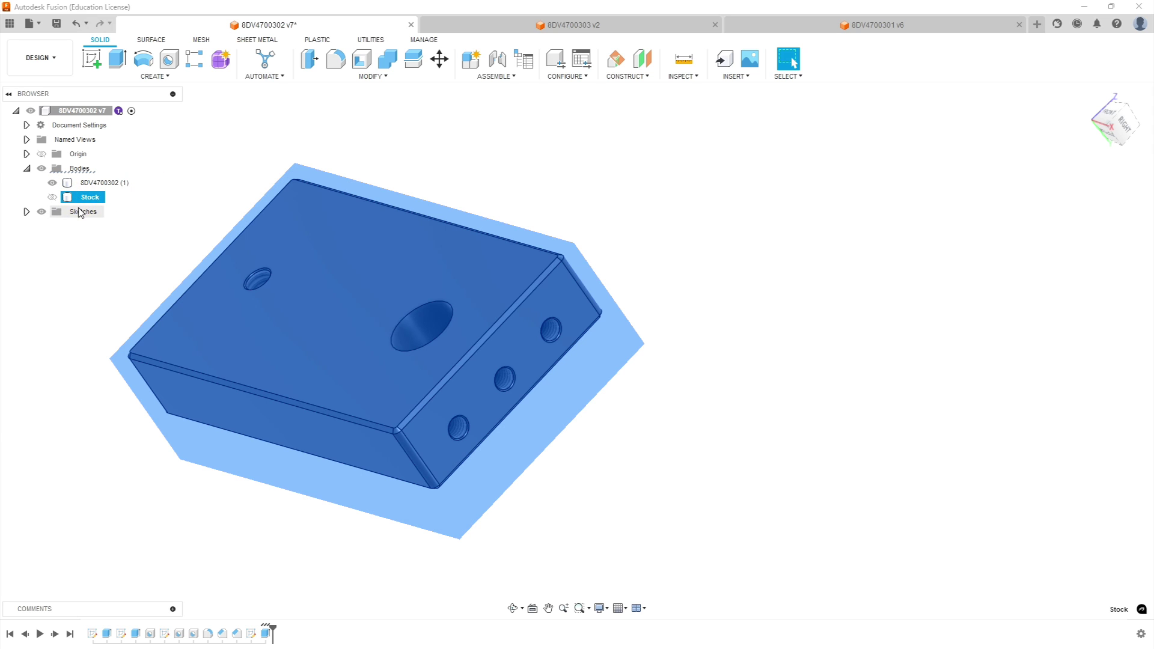
{"action": "left_click", "coordinate": [52, 197]}
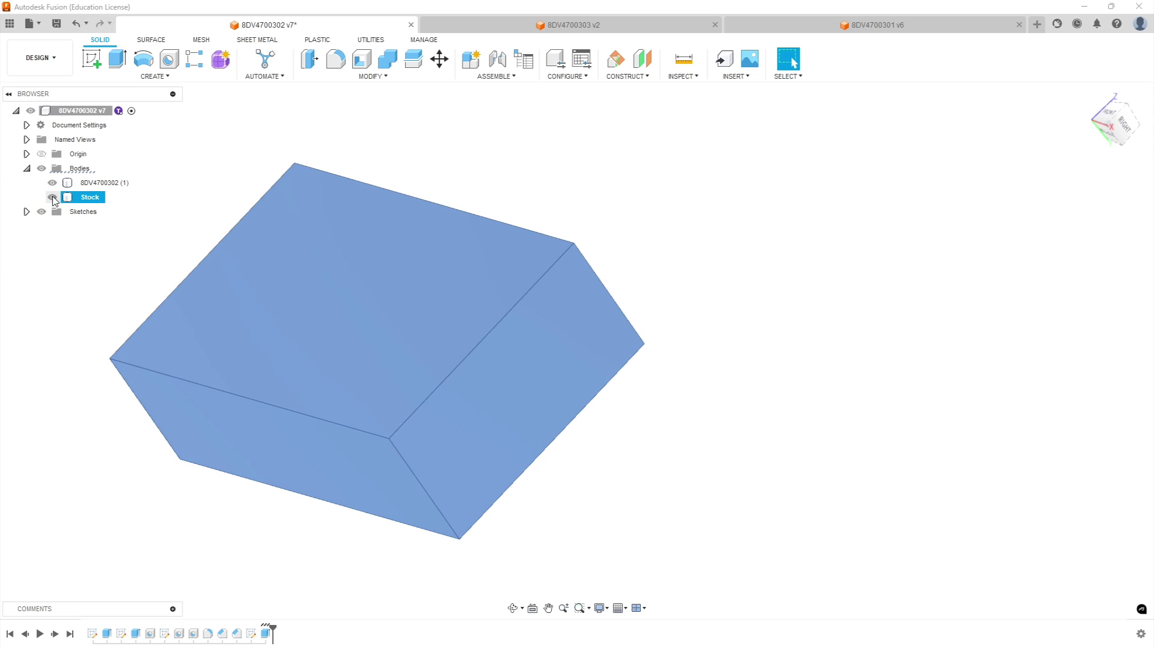
{"action": "right_click", "coordinate": [86, 201]}
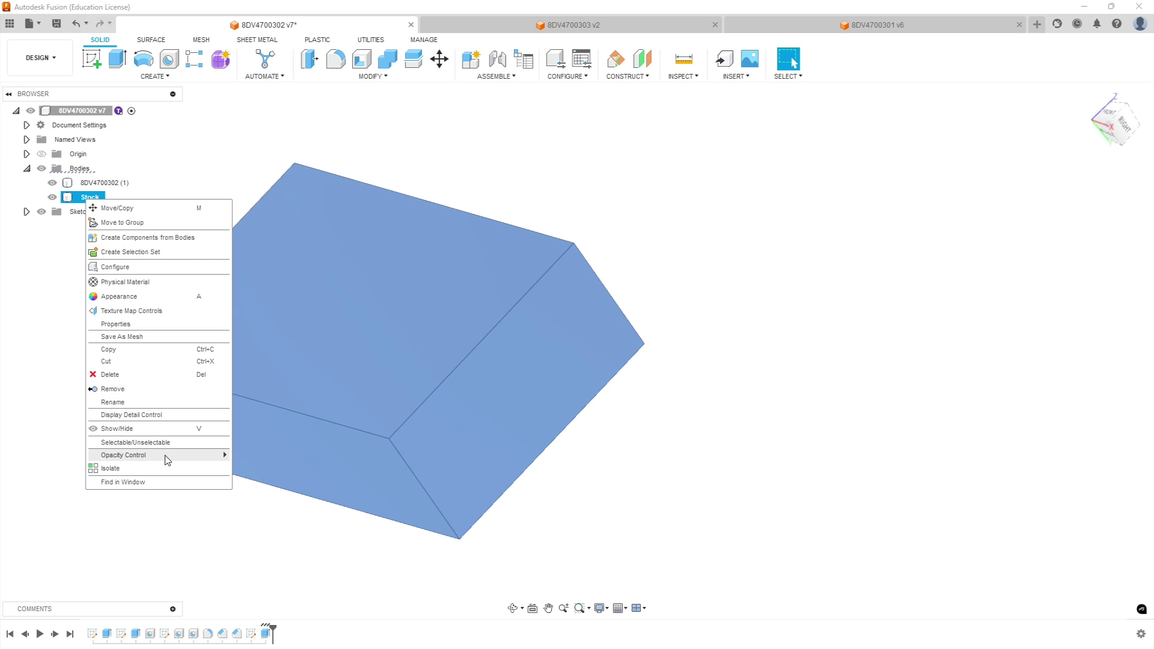
{"action": "mouse_move", "coordinate": [174, 454]}
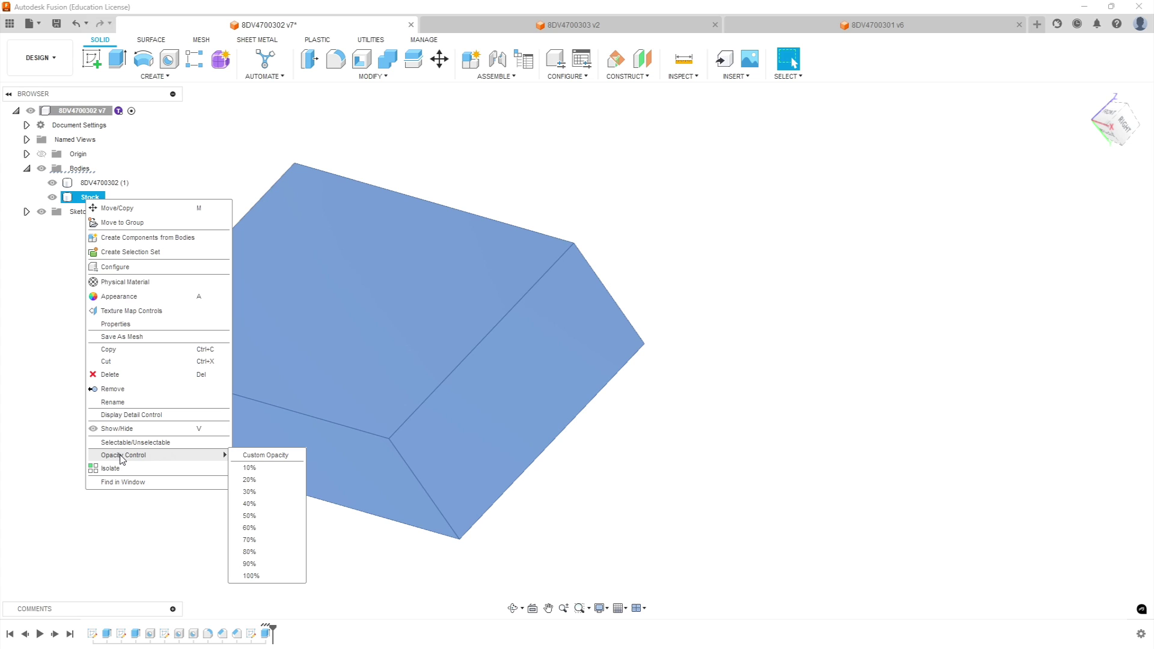
{"action": "left_click", "coordinate": [250, 517]}
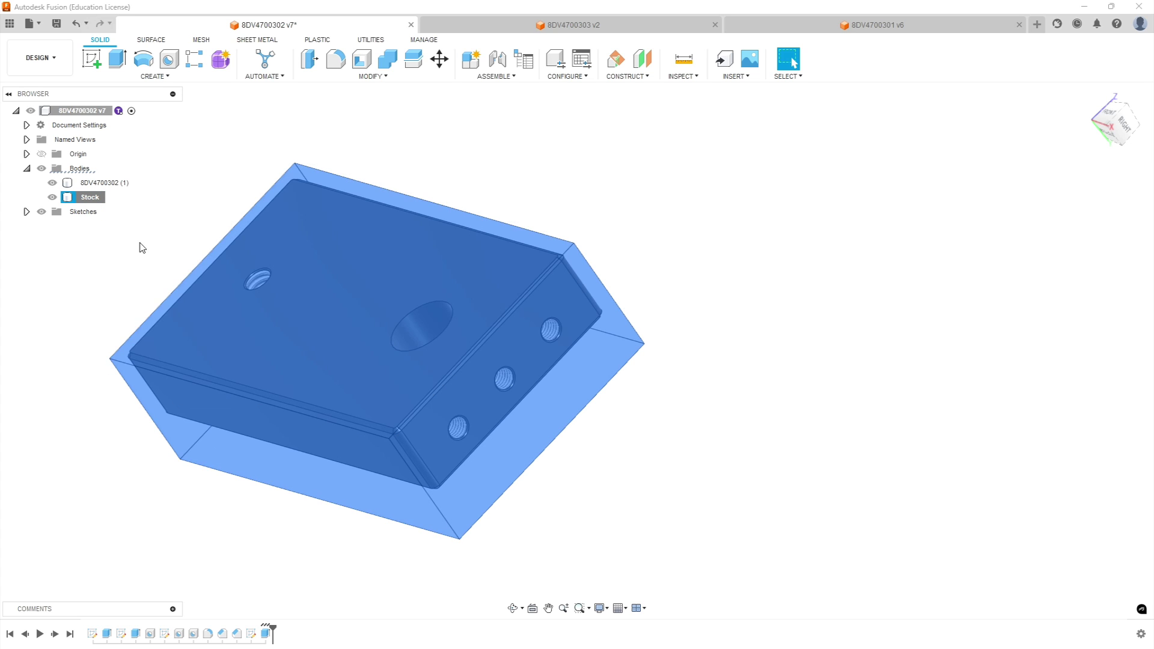
{"action": "left_click", "coordinate": [153, 236]}
Start a new sketch on the stock's end face in front of the block's three threaded holes
{"action": "middle_click_drag", "start_coordinate": [409, 279], "coordinate": [388, 425], "text": "shift"}
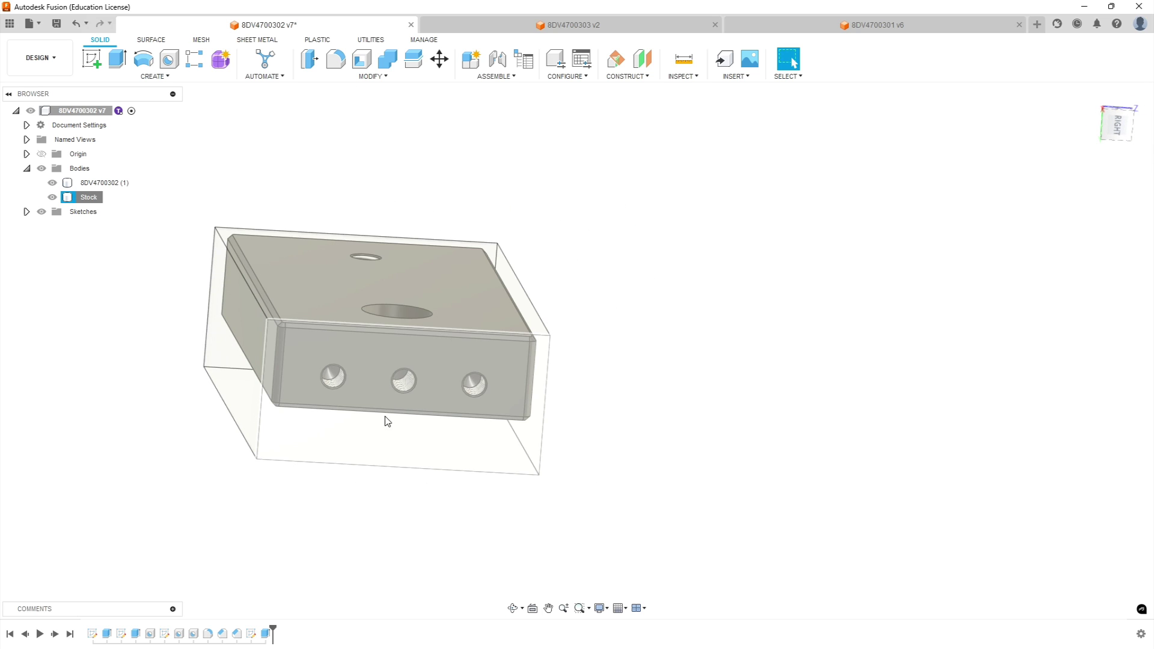
{"action": "middle_click_drag", "start_coordinate": [592, 337], "coordinate": [636, 378], "text": "shift"}
{"action": "key", "text": "Escape"}
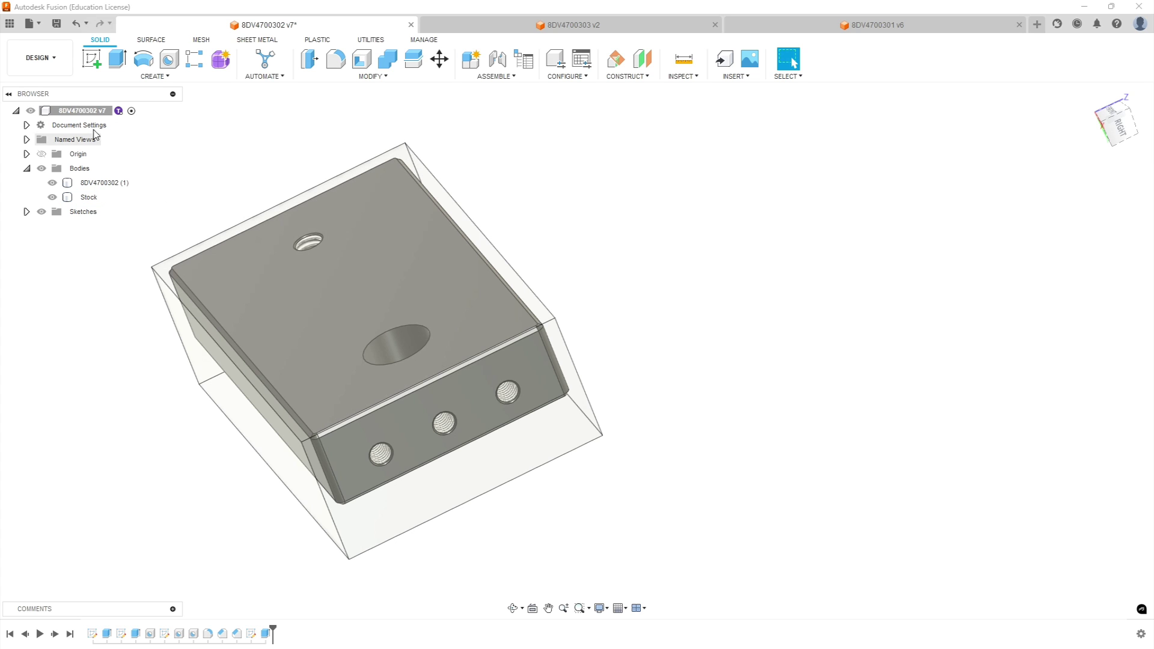
{"action": "left_click", "coordinate": [91, 58]}
{"action": "left_click", "coordinate": [533, 438]}
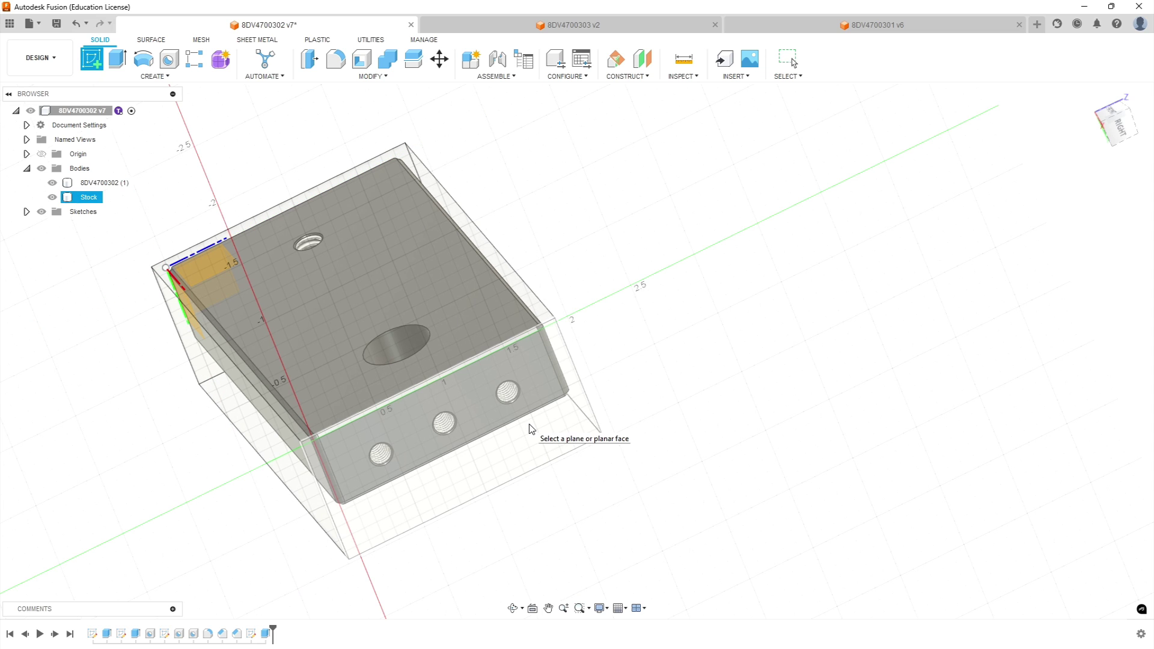
{"action": "left_click", "coordinate": [528, 428]}
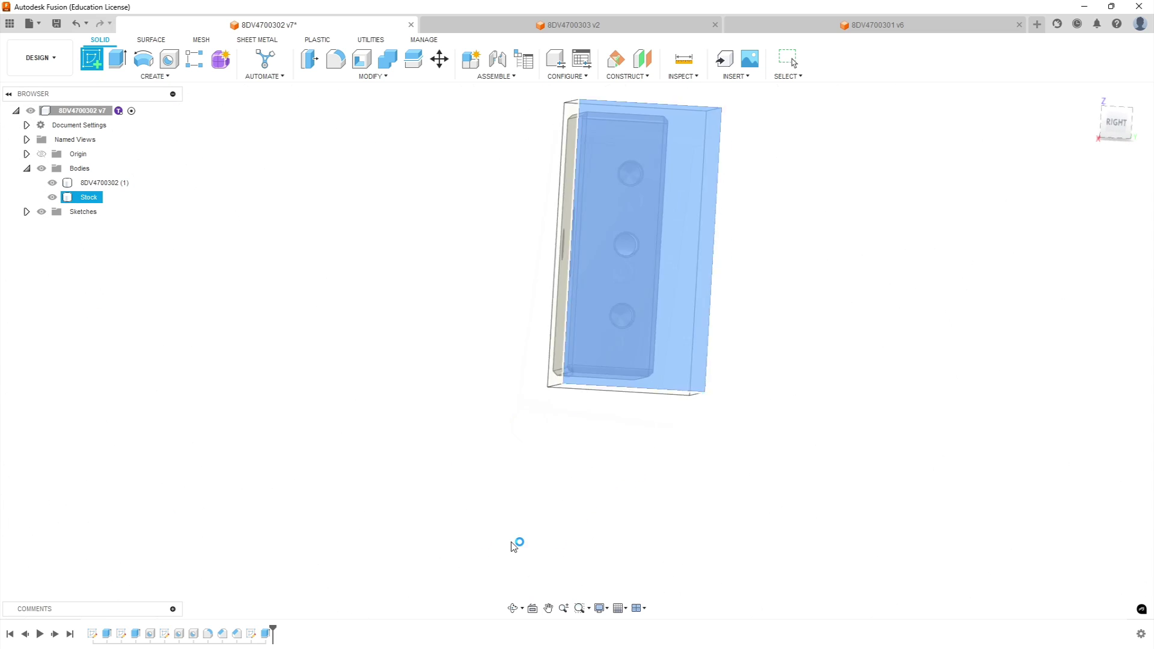
Turn the sketch view so the stock's long side lies horizontally, and switch to the PDF drawing of the vise dovetail
{"action": "scroll", "coordinate": [682, 363], "scroll_direction": "up", "scroll_amount": 5}
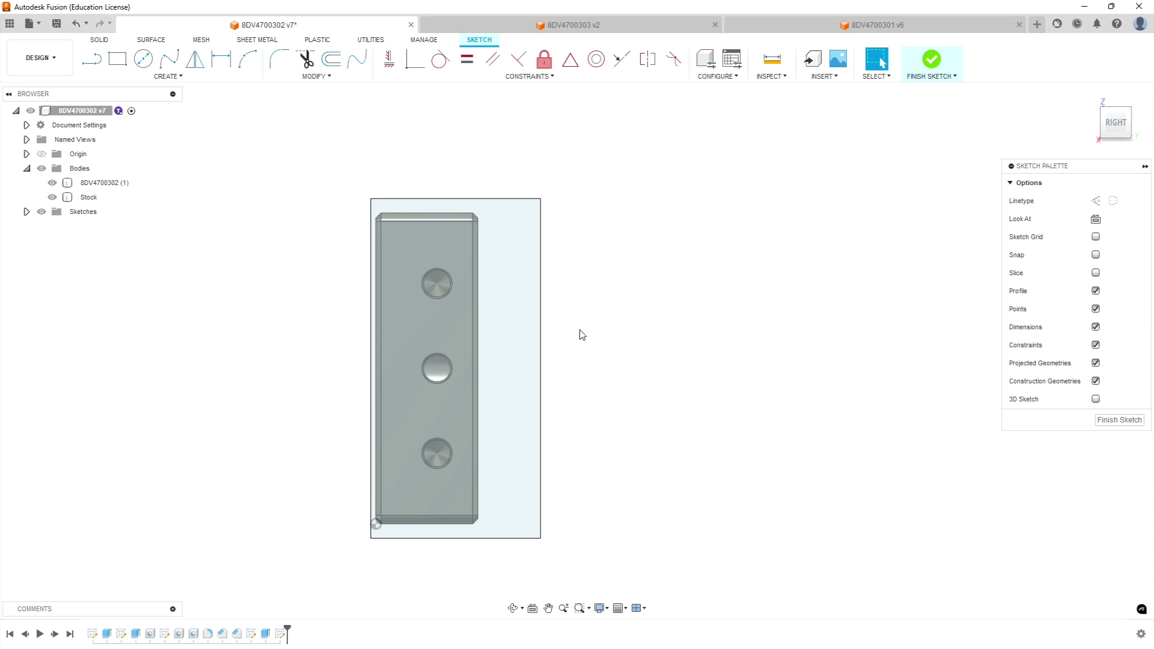
{"action": "middle_click_drag", "start_coordinate": [580, 330], "coordinate": [592, 274]}
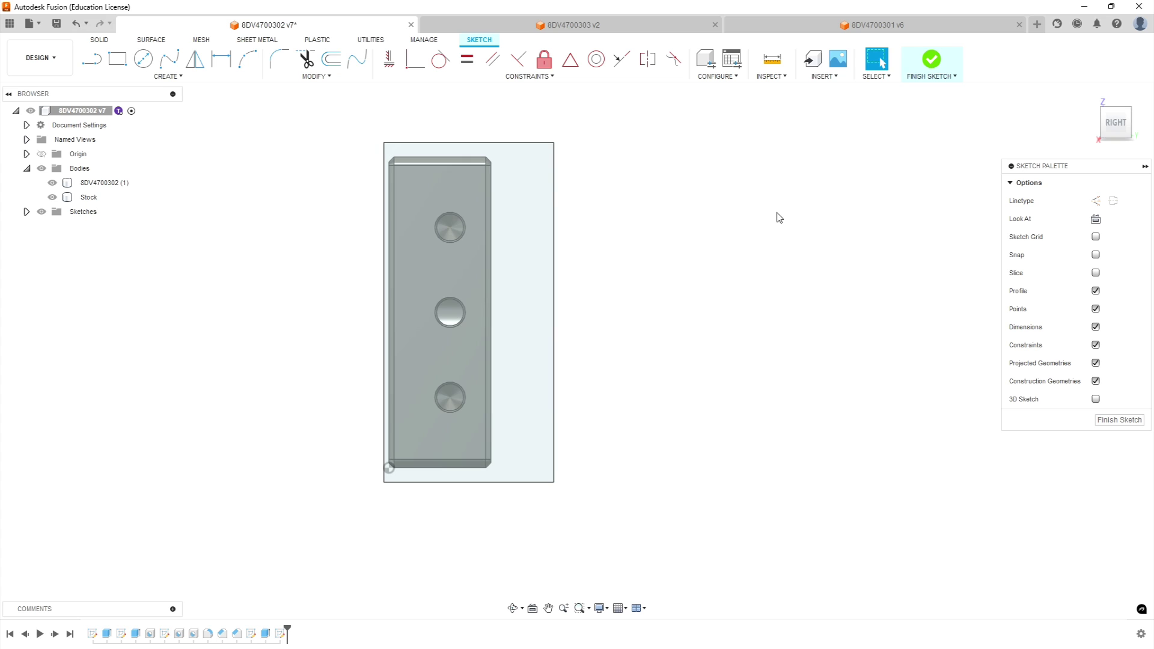
{"action": "left_click", "coordinate": [1147, 111]}
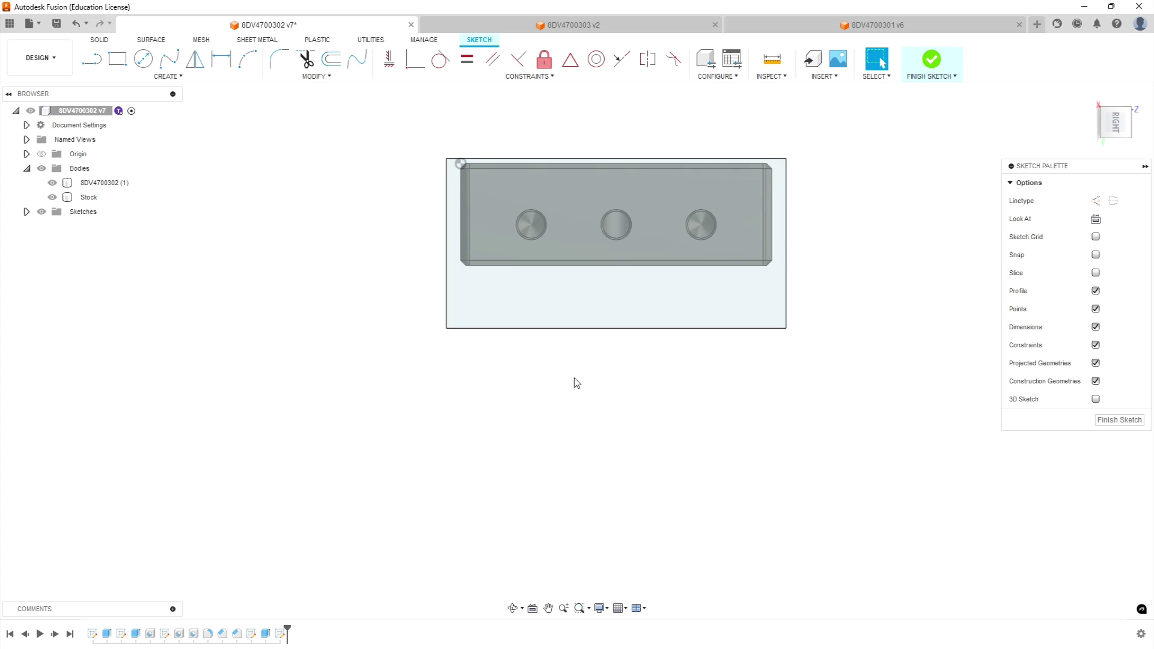
{"action": "scroll", "coordinate": [649, 379], "scroll_direction": "down", "scroll_amount": 3}
{"action": "scroll", "coordinate": [822, 327], "scroll_direction": "up", "scroll_amount": 6}
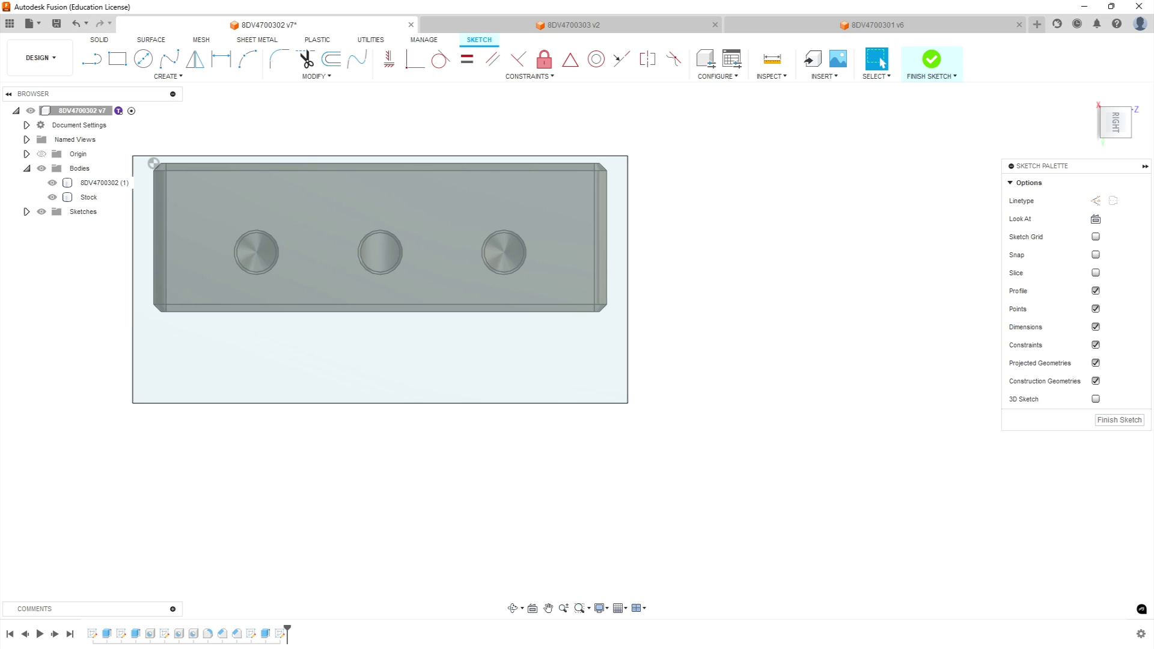
{"action": "key", "text": "alt+Tab"}
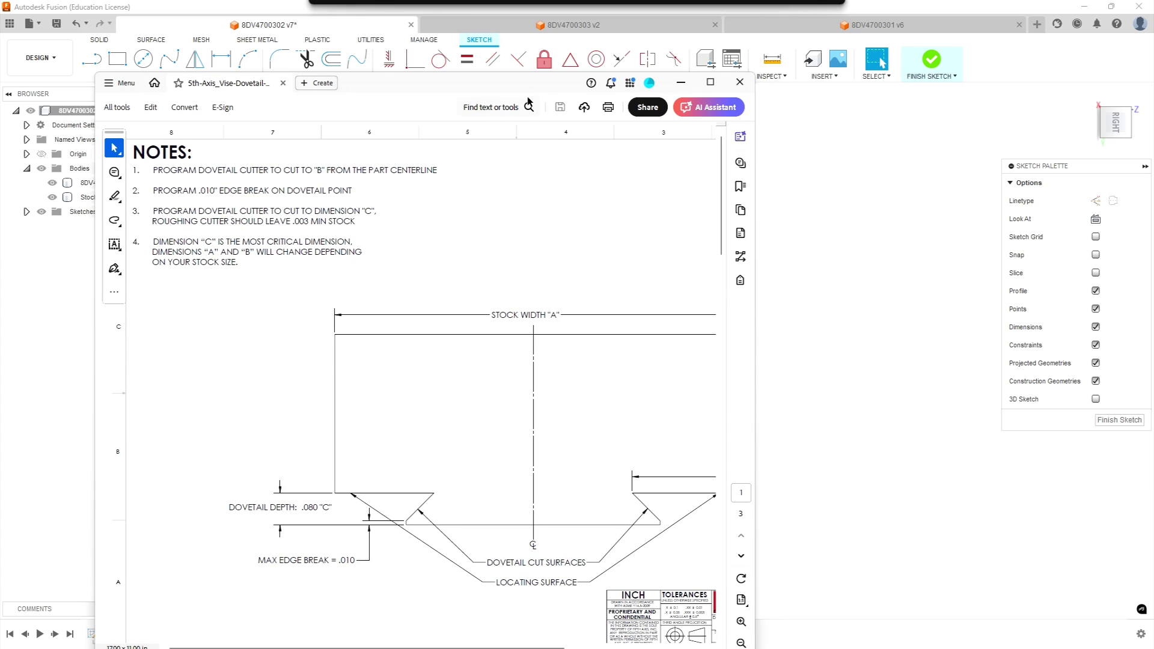
Enlarge the PDF window and examine the vise dovetail drawing's depth, edge break and flat length callouts and the guide page that follows
{"action": "left_click", "coordinate": [710, 82]}
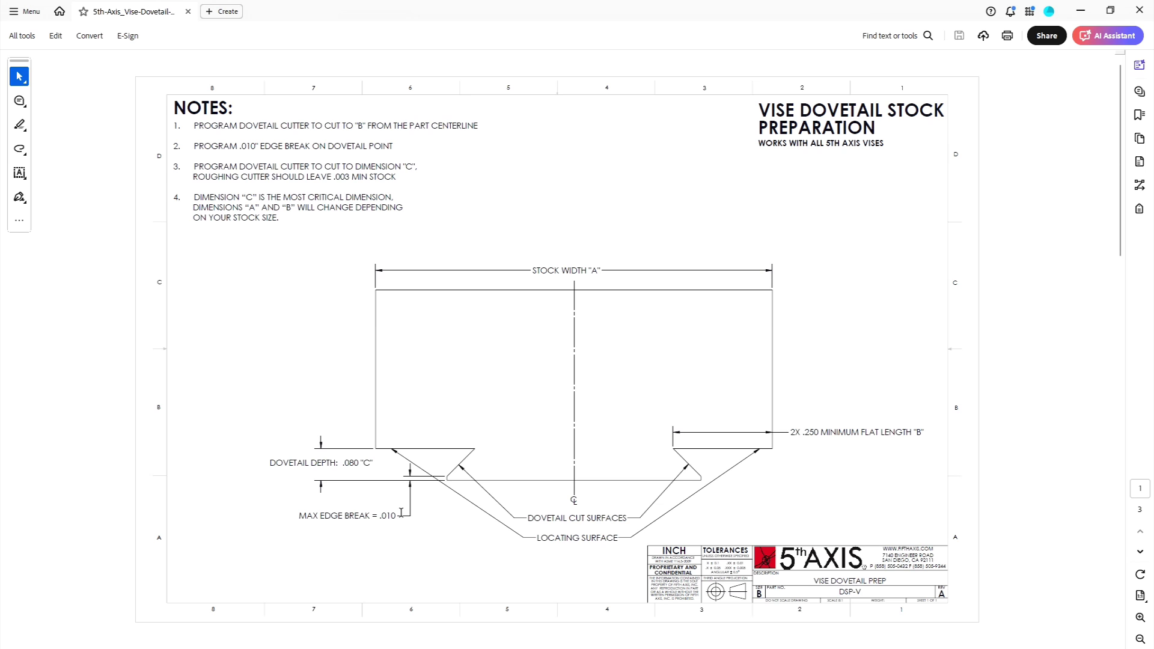
{"action": "scroll", "coordinate": [402, 499], "scroll_direction": "down", "scroll_amount": 3}
{"action": "scroll", "coordinate": [404, 481], "scroll_direction": "up", "scroll_amount": 3}
{"action": "scroll", "coordinate": [404, 478], "scroll_direction": "down", "scroll_amount": 3}
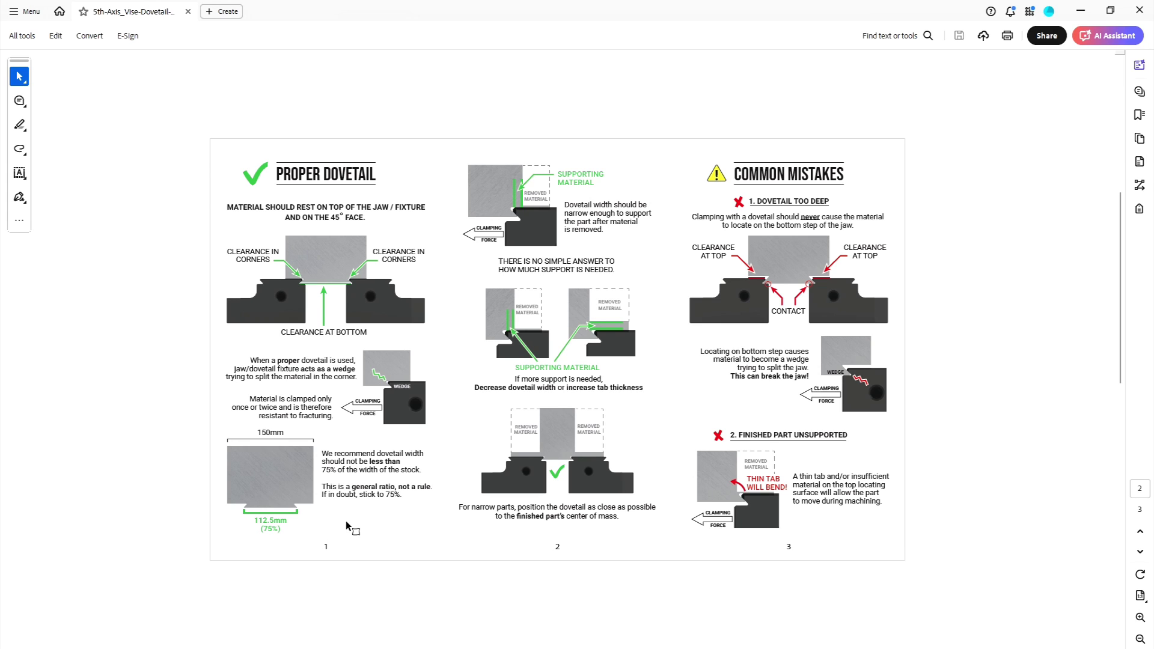
Read the recommended dovetail-to-stock width ratio in the PDF guide and calculate 2 × 0.75 in Calculator
{"action": "left_click_drag", "start_coordinate": [414, 469], "coordinate": [322, 454]}
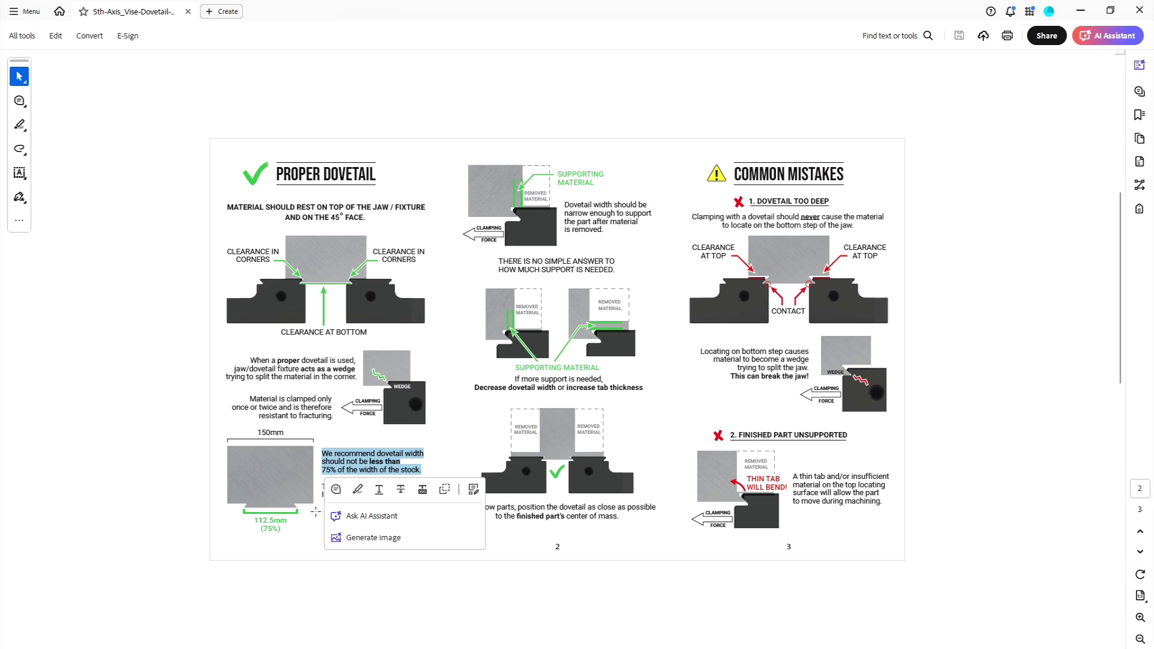
{"action": "left_click", "coordinate": [285, 531]}
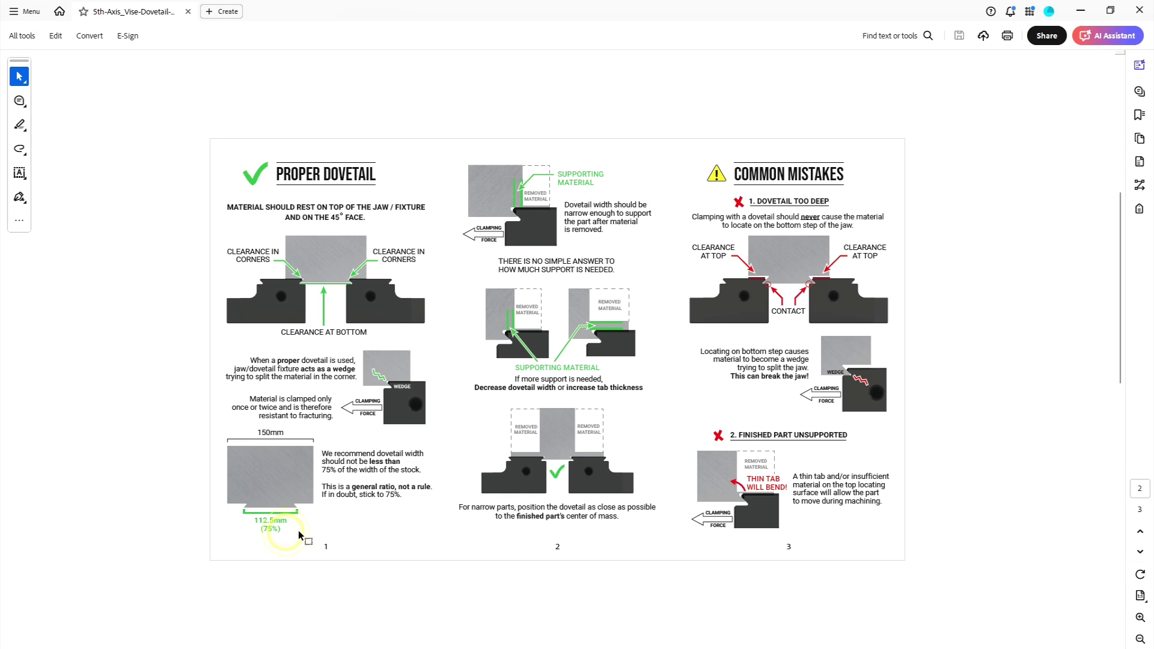
{"action": "scroll", "coordinate": [516, 500], "scroll_direction": "up", "scroll_amount": 3}
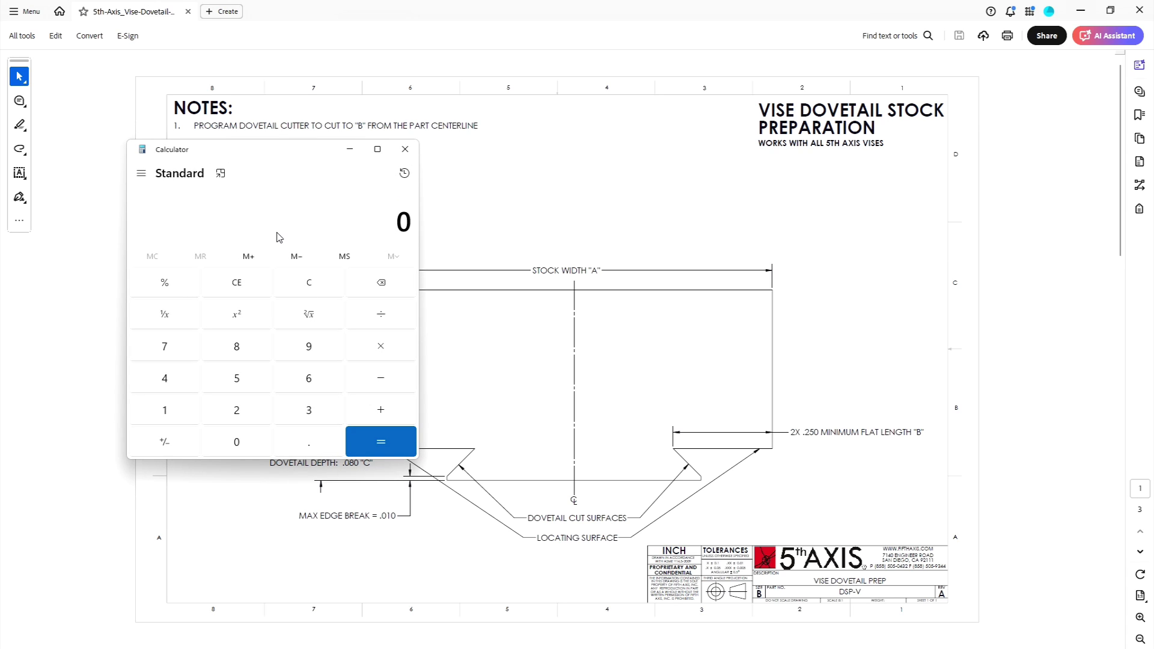
{"action": "type", "text": "2*.75"}
{"action": "key", "text": "Return"}
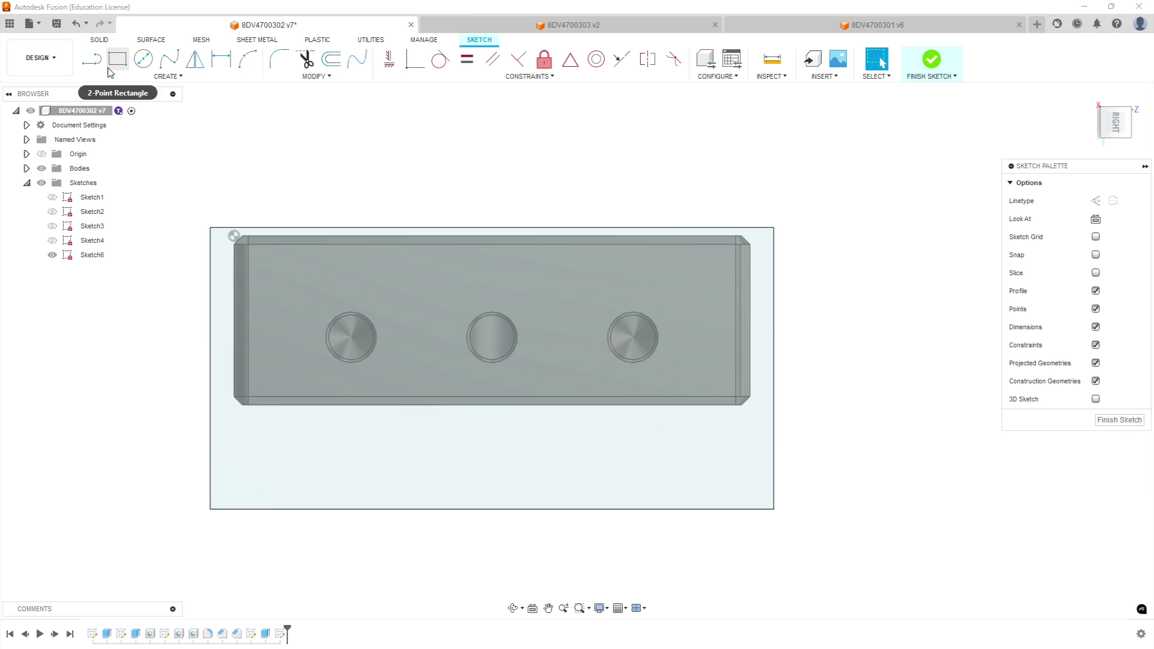
Back in Fusion, sketch the dovetail profile as connected lines between the stock's two side edges, with a bottom line about 1.22 in long
{"action": "left_click", "coordinate": [90, 63]}
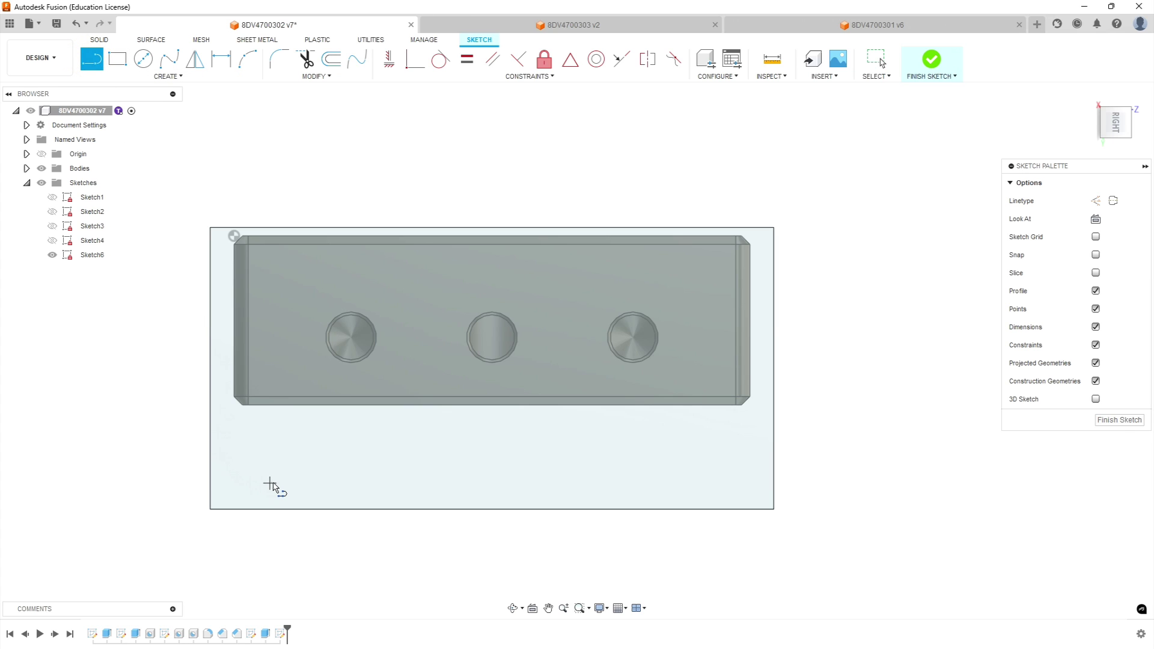
{"action": "left_click", "coordinate": [211, 470]}
{"action": "left_click", "coordinate": [341, 469]}
{"action": "left_click", "coordinate": [316, 495]}
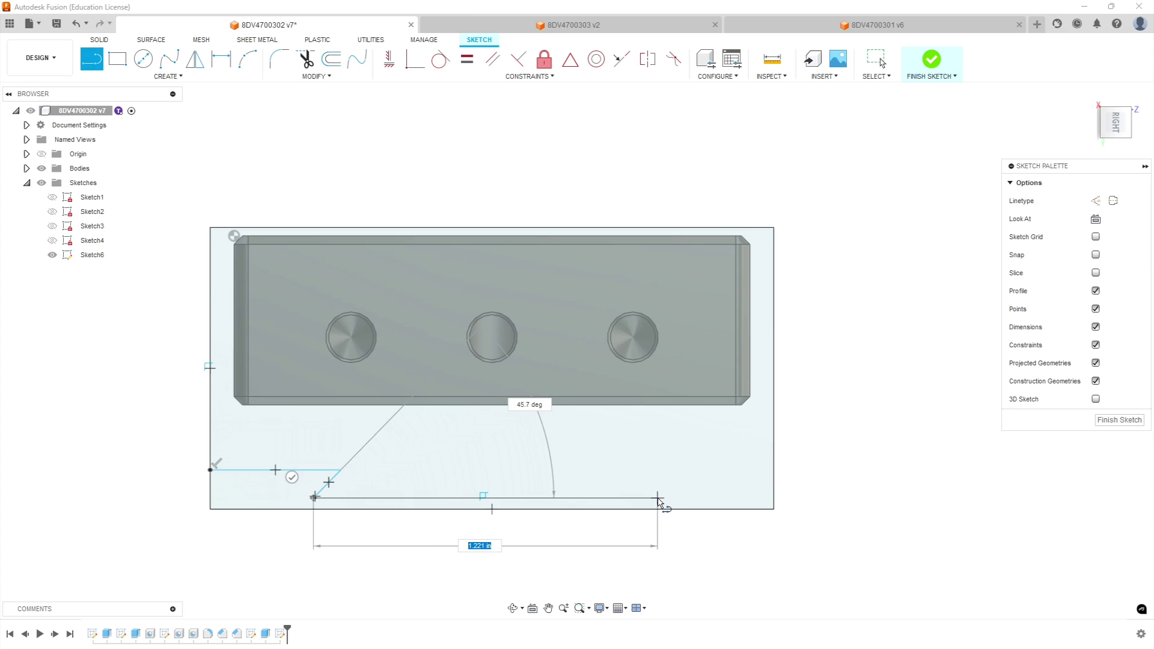
{"action": "left_click", "coordinate": [656, 498]}
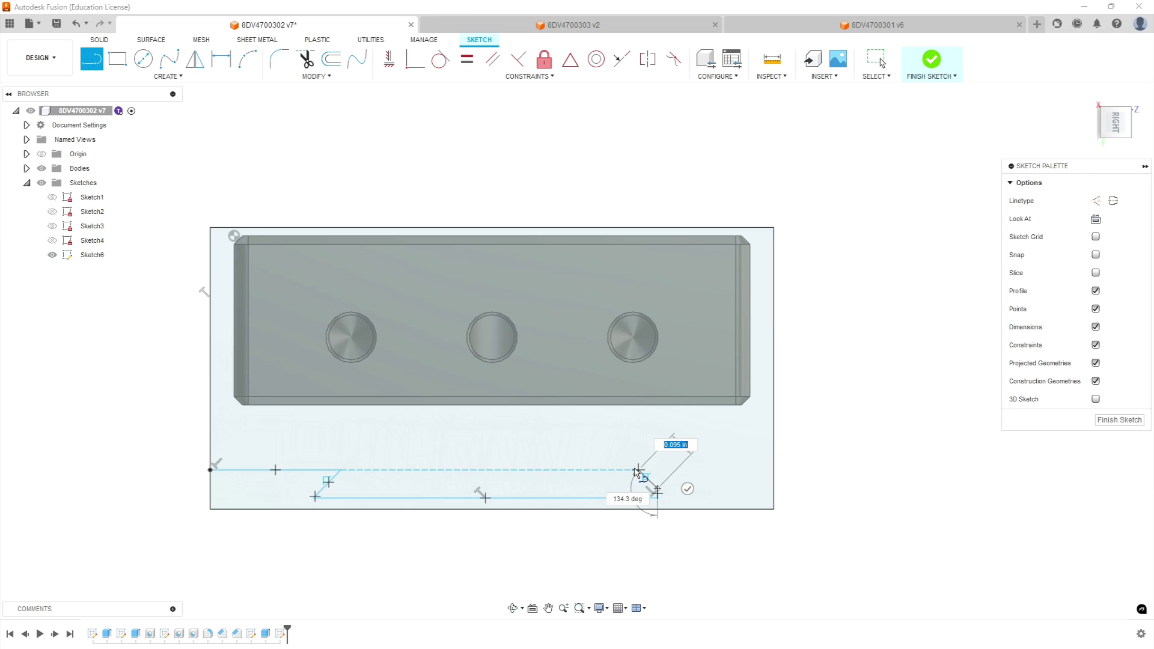
{"action": "left_click", "coordinate": [632, 470]}
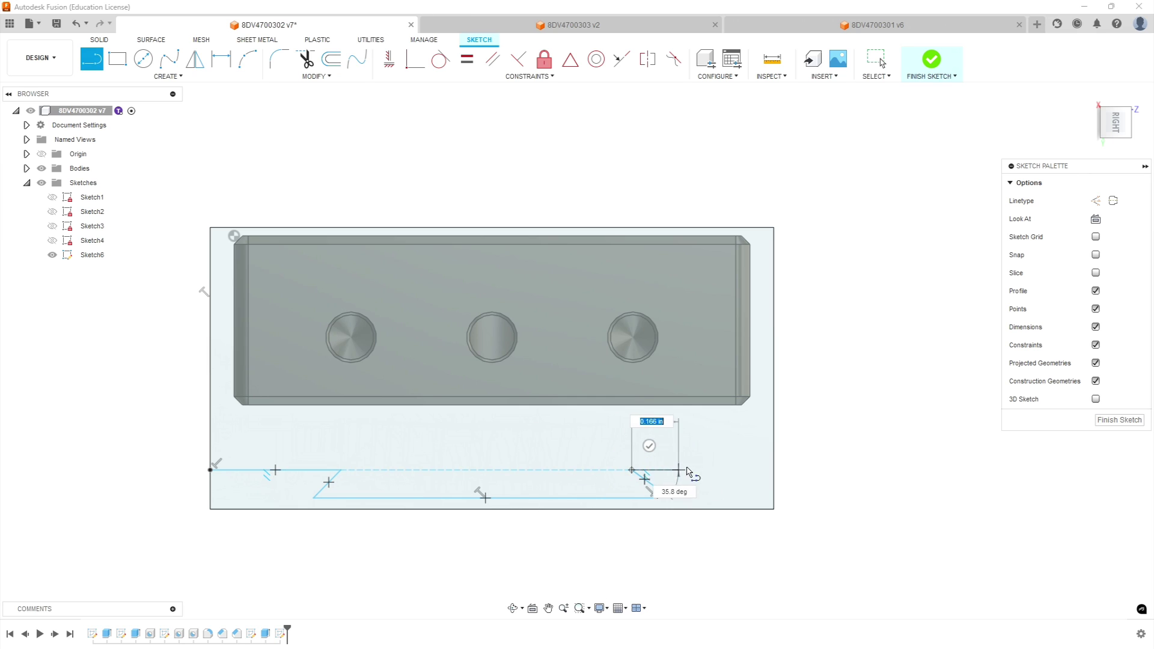
{"action": "left_click", "coordinate": [774, 470]}
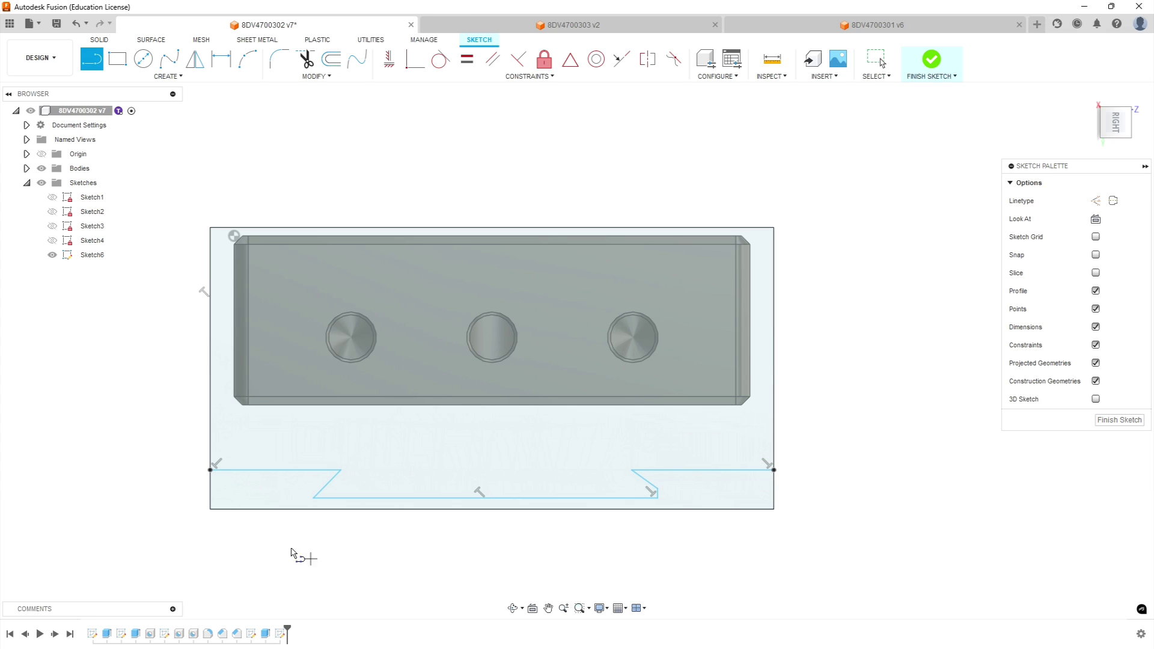
Add a short vertical line across the sharp lower-left corner of the dovetail profile for the edge break
{"action": "scroll", "coordinate": [320, 502], "scroll_direction": "up", "scroll_amount": 3}
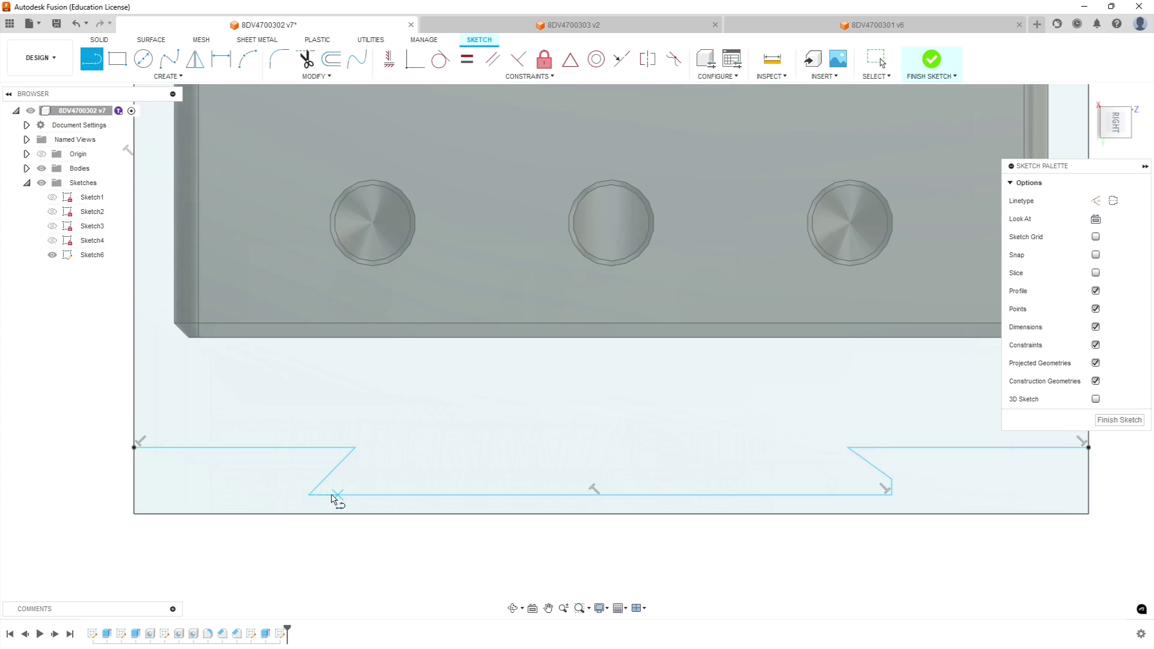
{"action": "scroll", "coordinate": [332, 498], "scroll_direction": "up", "scroll_amount": 5}
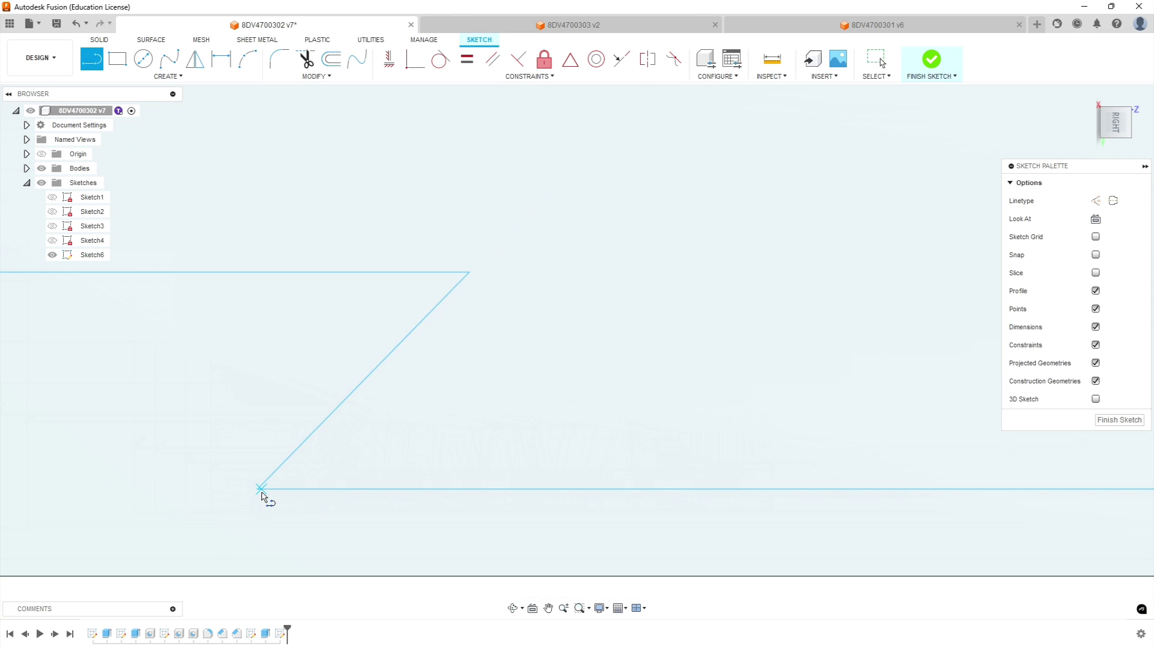
{"action": "scroll", "coordinate": [353, 507], "scroll_direction": "down", "scroll_amount": 6}
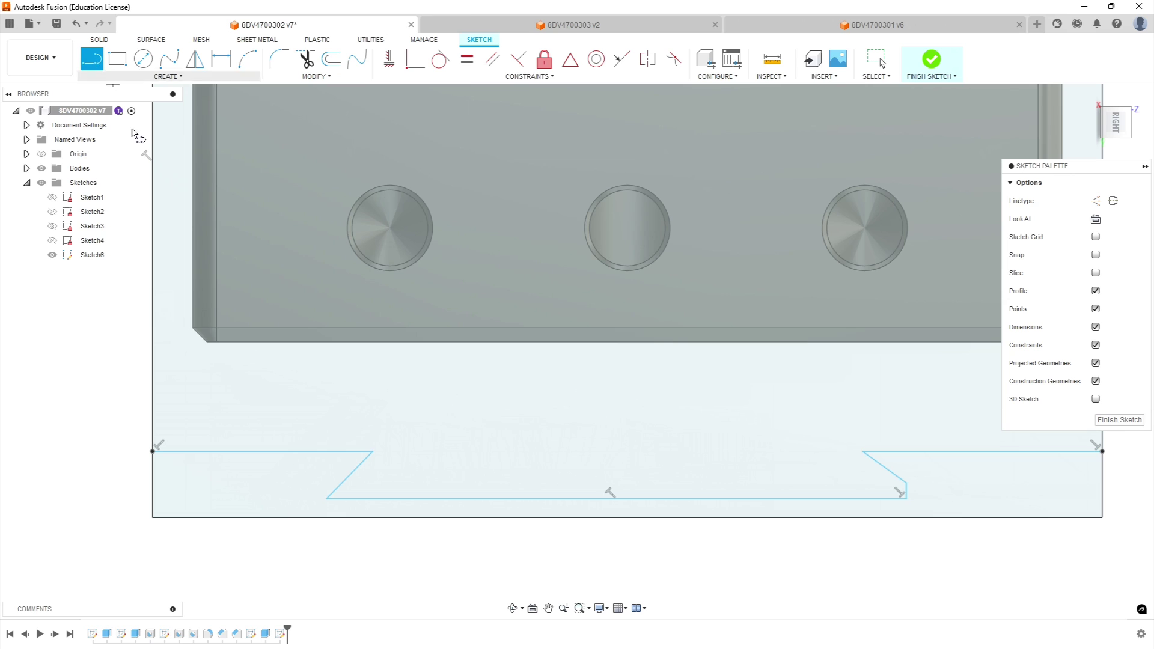
{"action": "left_click", "coordinate": [331, 497]}
{"action": "left_click", "coordinate": [338, 505]}
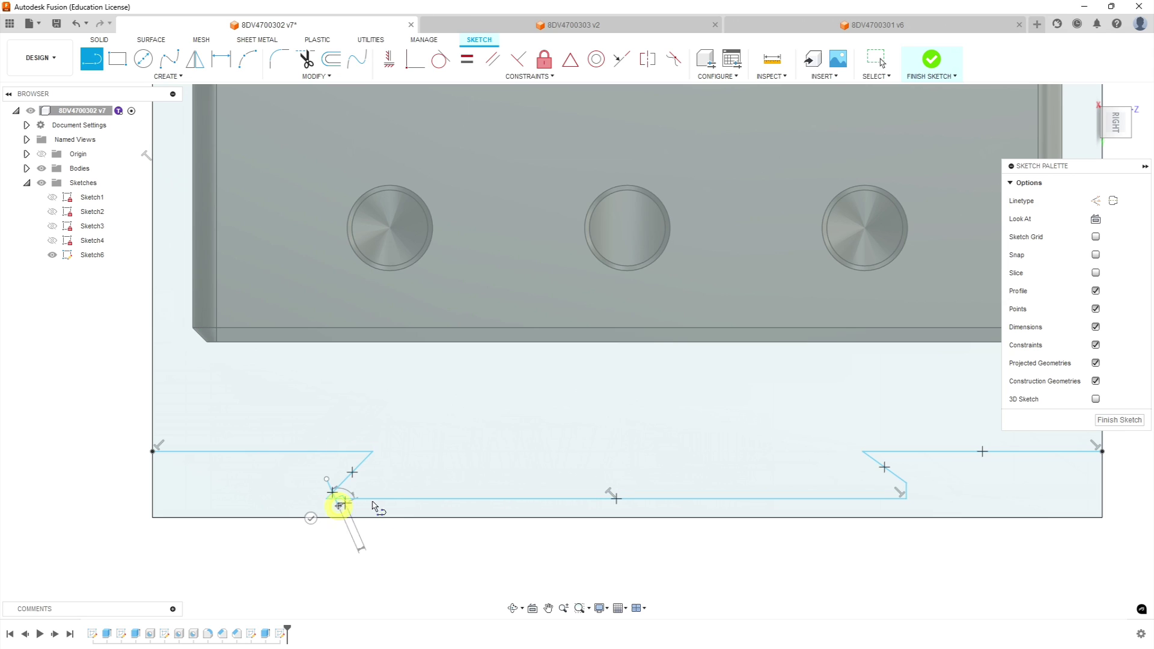
{"action": "key", "text": "Escape"}
{"action": "left_click_drag", "start_coordinate": [327, 479], "coordinate": [338, 478]}
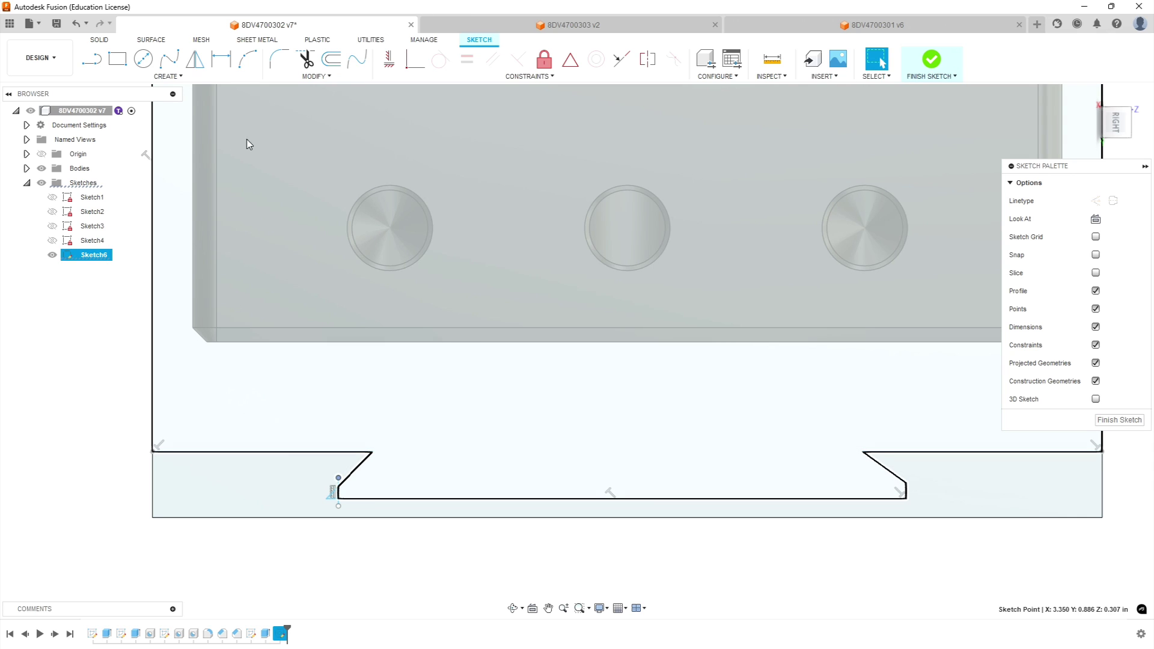
Trim the excess line ends outside the edge break at the dovetail's lower-left corner
{"action": "left_click", "coordinate": [306, 58]}
{"action": "scroll", "coordinate": [351, 493], "scroll_direction": "up", "scroll_amount": 7}
{"action": "left_click", "coordinate": [369, 422]}
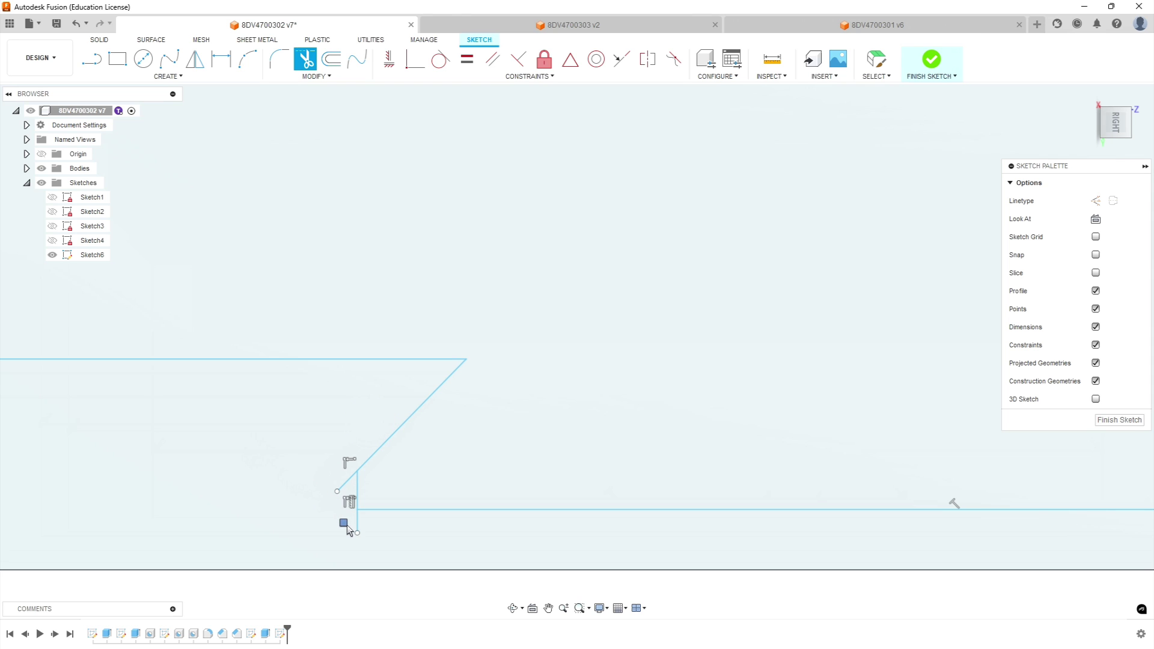
{"action": "left_click", "coordinate": [348, 525]}
{"action": "scroll", "coordinate": [284, 506], "scroll_direction": "down", "scroll_amount": 8}
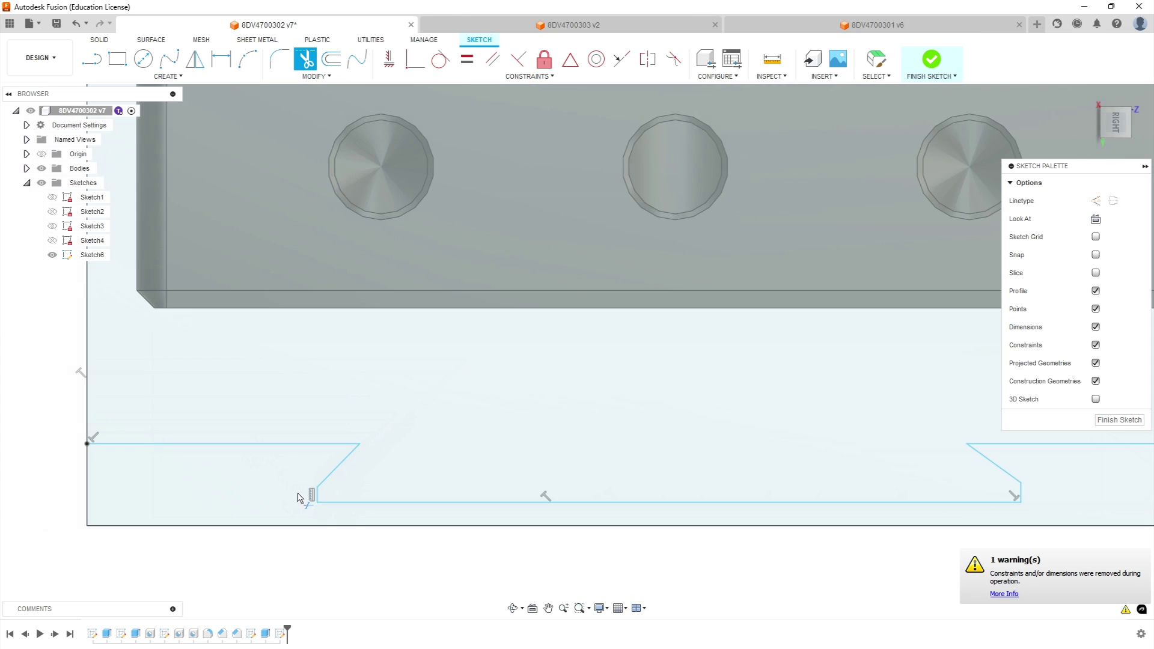
Make the two horizontal shoulder lines on either side of the dovetail collinear
{"action": "scroll", "coordinate": [601, 444], "scroll_direction": "up", "scroll_amount": 2}
{"action": "scroll", "coordinate": [559, 465], "scroll_direction": "down", "scroll_amount": 2}
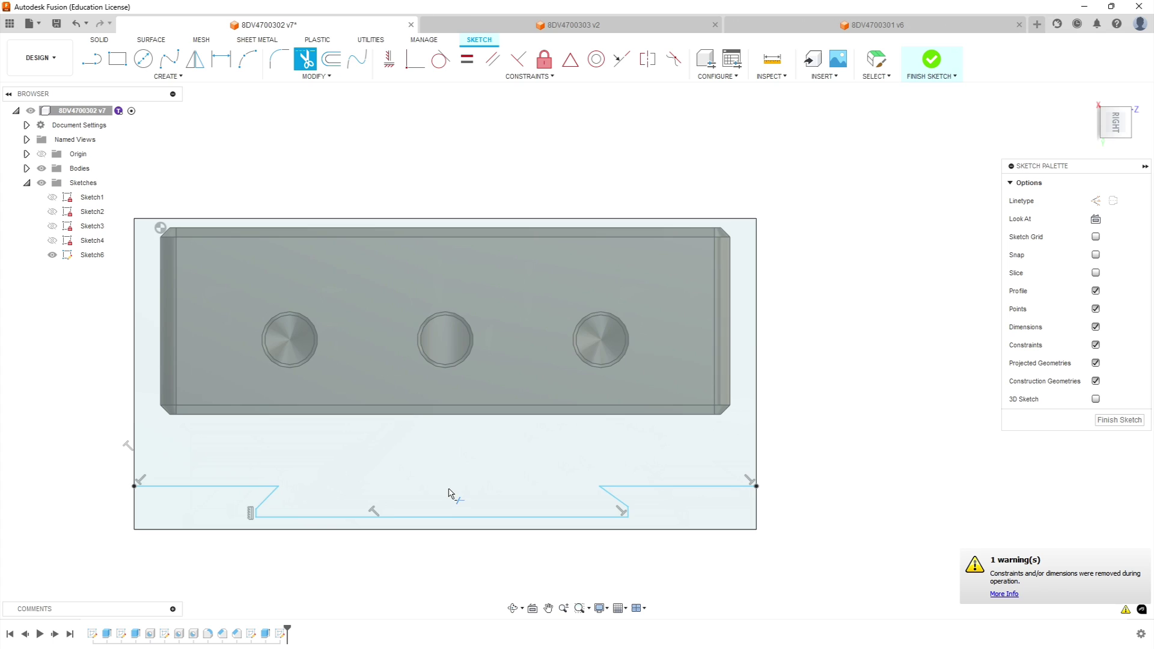
{"action": "scroll", "coordinate": [464, 478], "scroll_direction": "up", "scroll_amount": 1}
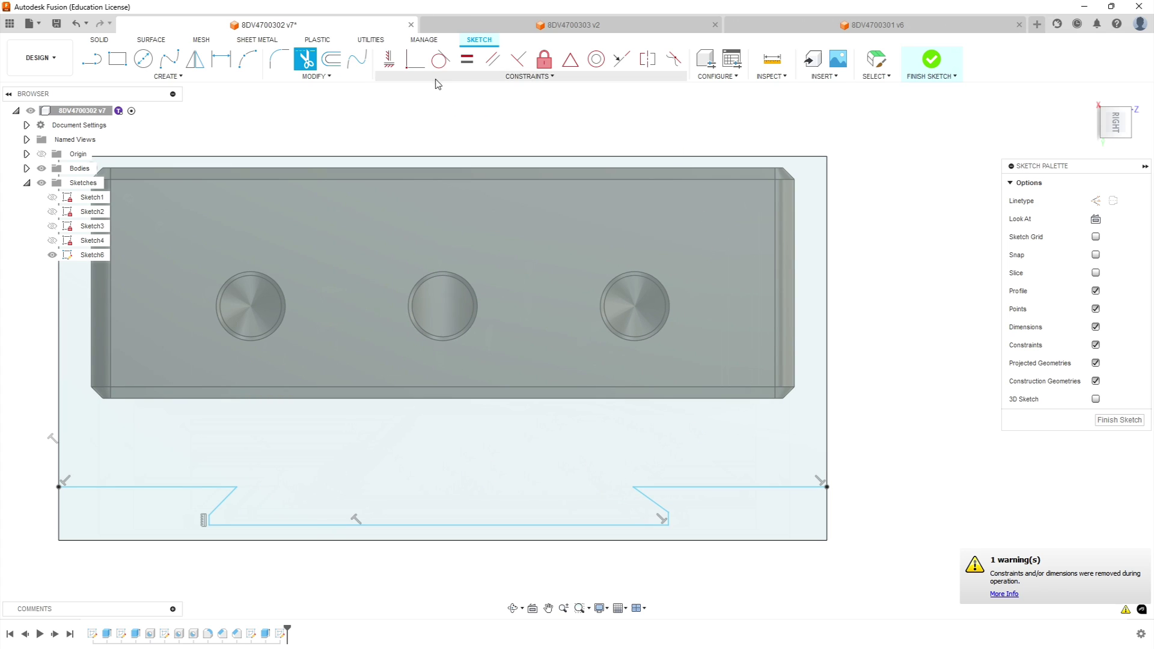
{"action": "left_click", "coordinate": [620, 60]}
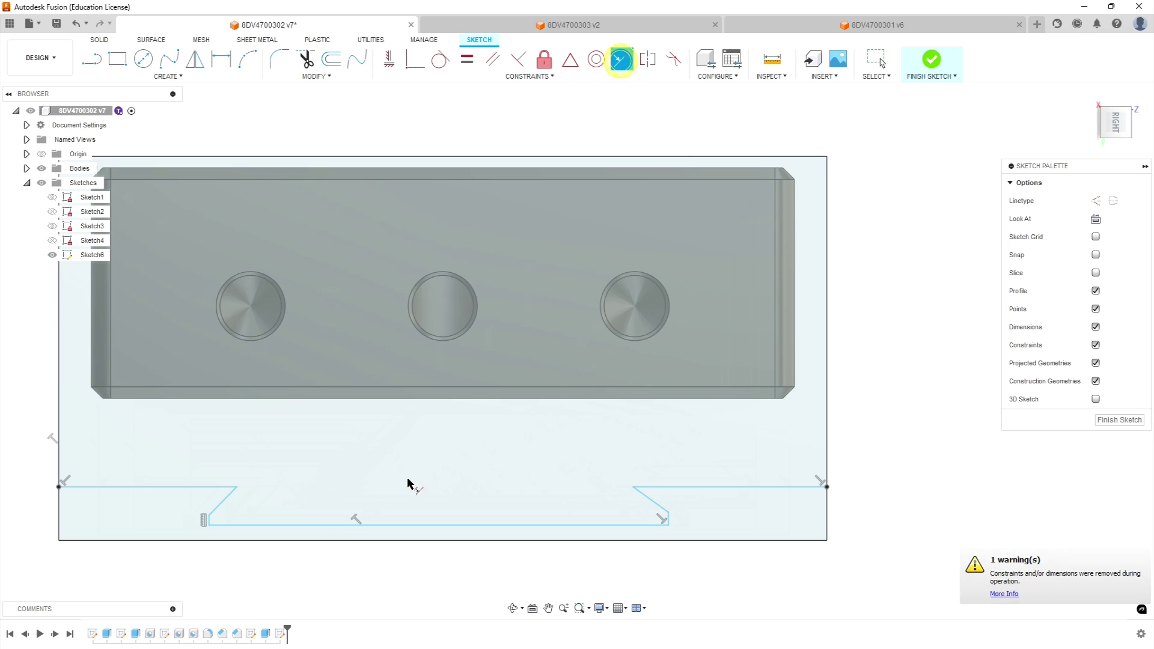
{"action": "left_click", "coordinate": [201, 486]}
{"action": "left_click", "coordinate": [756, 488]}
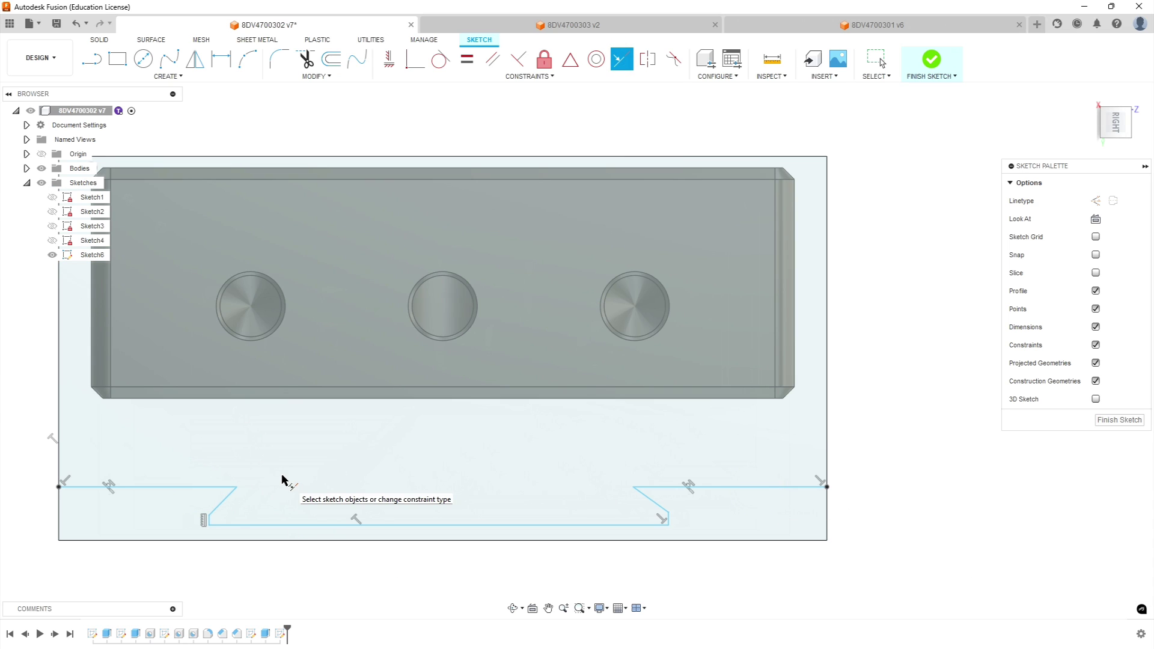
Make the two short vertical edge-break lines at the dovetail's lower corners equal in length
{"action": "left_click", "coordinate": [466, 61]}
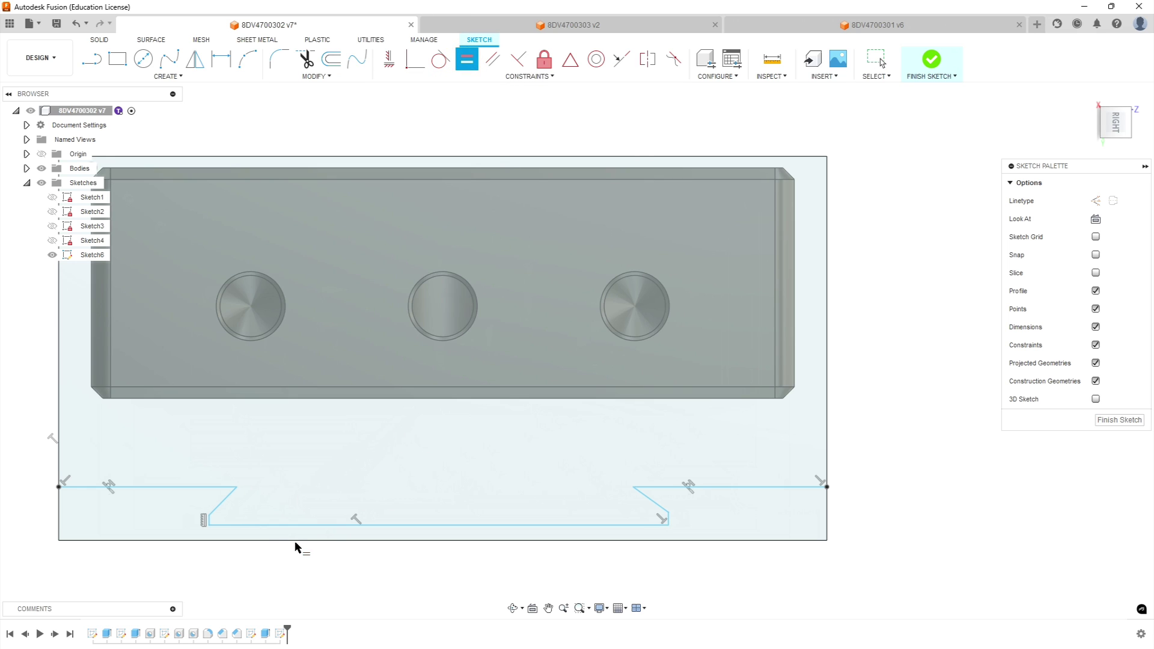
{"action": "scroll", "coordinate": [214, 527], "scroll_direction": "up", "scroll_amount": 5}
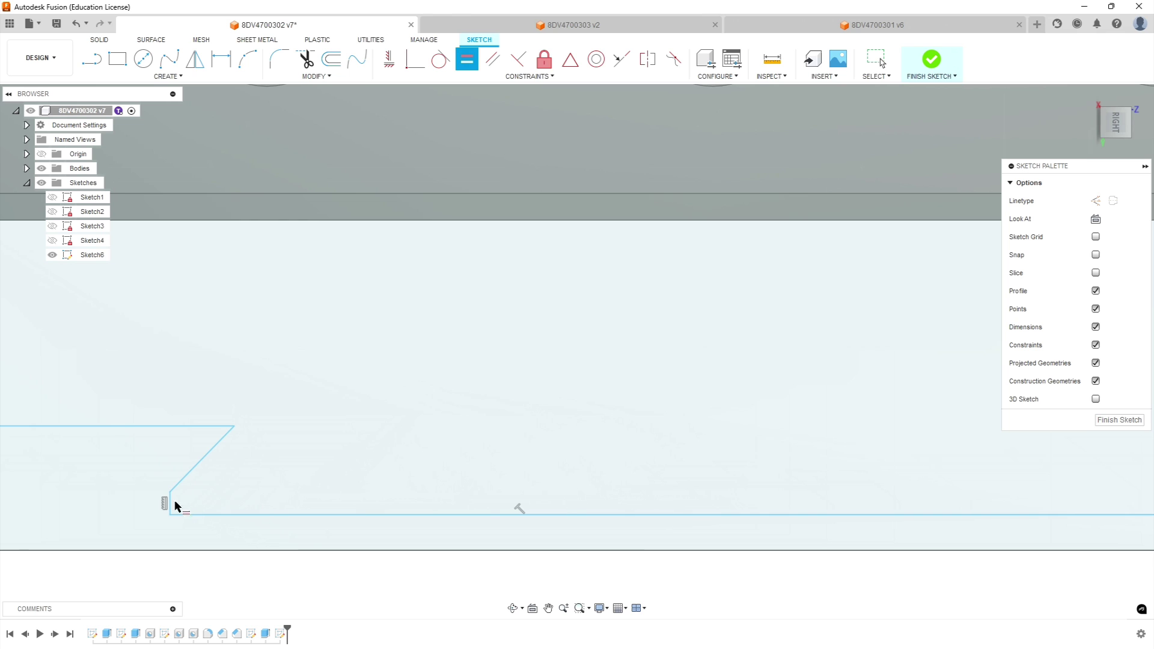
{"action": "left_click", "coordinate": [167, 501]}
{"action": "scroll", "coordinate": [342, 528], "scroll_direction": "down", "scroll_amount": 5}
{"action": "scroll", "coordinate": [863, 524], "scroll_direction": "up", "scroll_amount": 6}
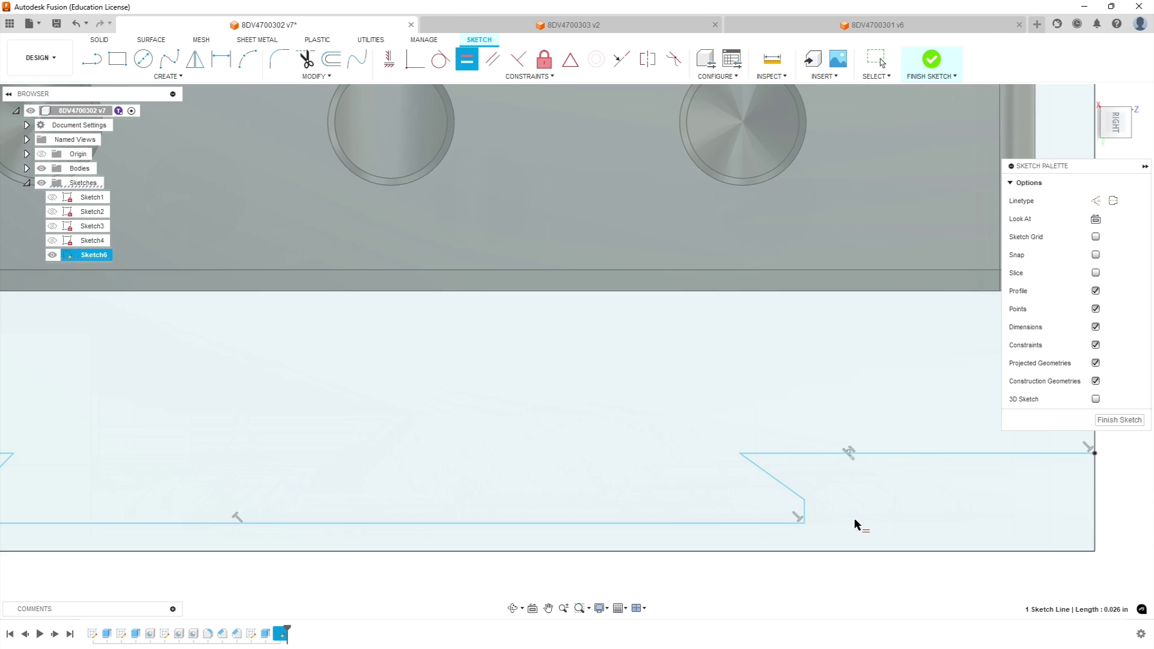
{"action": "left_click", "coordinate": [797, 504]}
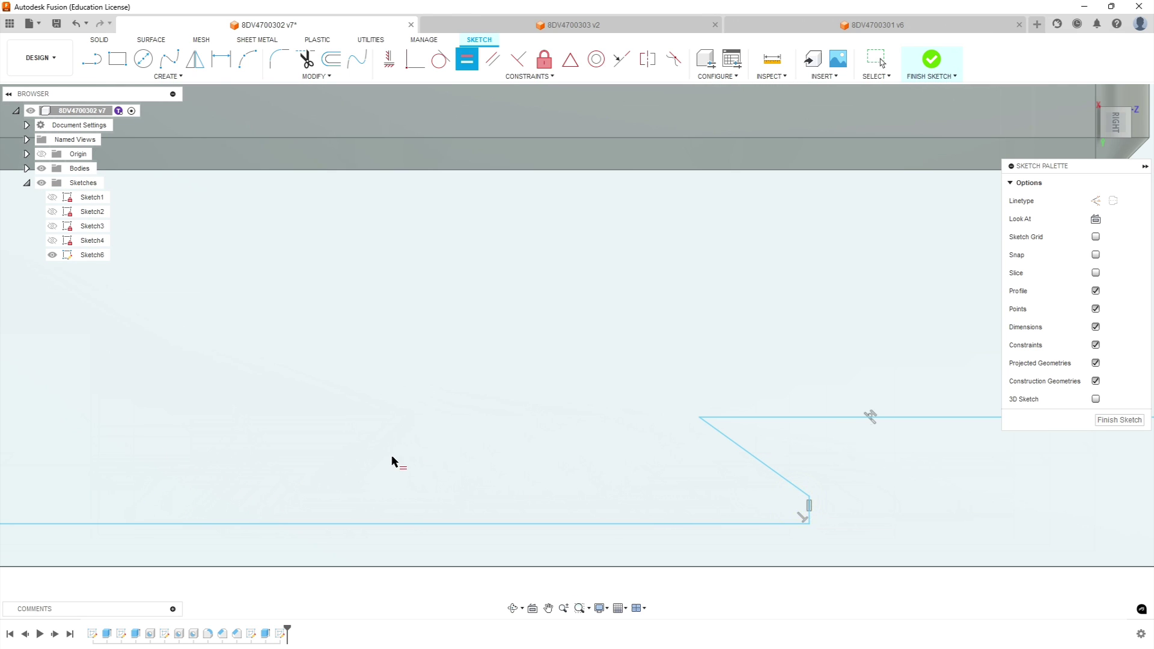
{"action": "scroll", "coordinate": [374, 456], "scroll_direction": "down", "scroll_amount": 7}
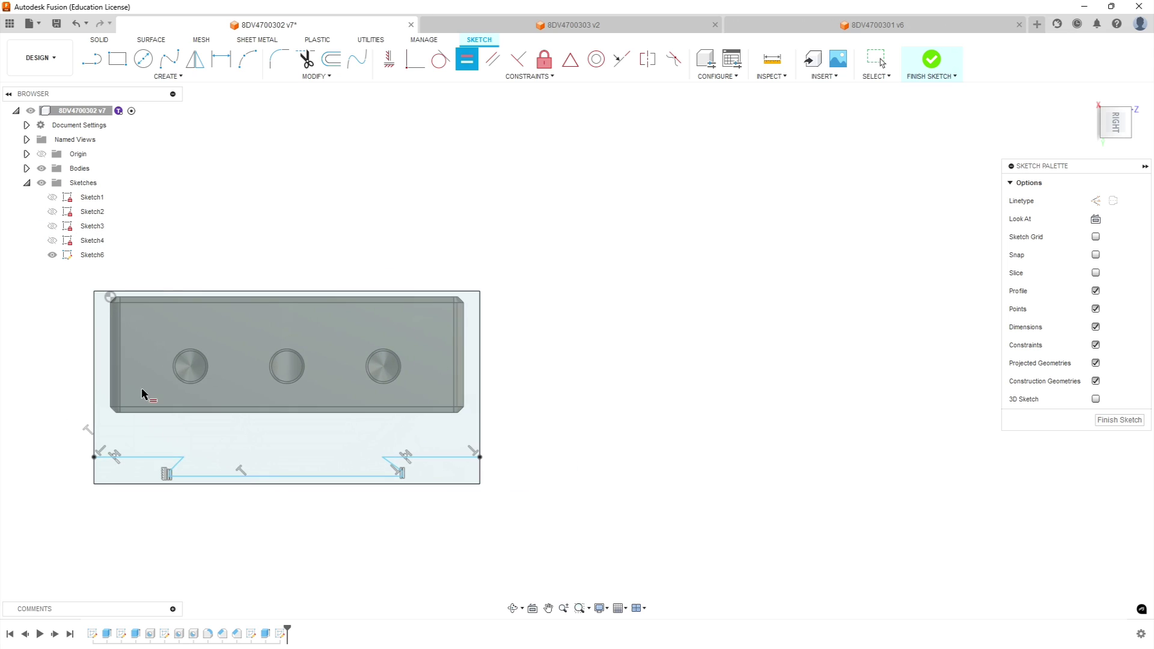
Draw a construction centreline from the midpoint of the stock's upper edge to the midpoint of the dovetail's bottom line
{"action": "scroll", "coordinate": [142, 391], "scroll_direction": "up", "scroll_amount": 2}
{"action": "scroll", "coordinate": [190, 414], "scroll_direction": "up", "scroll_amount": 1}
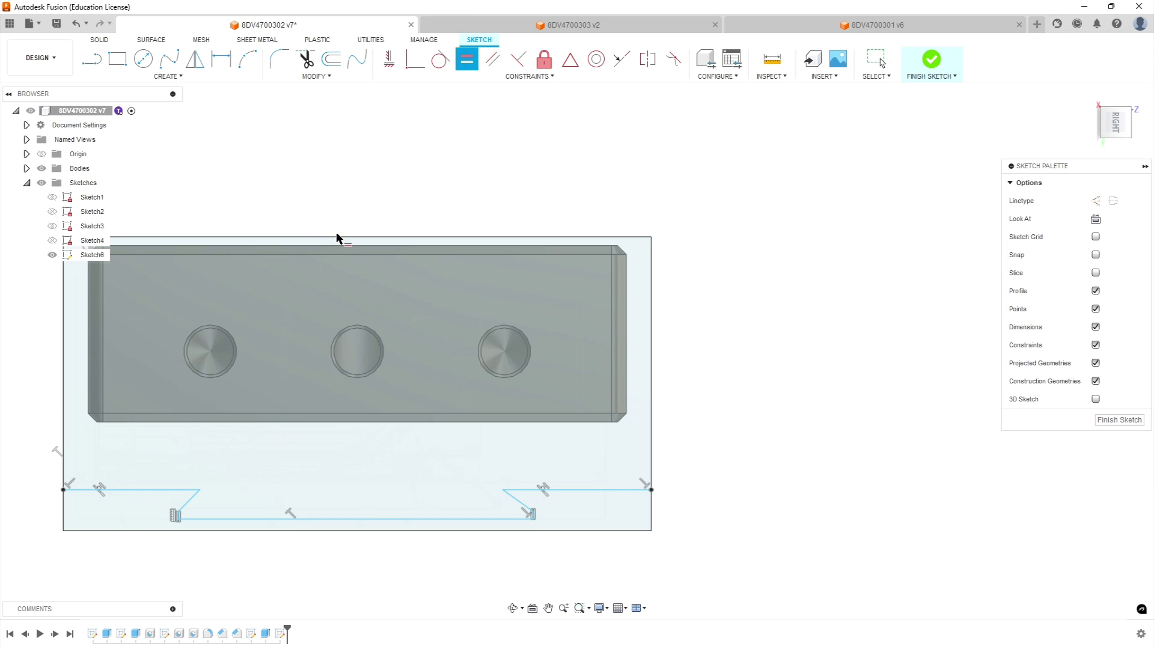
{"action": "left_click", "coordinate": [90, 63]}
{"action": "left_click", "coordinate": [356, 237]}
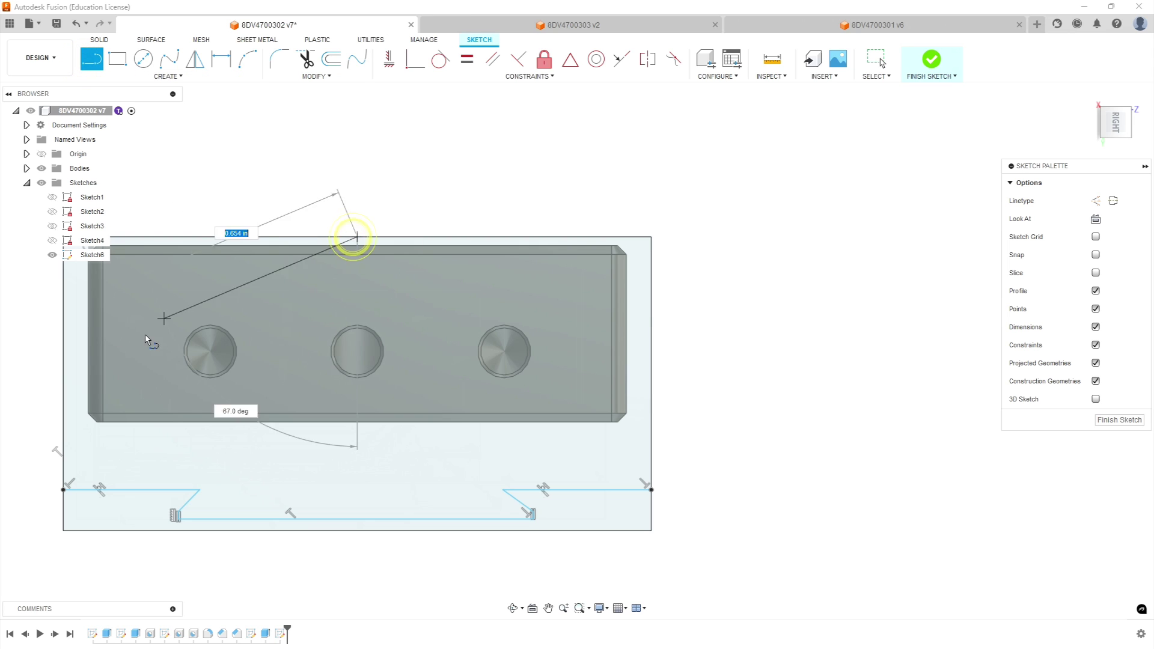
{"action": "left_click", "coordinate": [354, 518]}
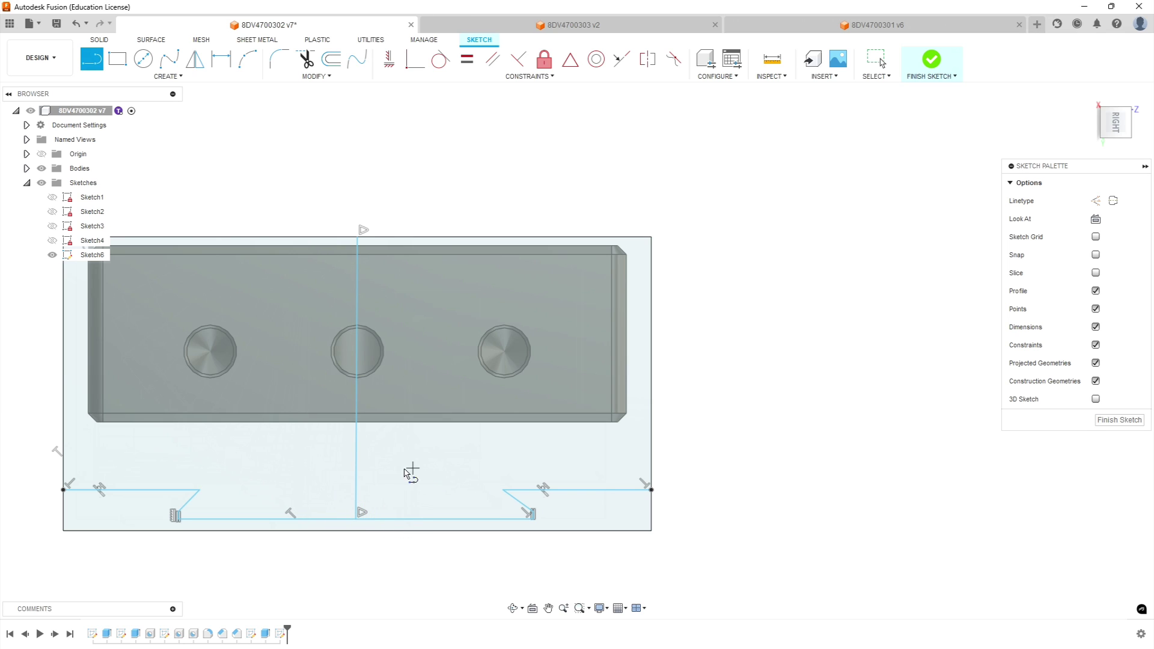
{"action": "key", "text": "Escape"}
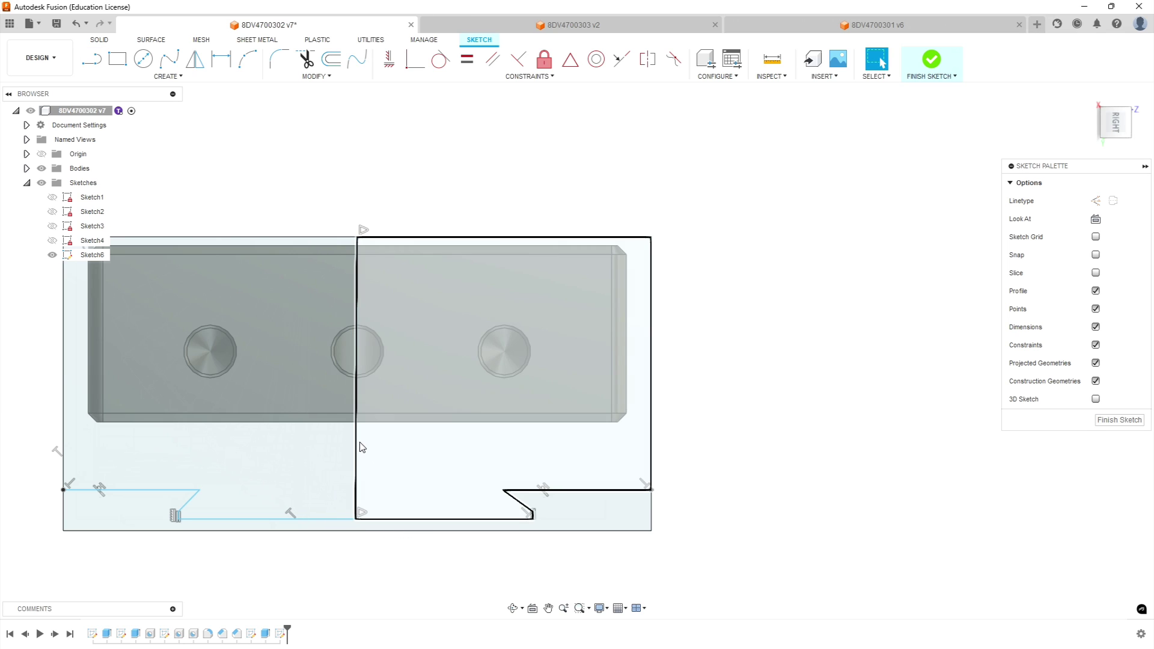
{"action": "right_click", "coordinate": [357, 446]}
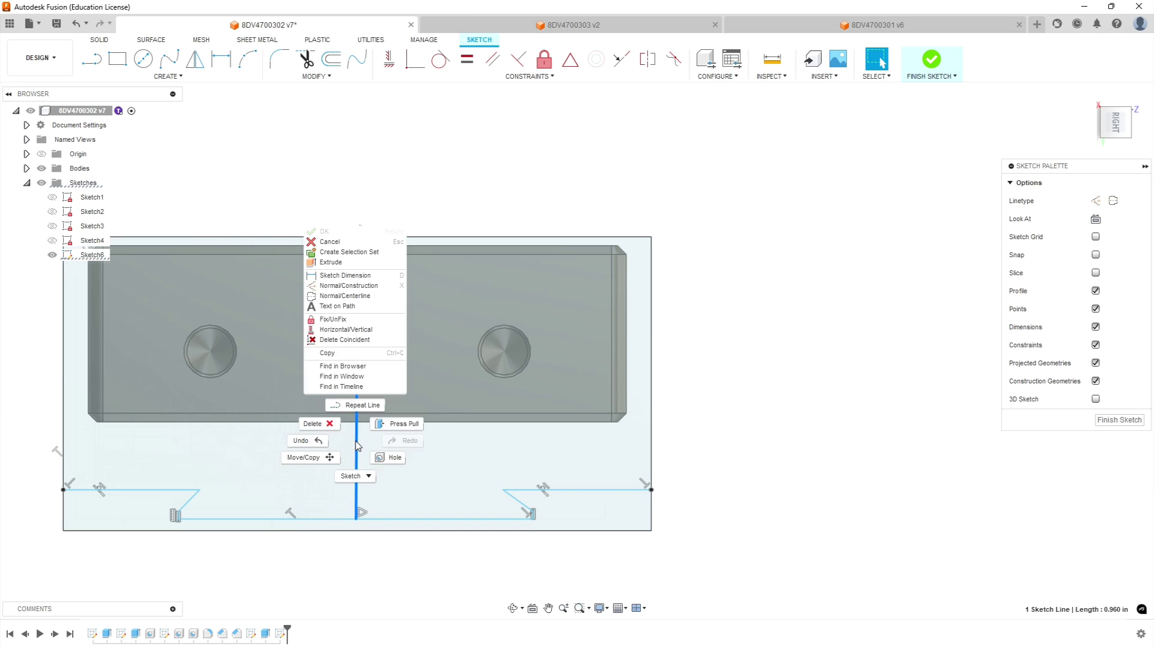
{"action": "left_click", "coordinate": [357, 286]}
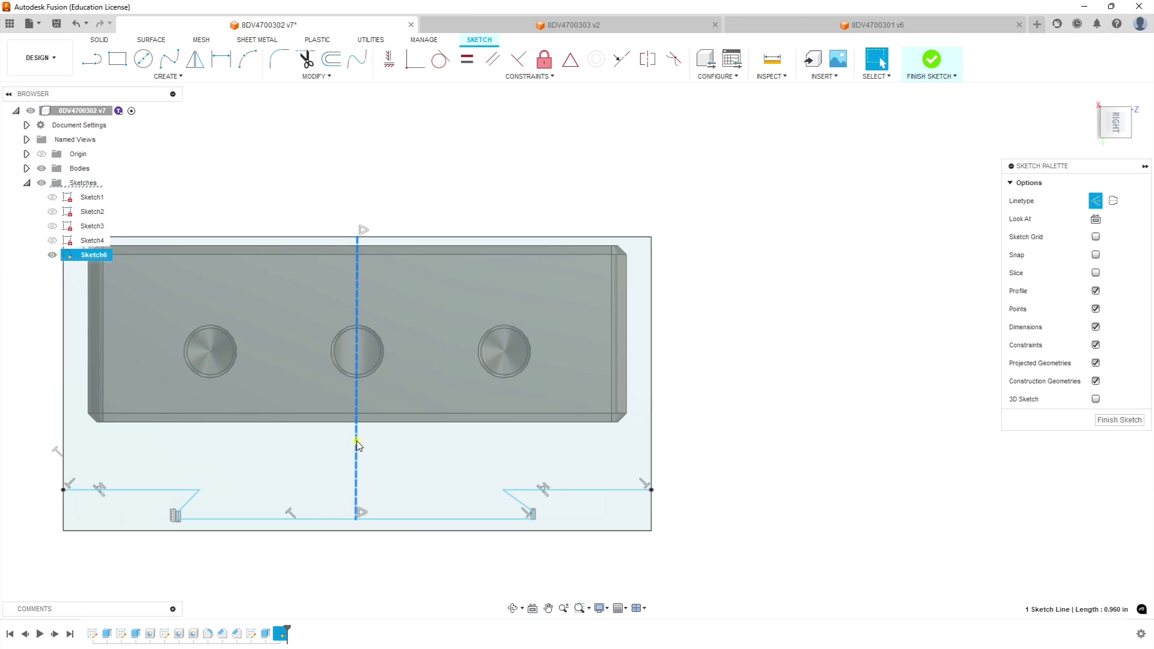
Constrain the construction centreline to be vertical
{"action": "left_click", "coordinate": [385, 413]}
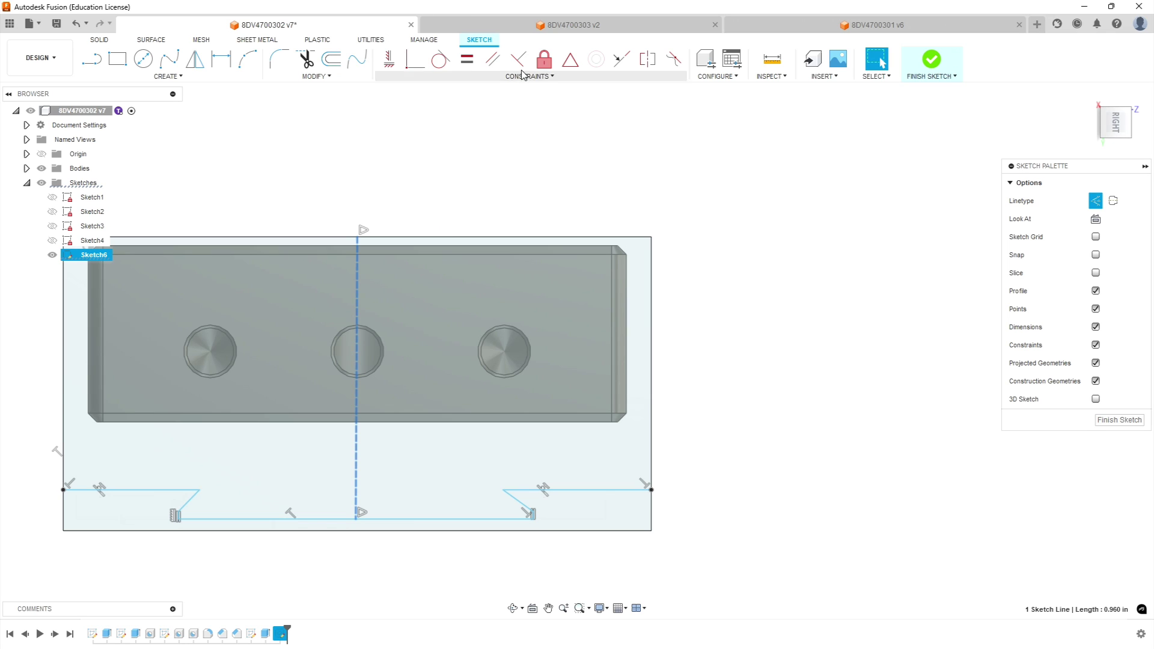
{"action": "left_click", "coordinate": [392, 60]}
{"action": "scroll", "coordinate": [349, 527], "scroll_direction": "down", "scroll_amount": 3}
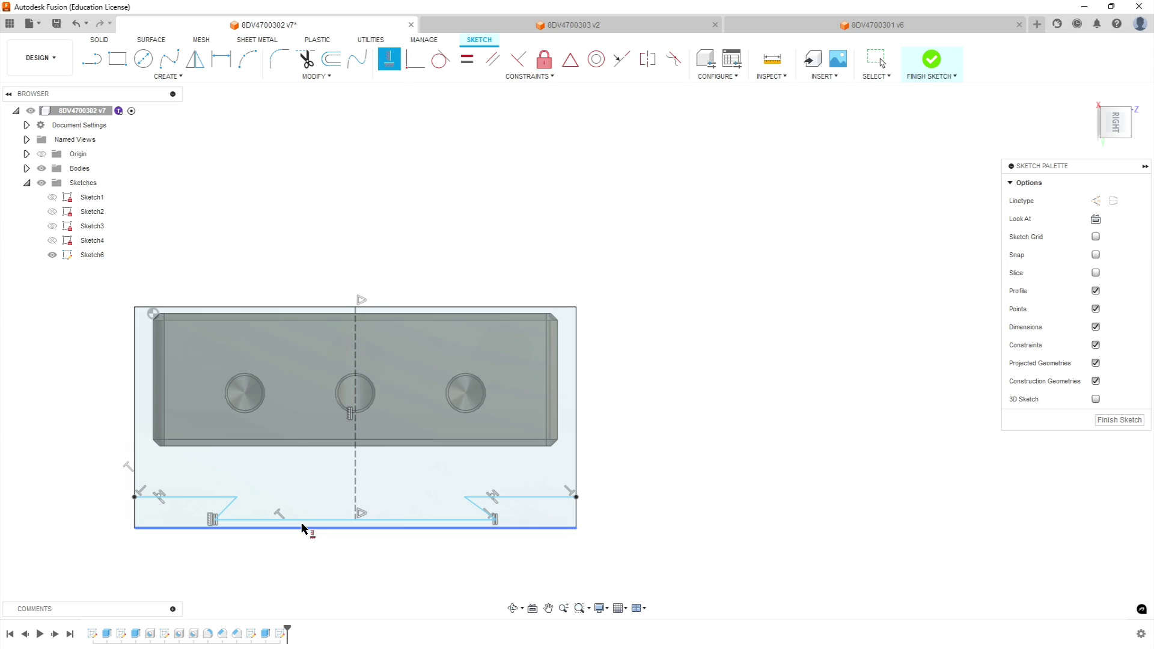
Dimension the gap between the dovetail's bottom line and the stock's lower edge as 0.03 in
{"action": "scroll", "coordinate": [264, 527], "scroll_direction": "up", "scroll_amount": 2}
{"action": "scroll", "coordinate": [229, 547], "scroll_direction": "down", "scroll_amount": 1}
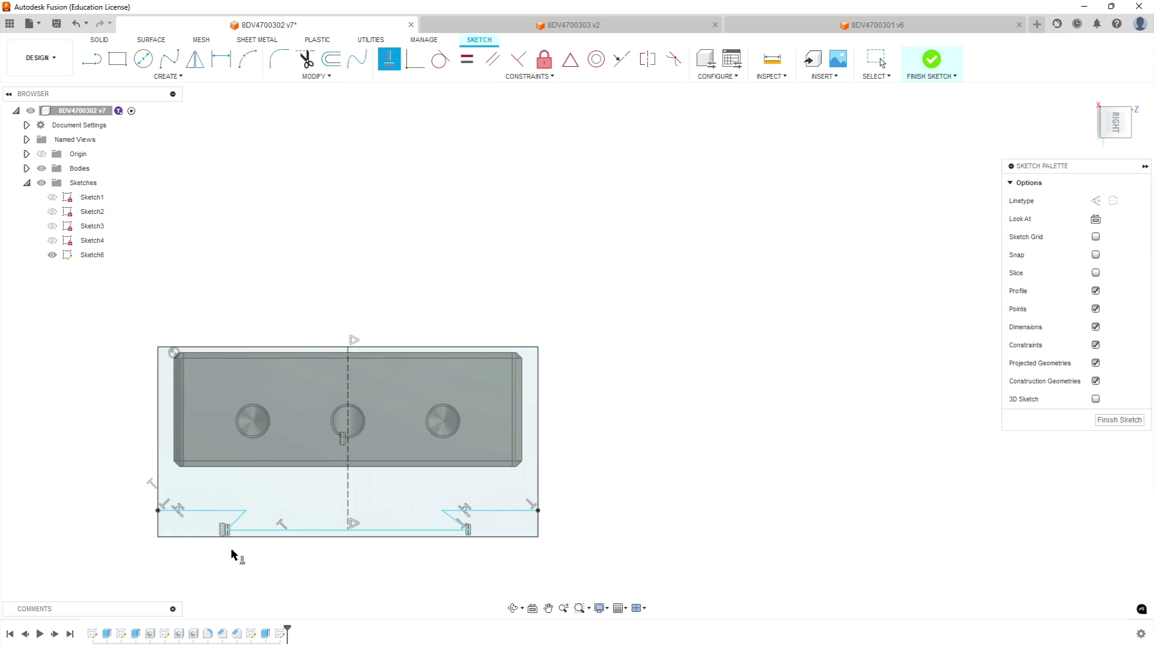
{"action": "scroll", "coordinate": [392, 510], "scroll_direction": "up", "scroll_amount": 2}
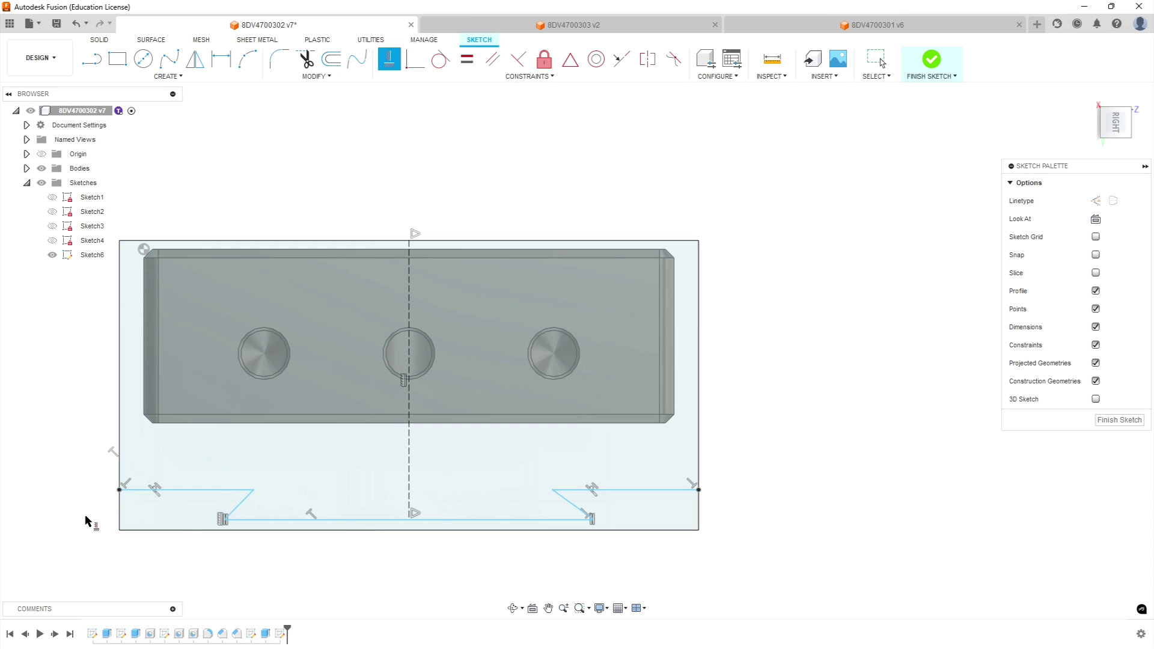
{"action": "left_click", "coordinate": [221, 58]}
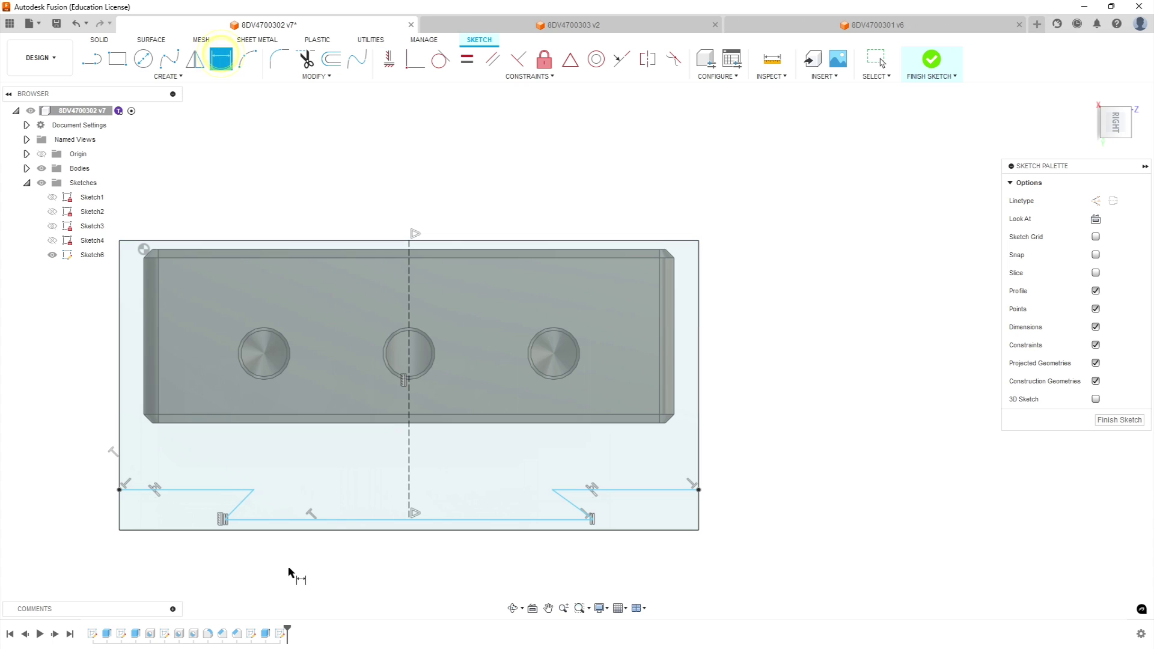
{"action": "left_click", "coordinate": [386, 529]}
{"action": "left_click", "coordinate": [382, 520]}
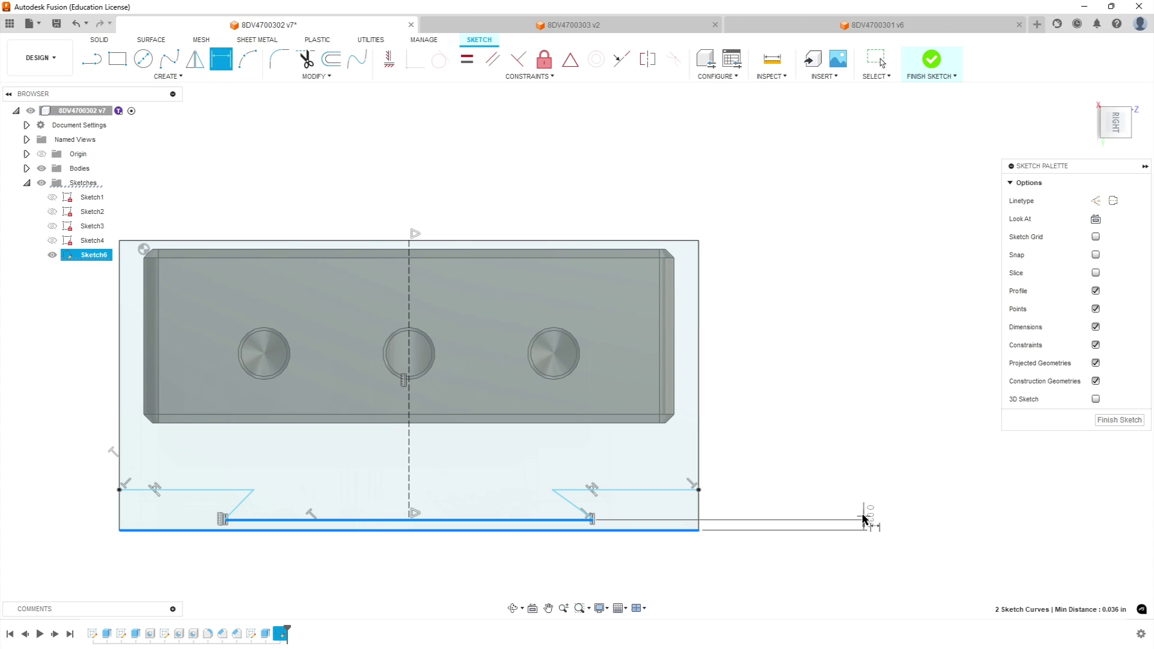
{"action": "left_click", "coordinate": [856, 522]}
{"action": "type", "text": "0.03"}
{"action": "key", "text": "Return"}
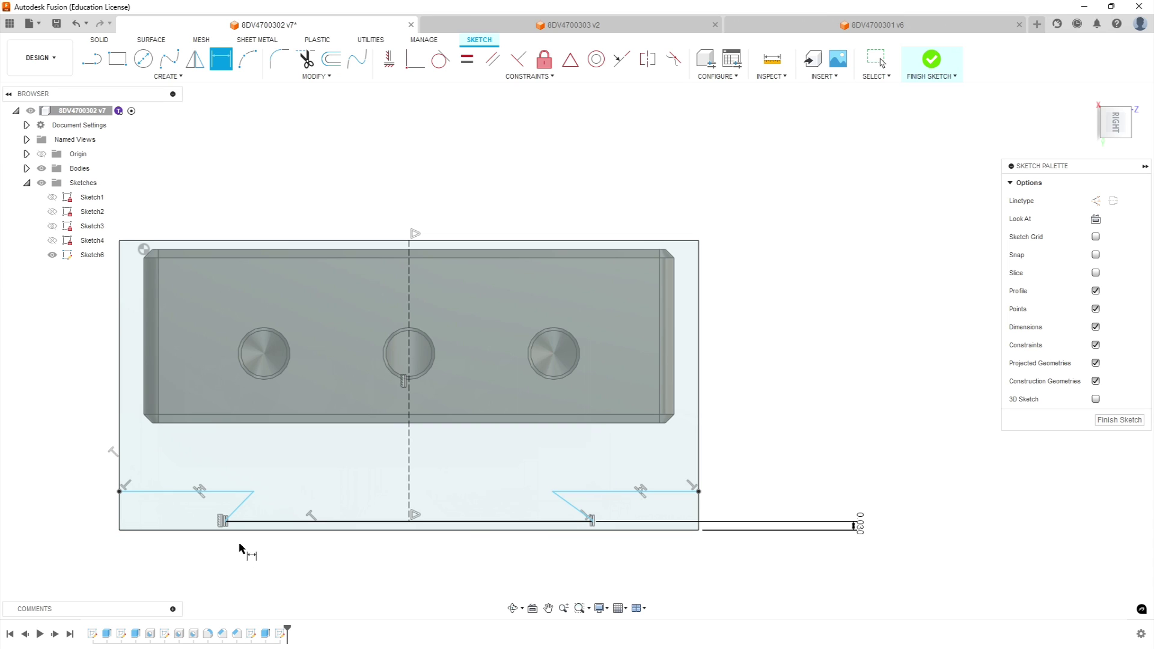
Dimension the short vertical edge-break line at the dovetail's lower-left corner to 0.01 in
{"action": "scroll", "coordinate": [239, 548], "scroll_direction": "up", "scroll_amount": 8}
{"action": "scroll", "coordinate": [250, 523], "scroll_direction": "up", "scroll_amount": 3}
{"action": "left_click", "coordinate": [269, 471]}
{"action": "scroll", "coordinate": [250, 510], "scroll_direction": "down", "scroll_amount": 5}
{"action": "left_click", "coordinate": [176, 497]}
{"action": "key", "text": "BackSpace"}
{"action": "type", "text": ".01"}
{"action": "key", "text": "Return"}
{"action": "scroll", "coordinate": [350, 533], "scroll_direction": "down", "scroll_amount": 4}
{"action": "scroll", "coordinate": [853, 498], "scroll_direction": "down", "scroll_amount": 4}
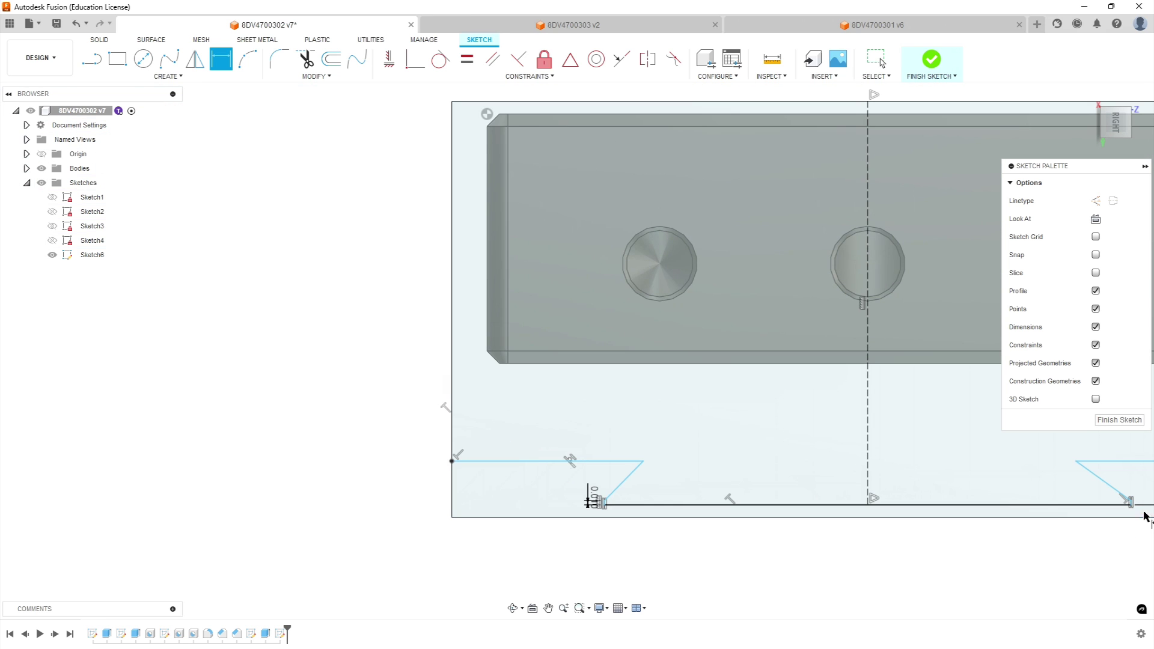
{"action": "scroll", "coordinate": [732, 496], "scroll_direction": "down", "scroll_amount": 3}
{"action": "scroll", "coordinate": [1047, 512], "scroll_direction": "up", "scroll_amount": 3}
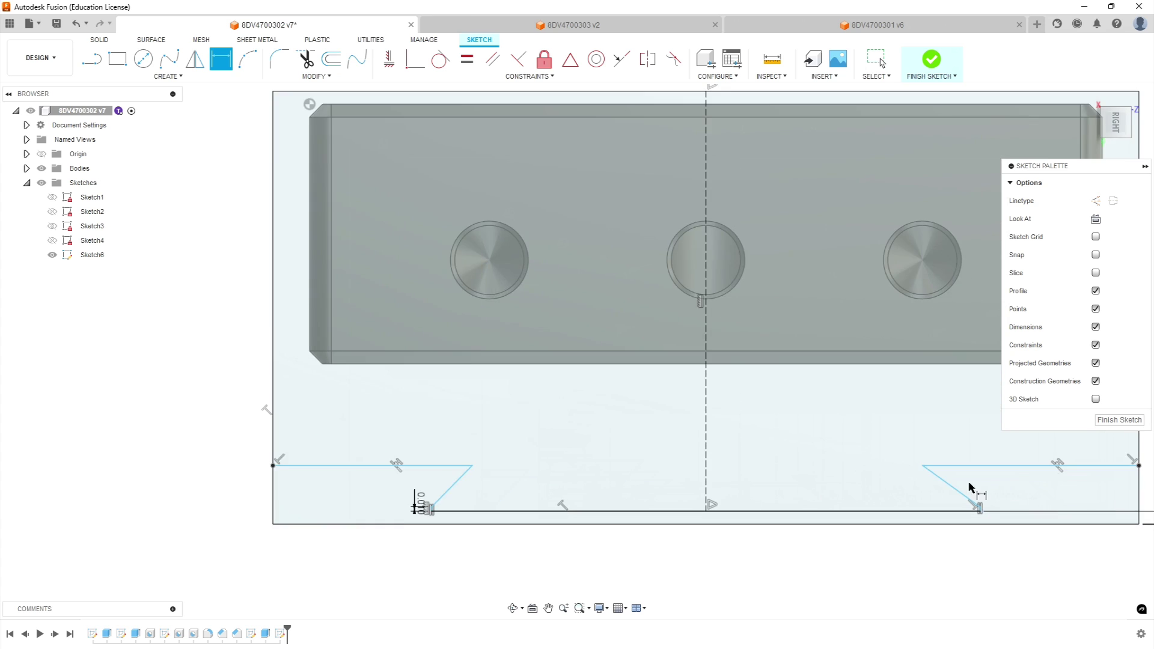
{"action": "key", "text": "Escape"}
{"action": "scroll", "coordinate": [979, 484], "scroll_direction": "down", "scroll_amount": 1}
Dimension the angle between the dovetail's left slanted flank and its bottom line as 45°
{"action": "left_click", "coordinate": [221, 58]}
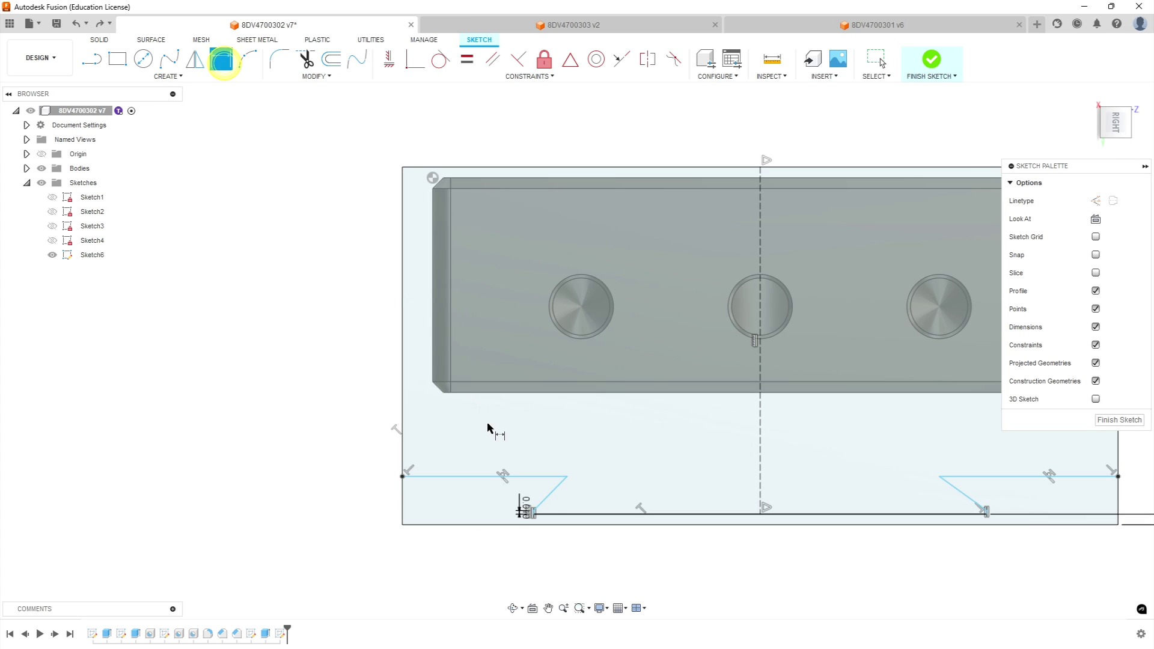
{"action": "left_click", "coordinate": [553, 492]}
{"action": "left_click", "coordinate": [588, 515]}
{"action": "left_click", "coordinate": [631, 468]}
{"action": "key", "text": "Return"}
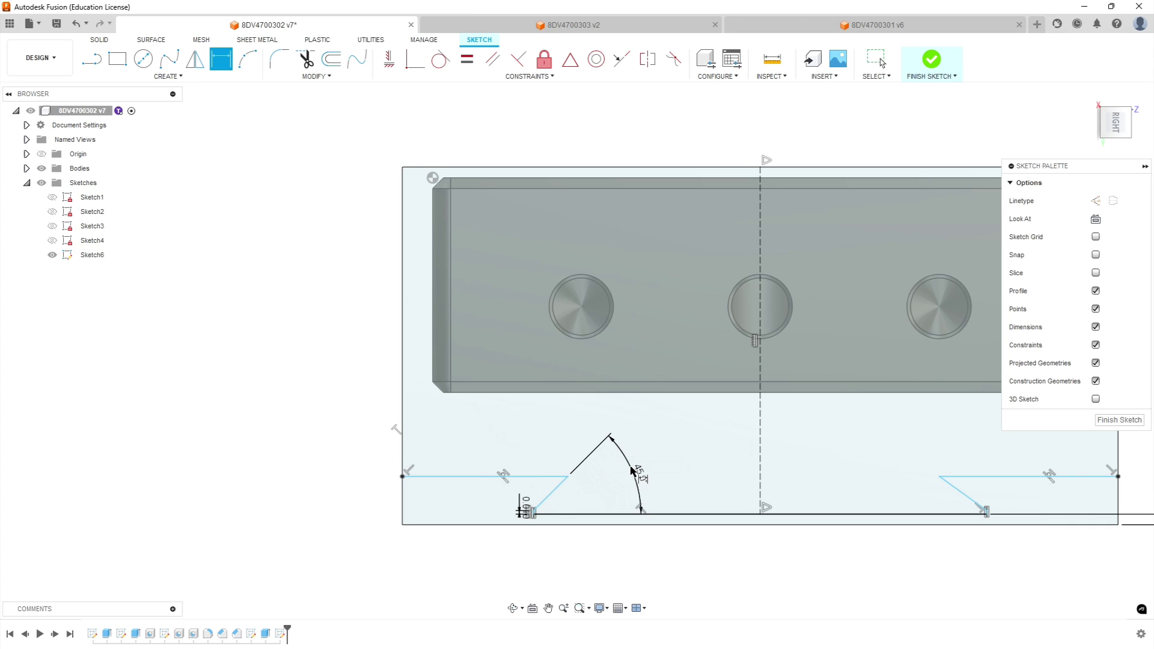
Dimension the angle between the dovetail's right slanted flank and its bottom line as 45°
{"action": "left_click", "coordinate": [967, 498]}
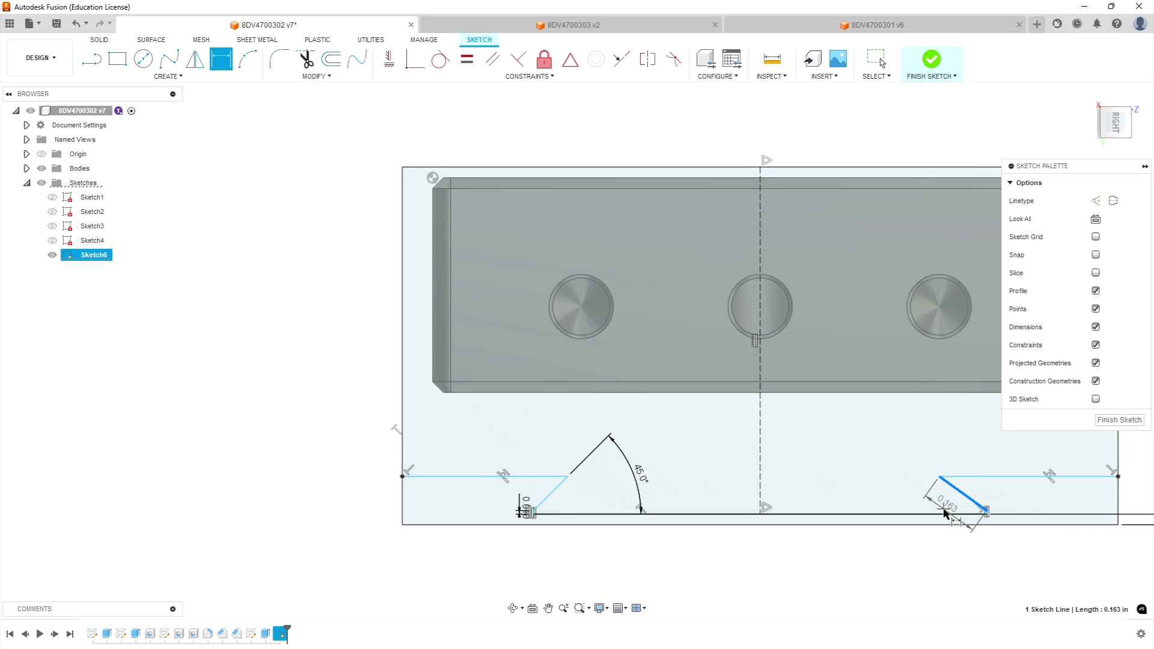
{"action": "left_click", "coordinate": [939, 514]}
{"action": "left_click", "coordinate": [894, 488]}
{"action": "type", "text": "45"}
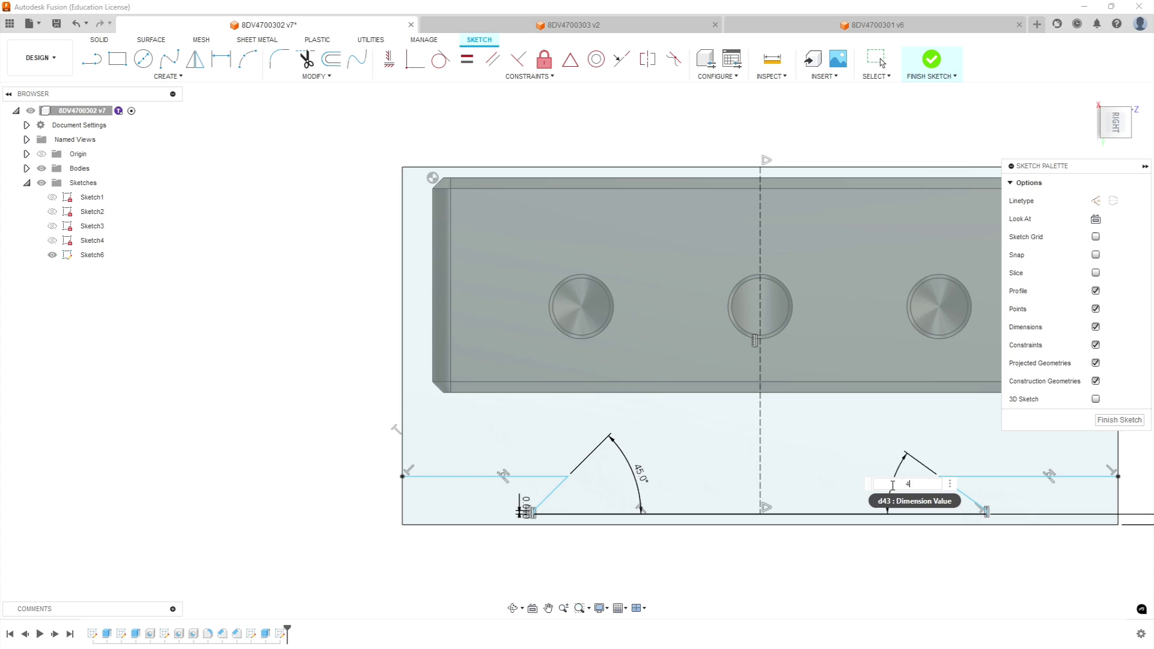
{"action": "key", "text": "Return"}
Dimension the dovetail's bottom line to a width of 1.5 in
{"action": "scroll", "coordinate": [893, 491], "scroll_direction": "down", "scroll_amount": 4}
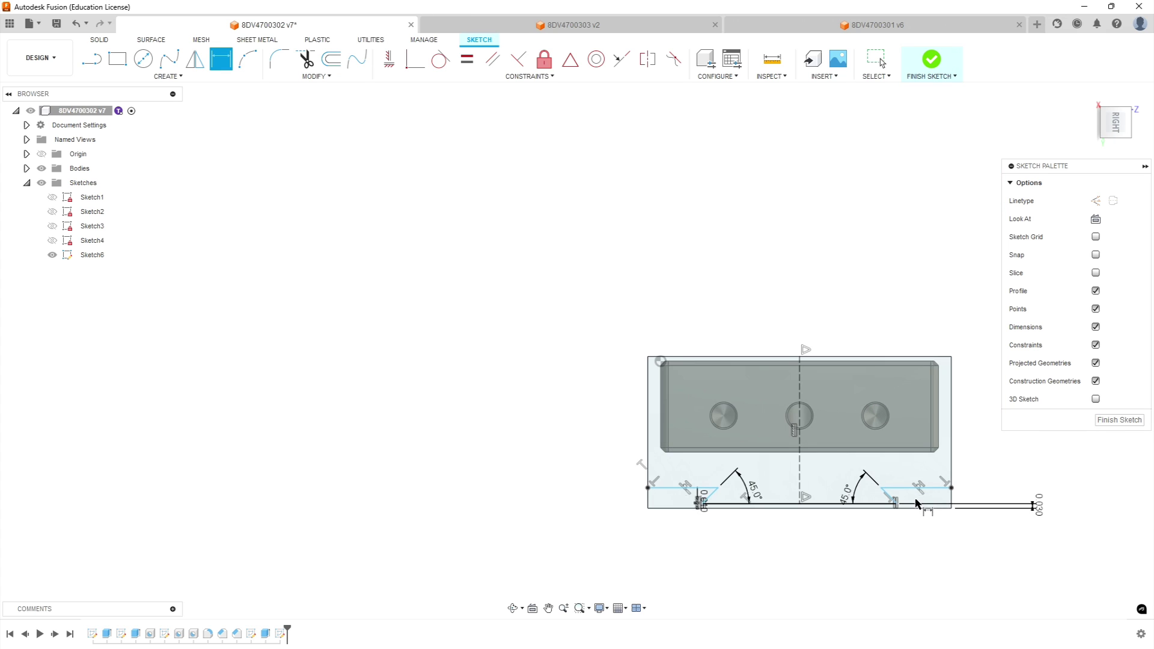
{"action": "scroll", "coordinate": [996, 515], "scroll_direction": "up", "scroll_amount": 4}
{"action": "scroll", "coordinate": [749, 532], "scroll_direction": "up", "scroll_amount": 2}
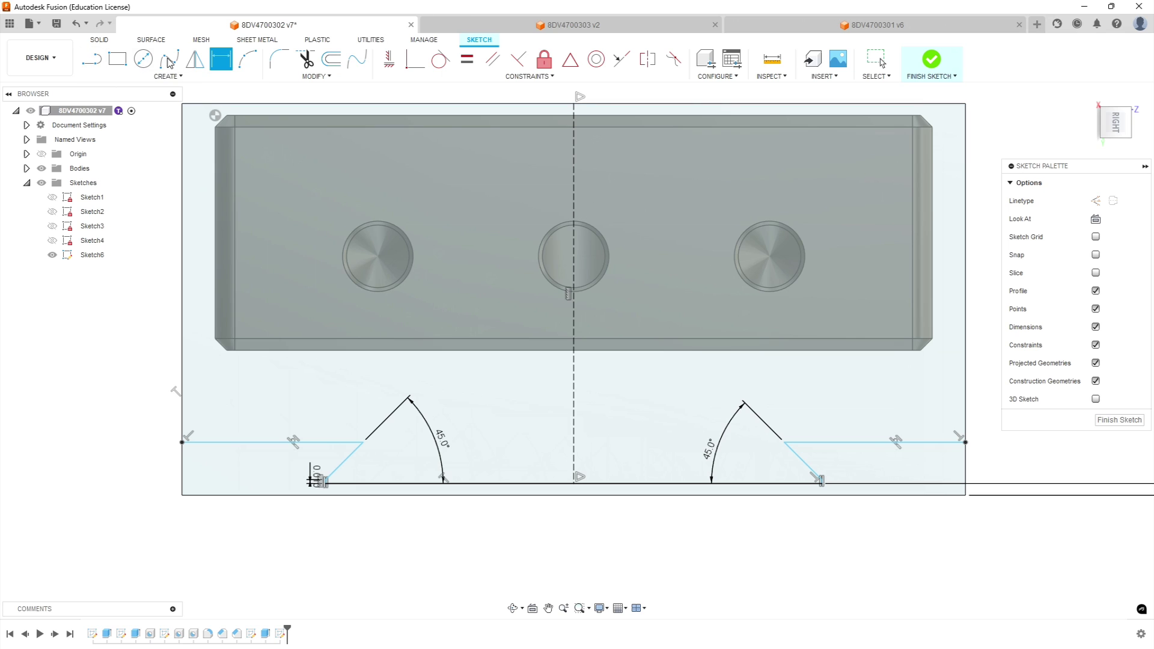
{"action": "left_click", "coordinate": [547, 484]}
{"action": "left_click", "coordinate": [552, 541]}
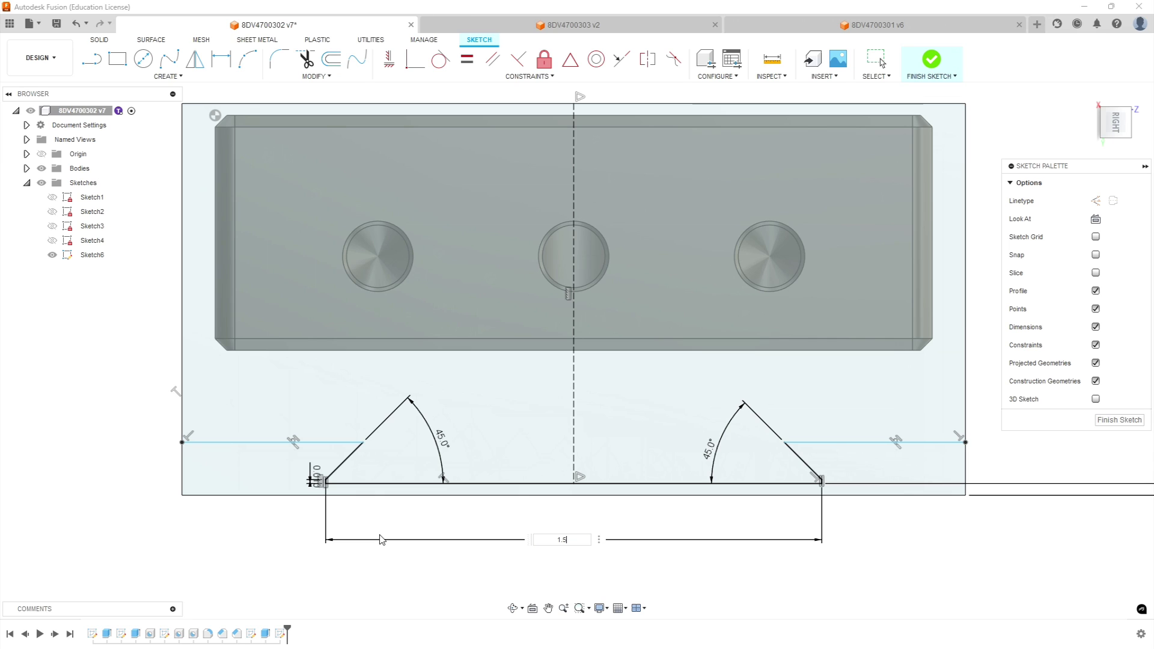
{"action": "type", "text": "1.5"}
{"action": "key", "text": "Return"}
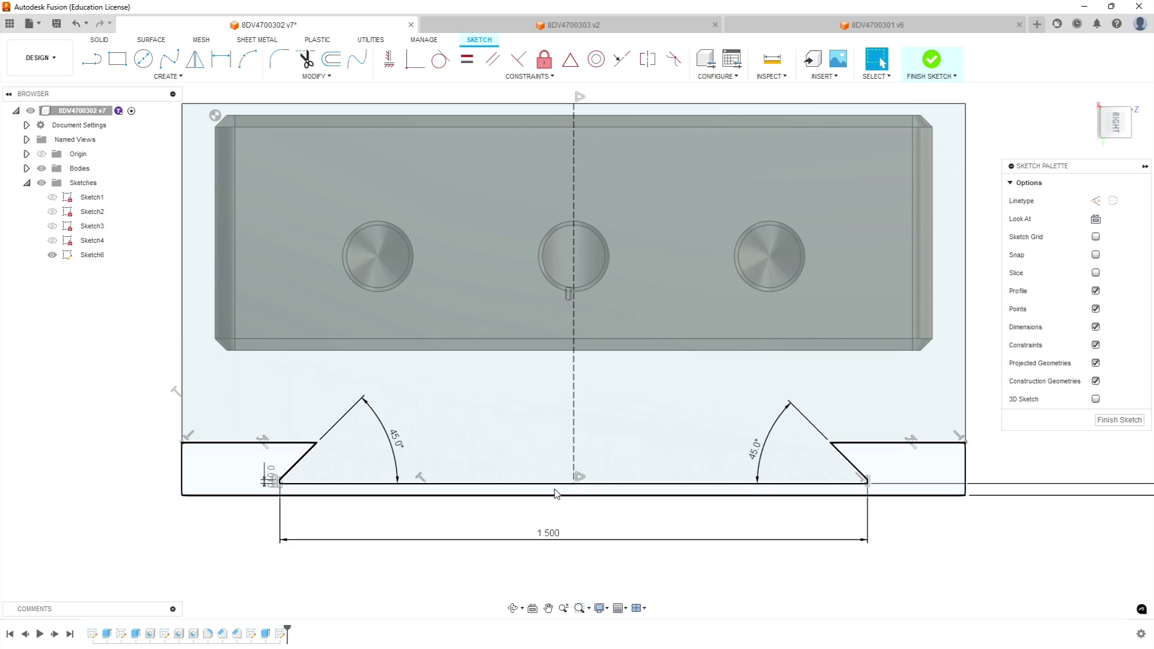
{"action": "key", "text": "Escape"}
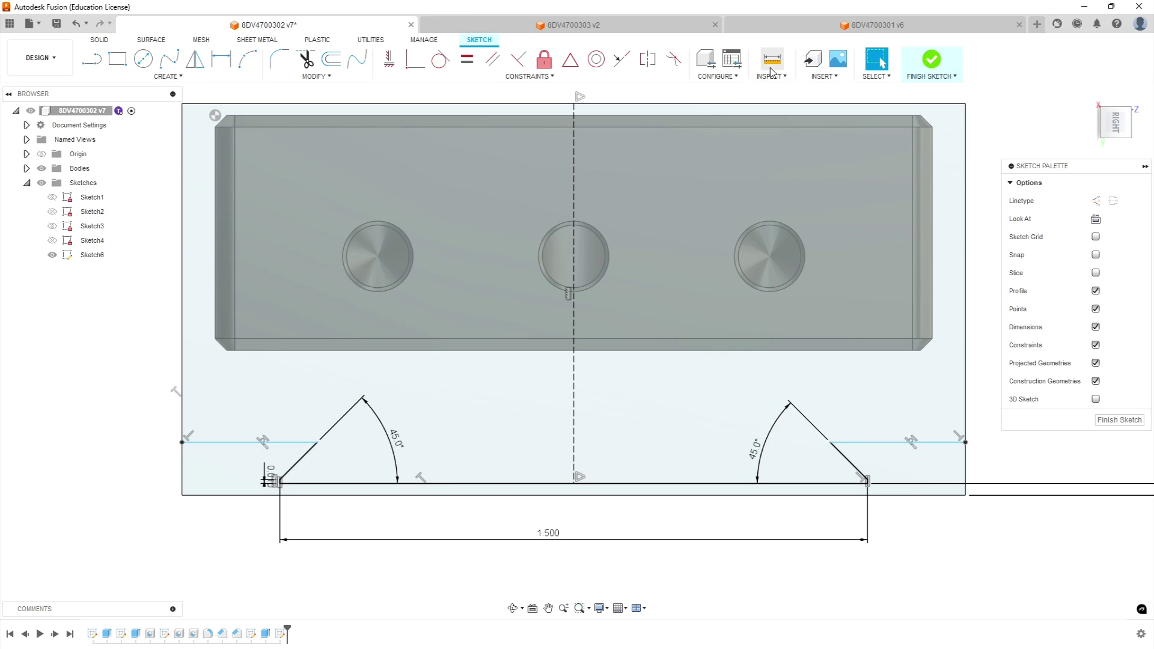
Measure the length of the left horizontal shoulder line
{"action": "left_click", "coordinate": [772, 61]}
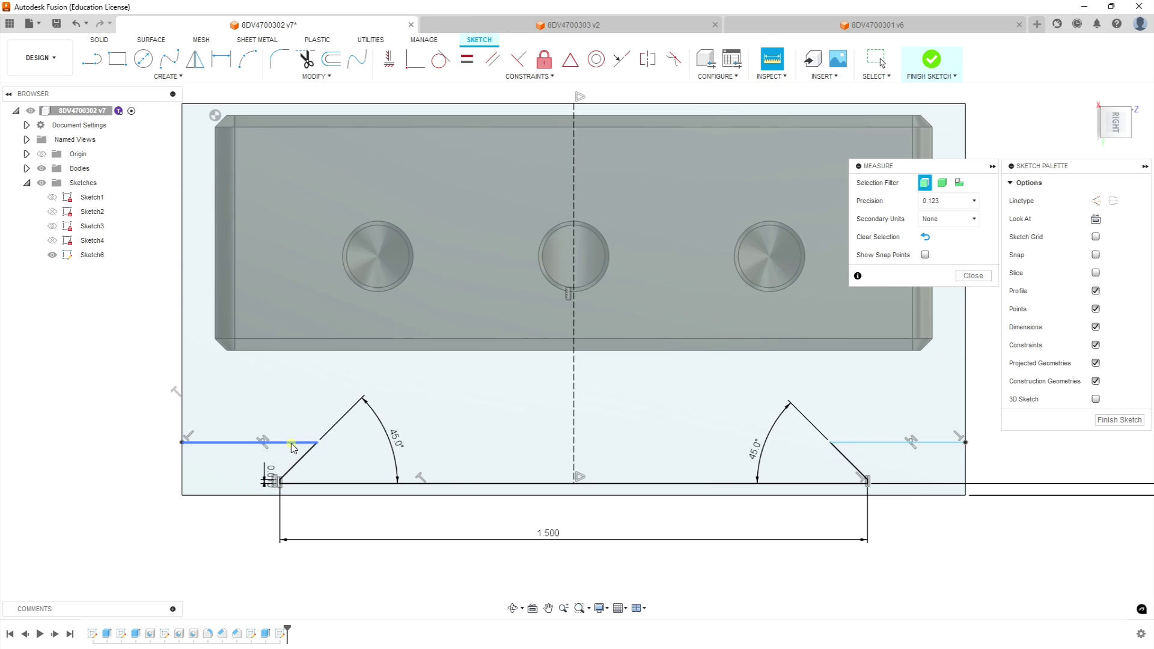
{"action": "left_click", "coordinate": [292, 443]}
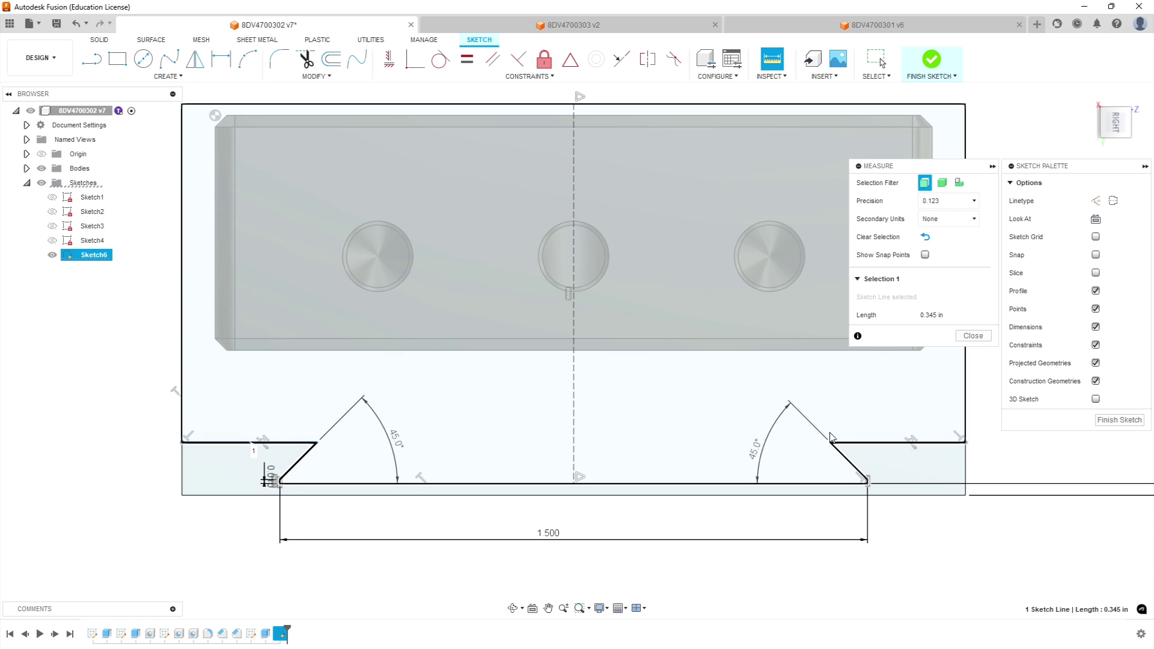
{"action": "key", "text": "Escape"}
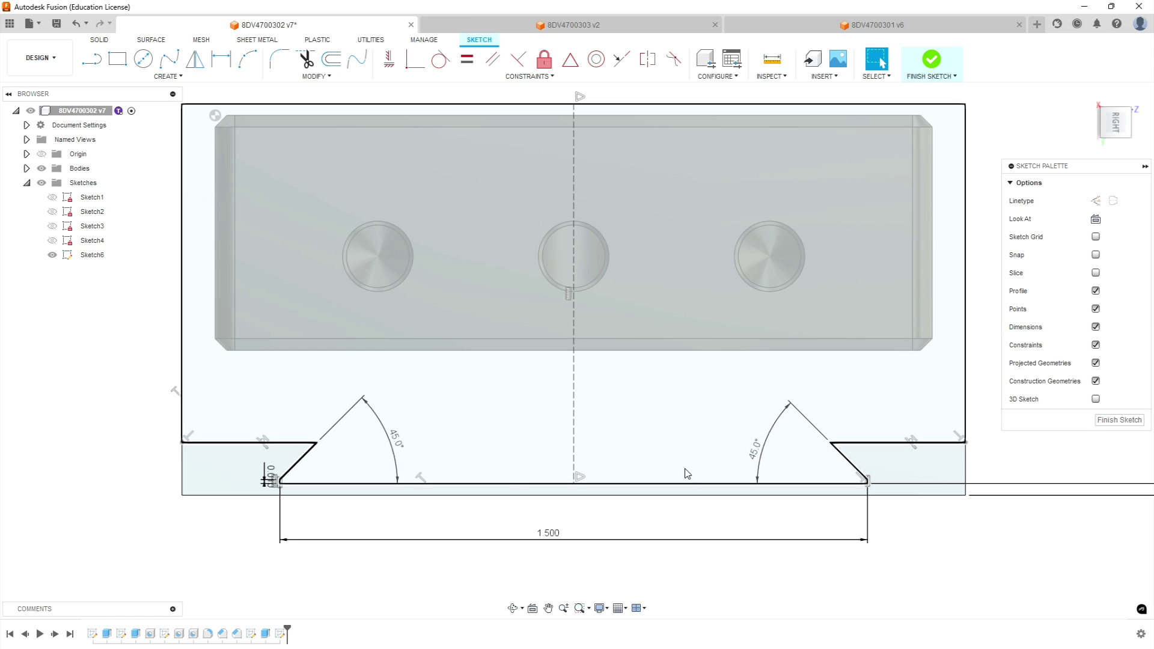
Dimension the height from the dovetail's bottom line to the left shoulder line as 0.08 in and finish the sketch
{"action": "scroll", "coordinate": [600, 469], "scroll_direction": "down", "scroll_amount": 4}
{"action": "scroll", "coordinate": [511, 457], "scroll_direction": "up", "scroll_amount": 6}
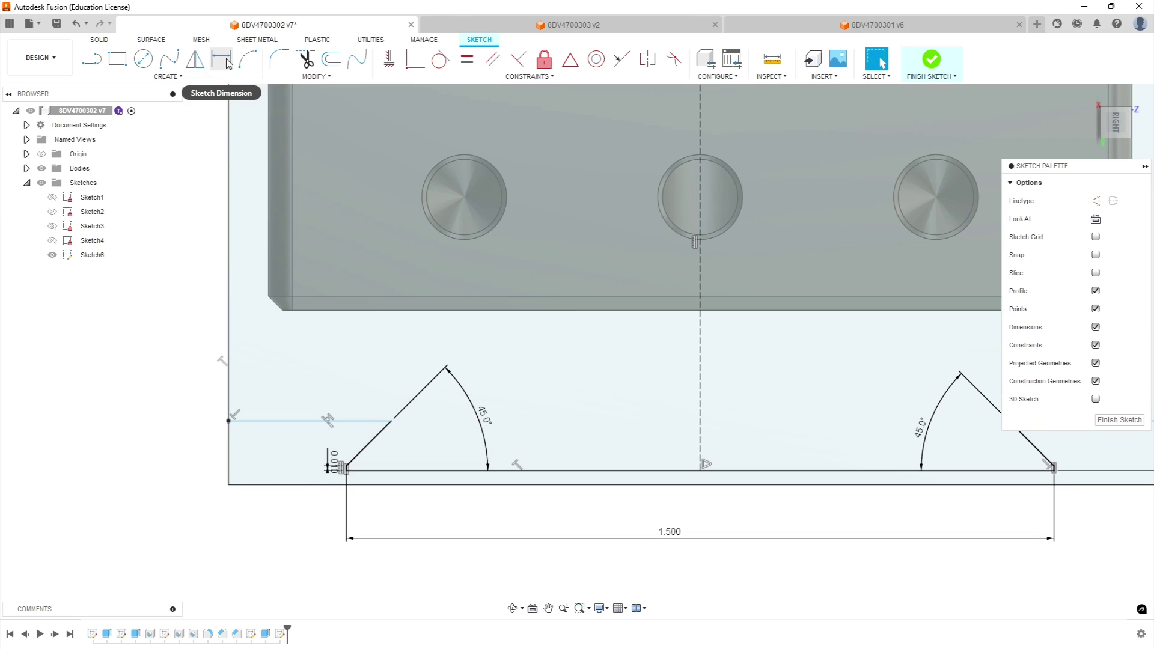
{"action": "left_click", "coordinate": [223, 58]}
{"action": "left_click", "coordinate": [304, 422]}
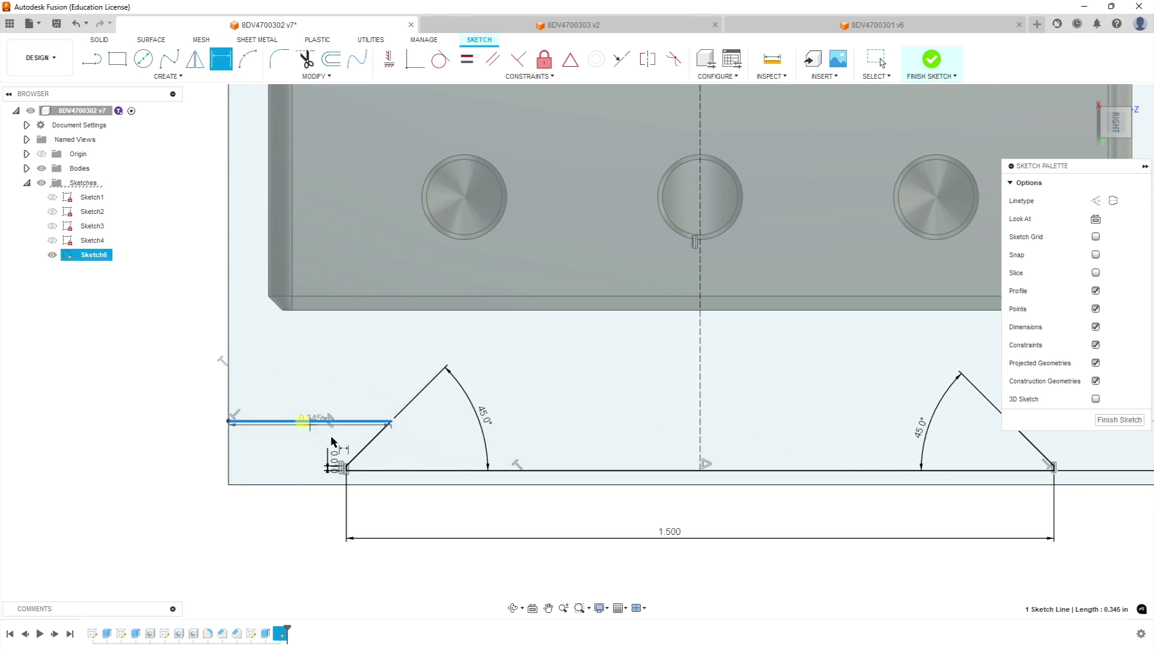
{"action": "left_click", "coordinate": [444, 472]}
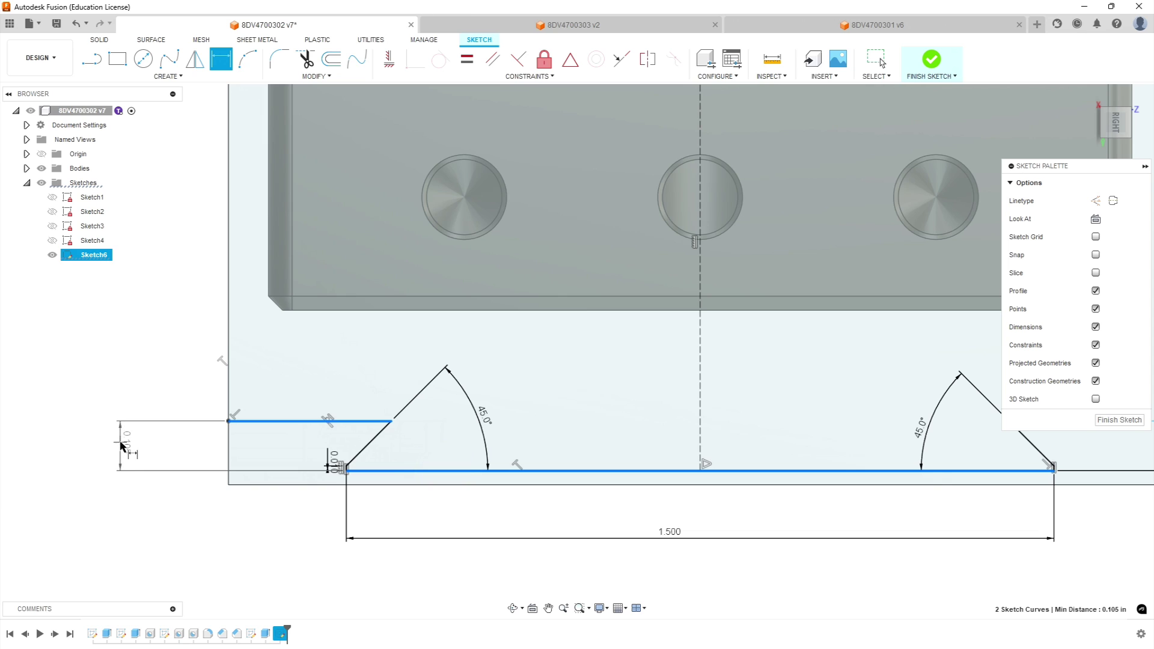
{"action": "left_click", "coordinate": [130, 445]}
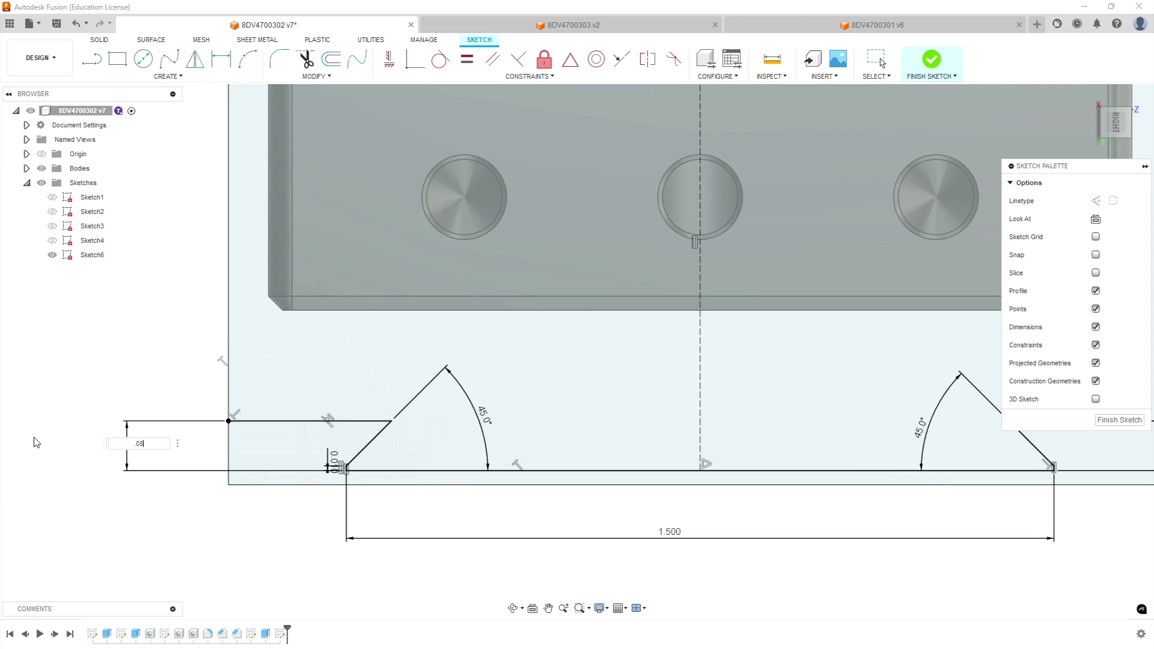
{"action": "key", "text": "Return"}
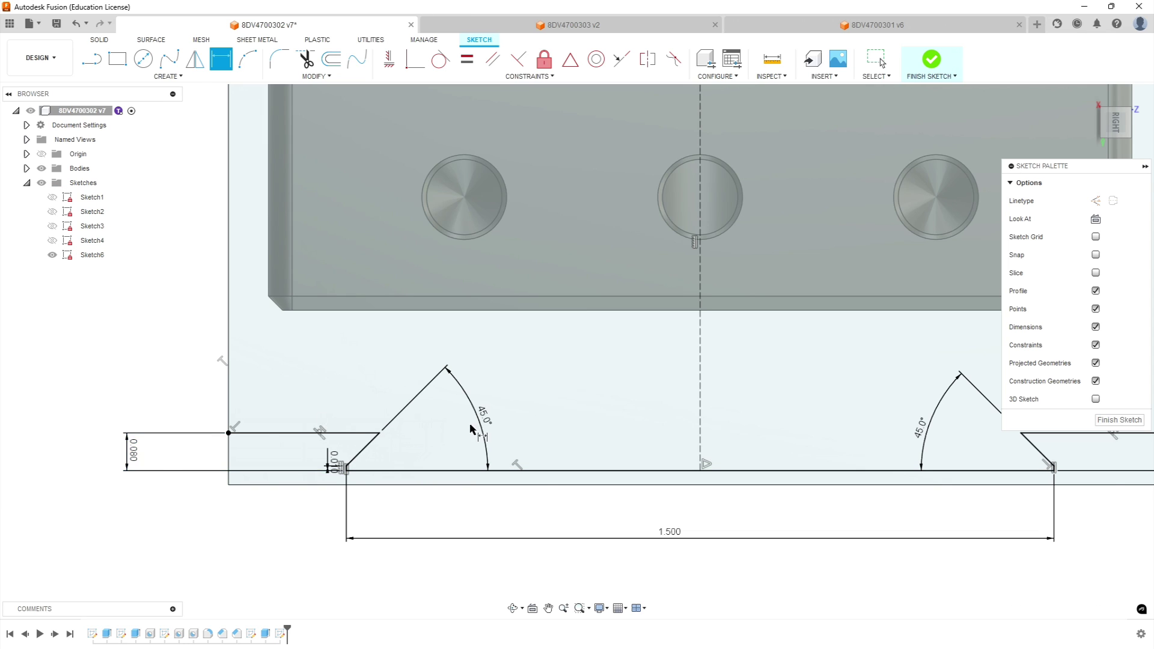
{"action": "scroll", "coordinate": [585, 466], "scroll_direction": "down", "scroll_amount": 4}
{"action": "scroll", "coordinate": [901, 441], "scroll_direction": "up", "scroll_amount": 2}
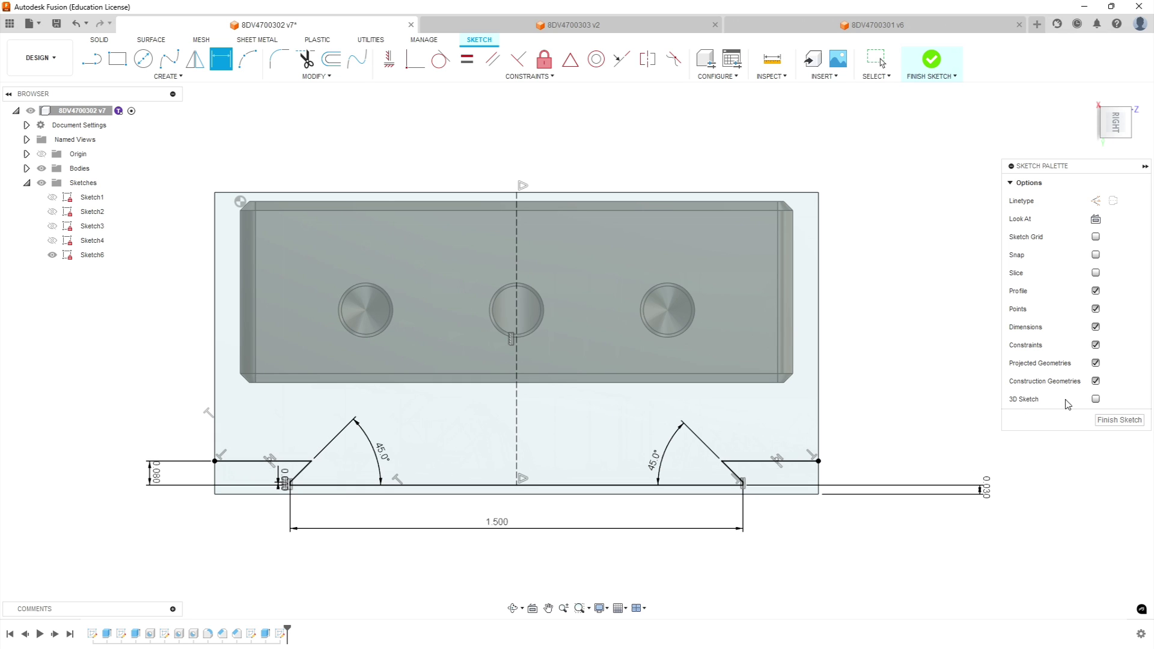
{"action": "left_click", "coordinate": [1119, 420]}
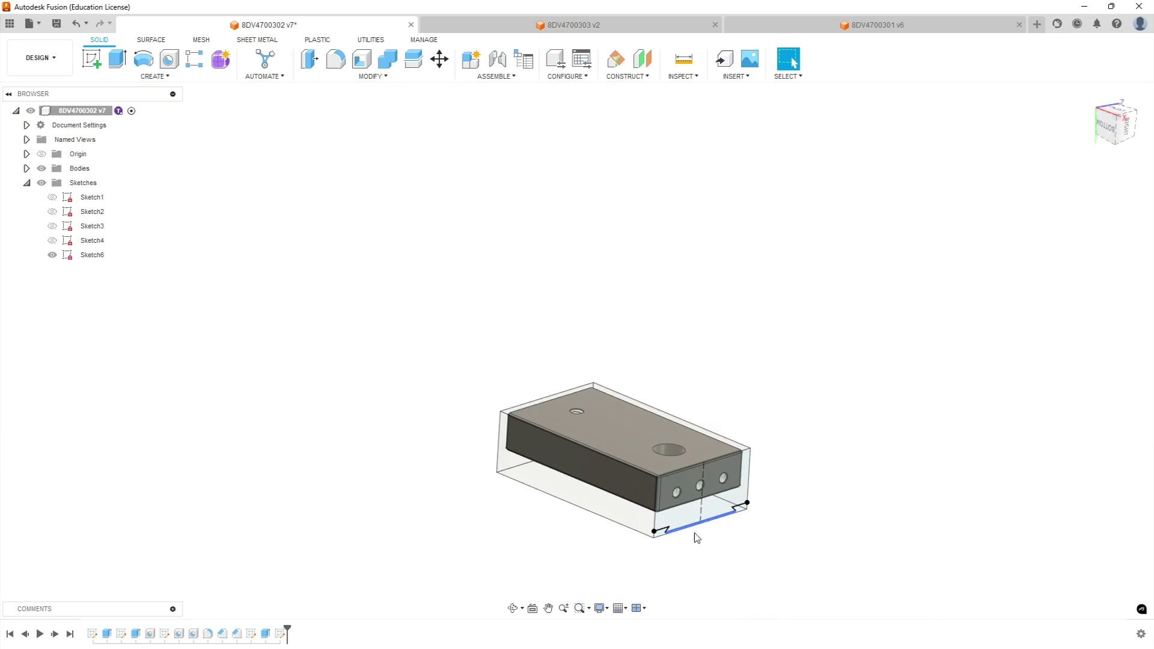
Extrude the profile below the dovetail outline as a cut with extent All, flipped to run through the stock body
{"action": "scroll", "coordinate": [736, 561], "scroll_direction": "up", "scroll_amount": 7}
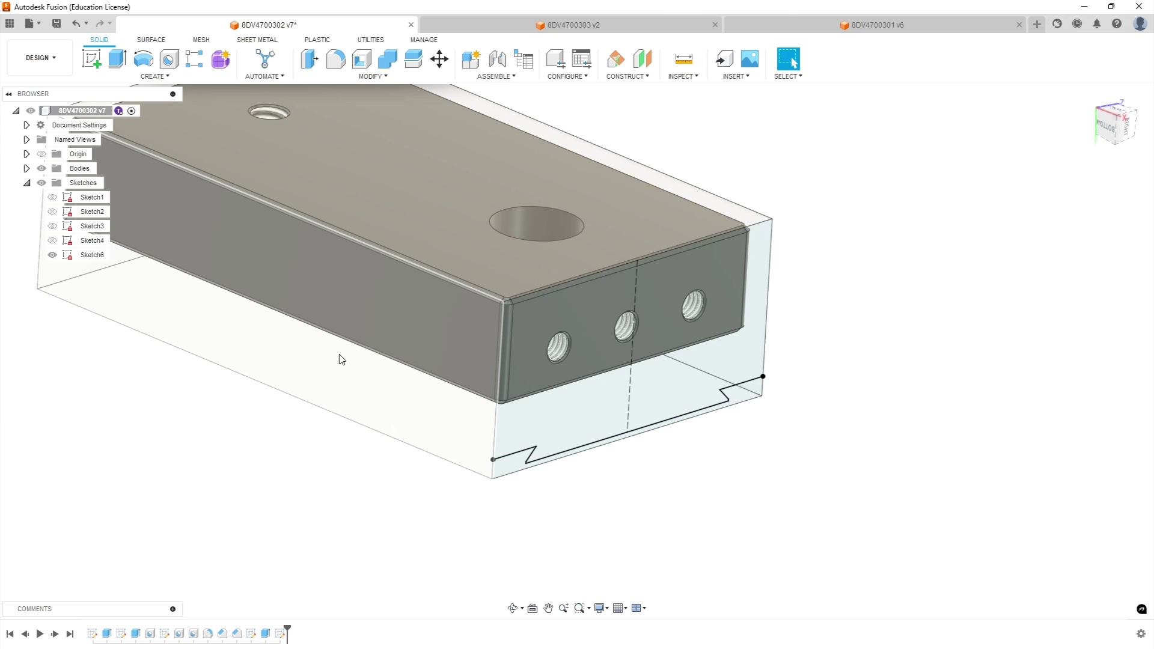
{"action": "left_click", "coordinate": [122, 69]}
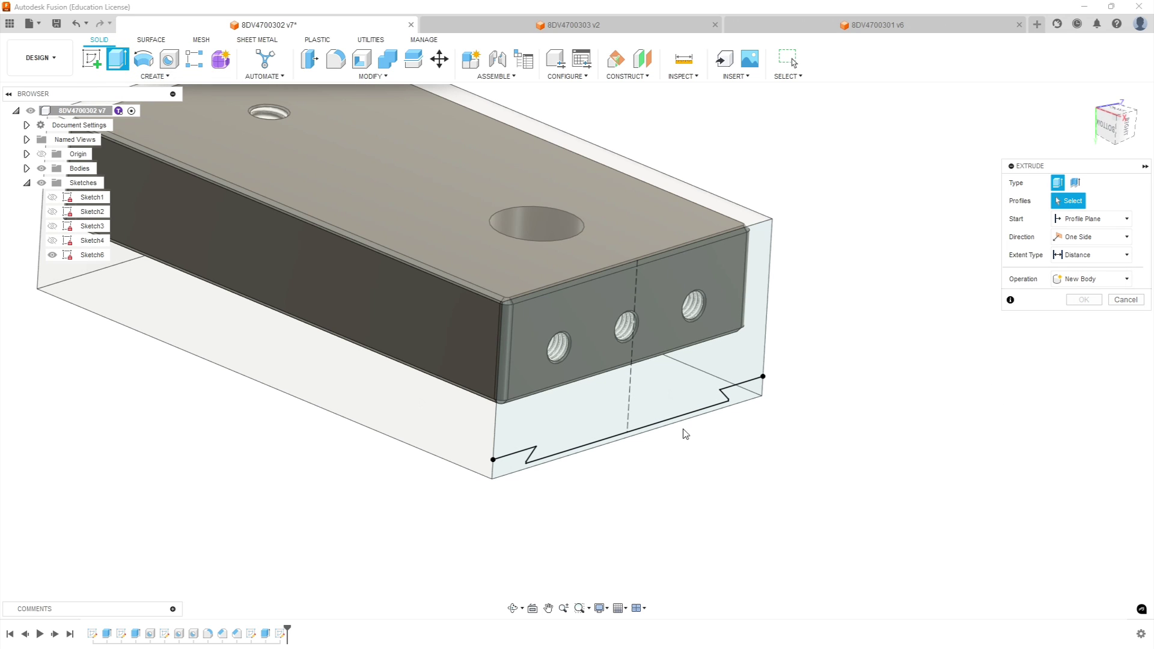
{"action": "left_click", "coordinate": [744, 394]}
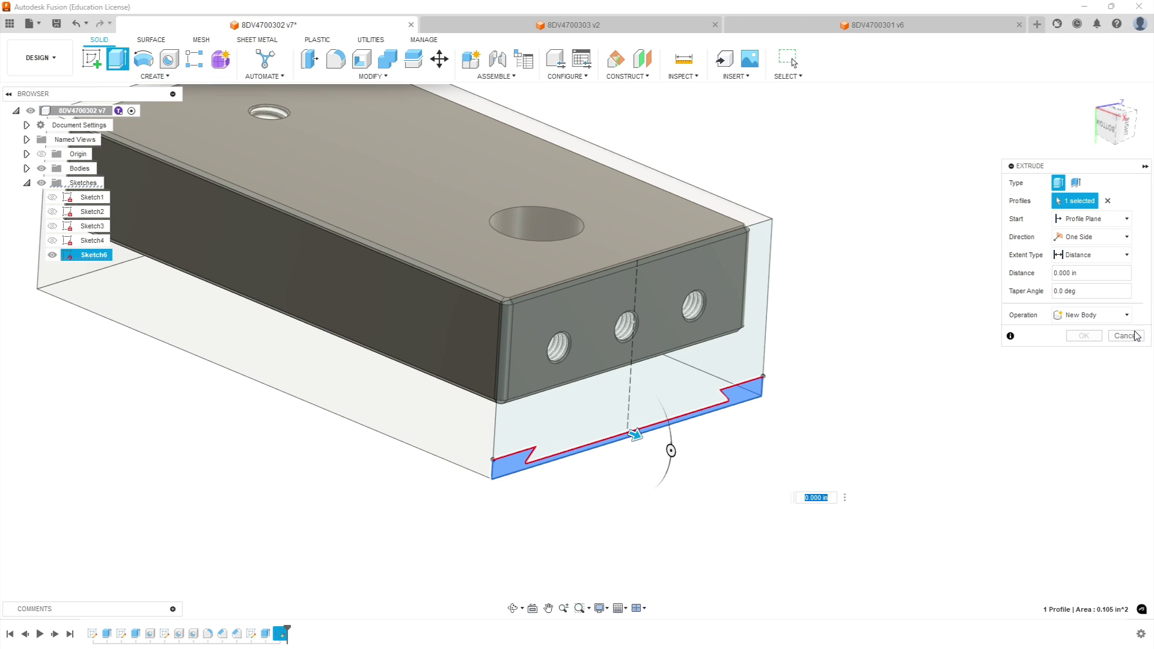
{"action": "left_click", "coordinate": [1099, 315]}
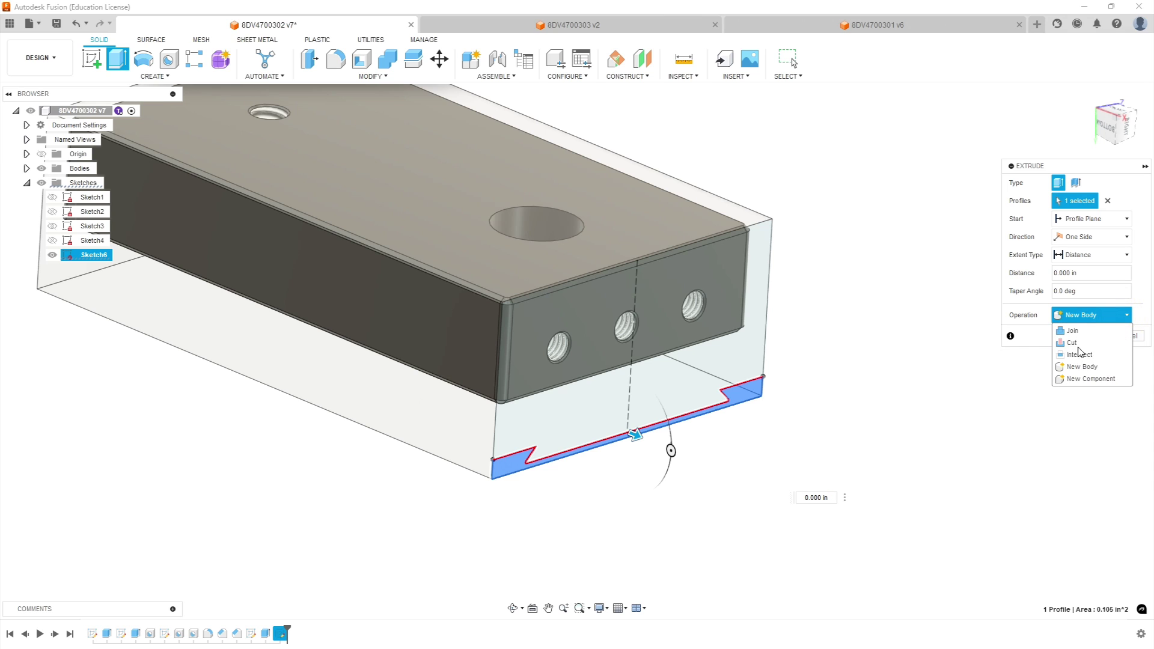
{"action": "left_click", "coordinate": [1077, 341]}
{"action": "left_click", "coordinate": [1114, 257]}
{"action": "left_click", "coordinate": [1066, 299]}
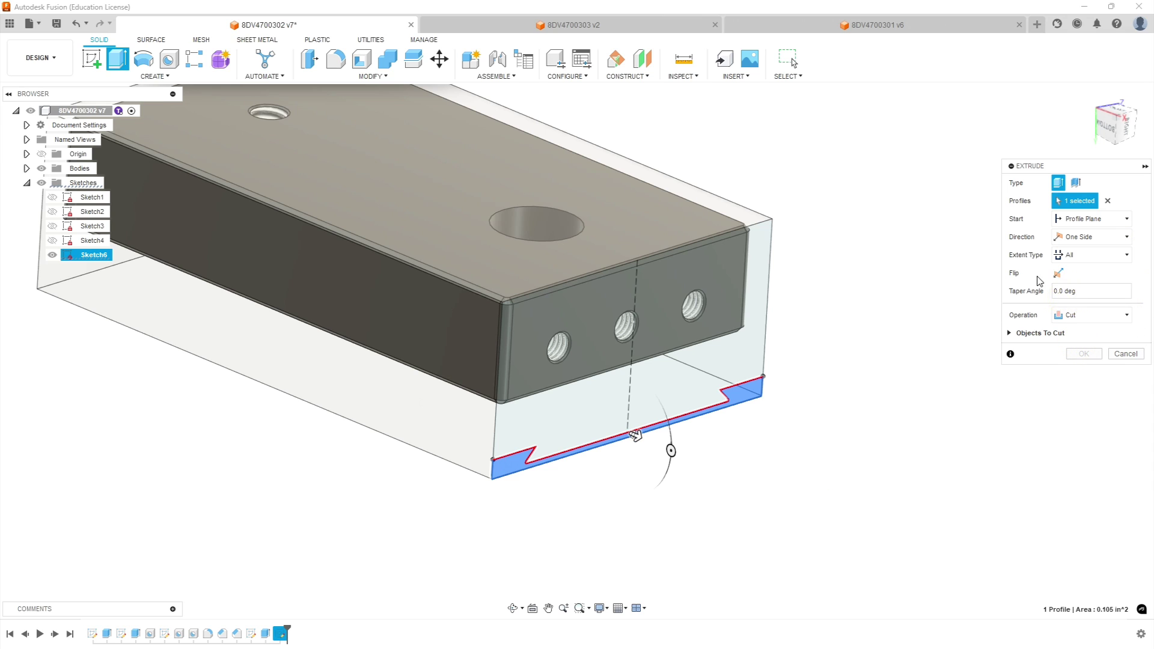
{"action": "left_click", "coordinate": [1057, 273]}
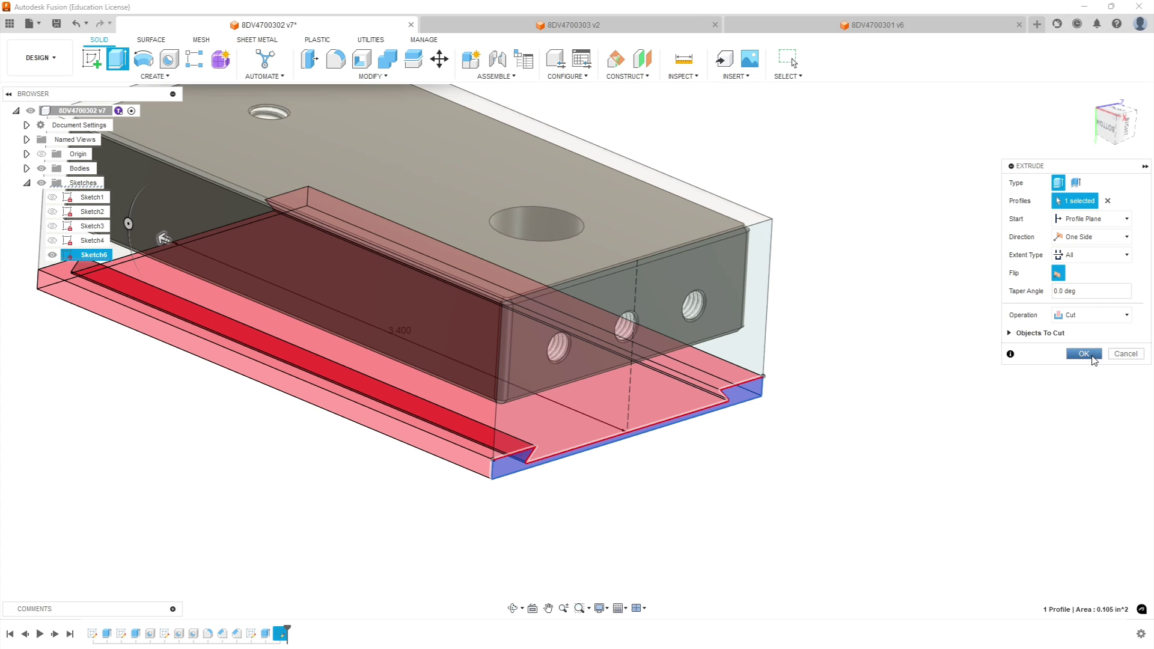
{"action": "left_click", "coordinate": [1091, 355]}
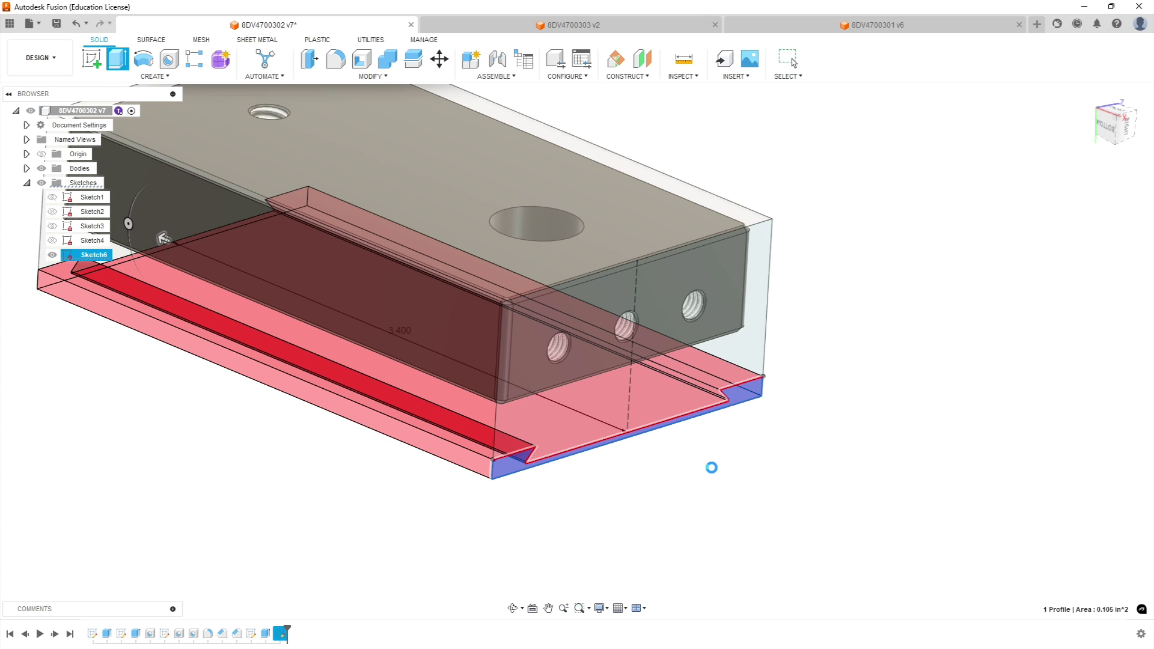
{"action": "middle_click_drag", "start_coordinate": [730, 476], "coordinate": [692, 461], "text": "shift"}
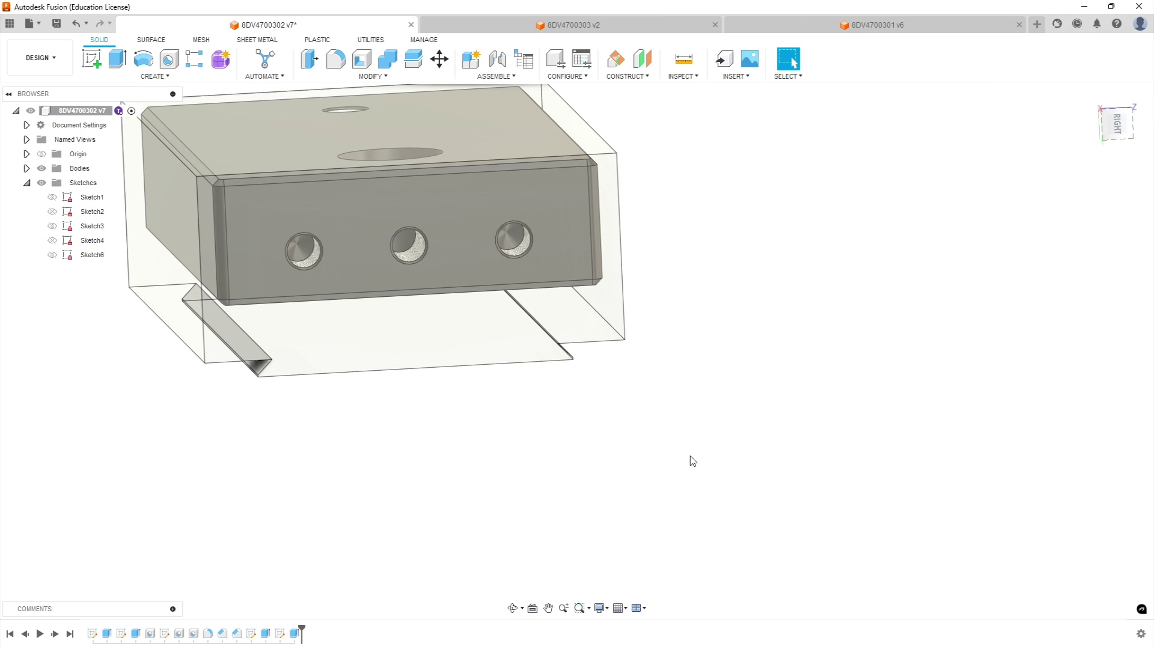
{"action": "scroll", "coordinate": [577, 458], "scroll_direction": "down", "scroll_amount": 3}
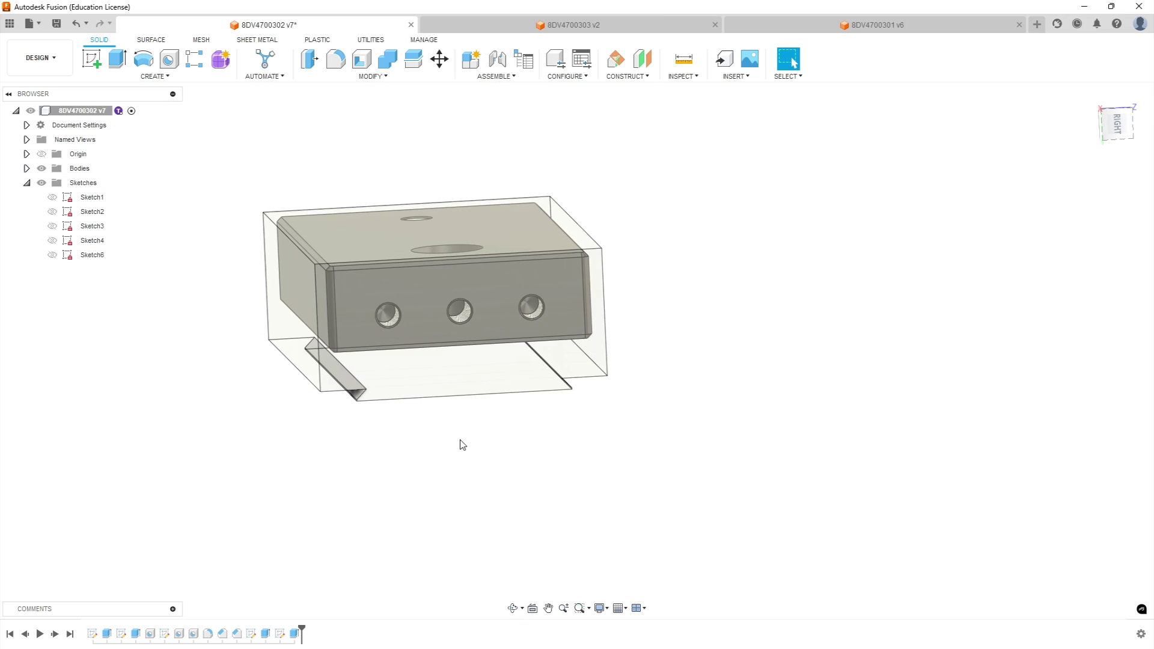
{"action": "left_click_drag", "start_coordinate": [330, 383], "coordinate": [355, 406], "text": "shift"}
{"action": "scroll", "coordinate": [399, 450], "scroll_direction": "down", "scroll_amount": 2}
{"action": "scroll", "coordinate": [275, 416], "scroll_direction": "up", "scroll_amount": 3}
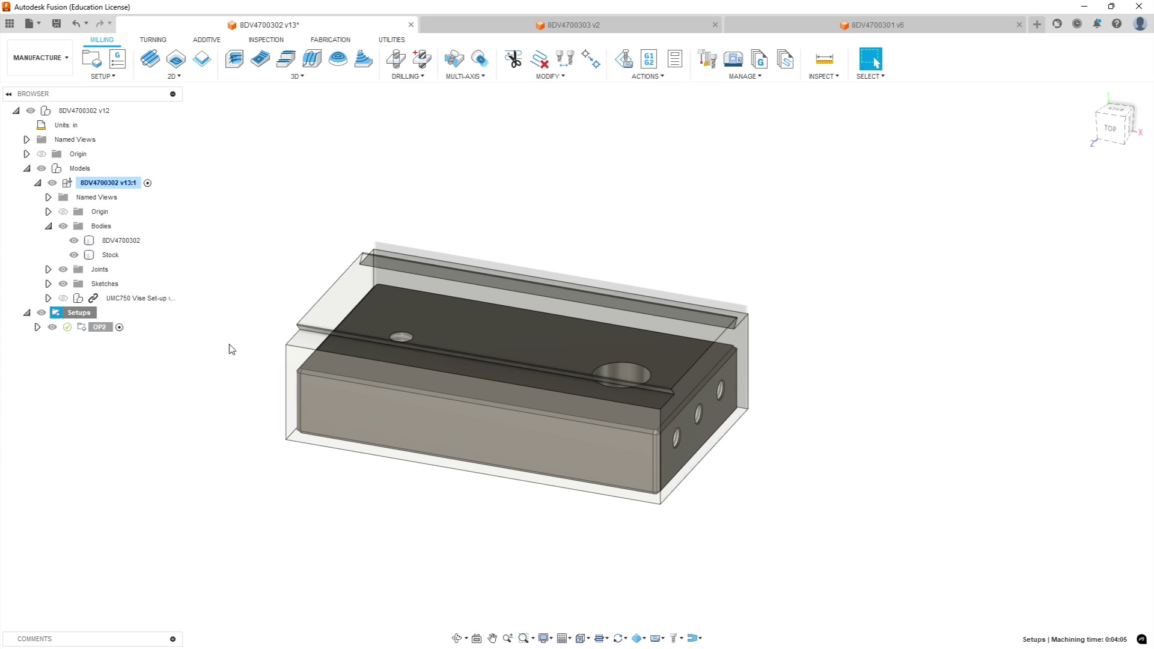
Create a new milling setup and use the Stock body as its model
{"action": "mouse_move", "coordinate": [252, 315]}
{"action": "middle_mouse_down", "text": "shift"}
{"action": "mouse_move", "coordinate": [237, 294]}
{"action": "mouse_move", "coordinate": [172, 288]}
{"action": "mouse_move", "coordinate": [208, 314]}
{"action": "mouse_move", "coordinate": [218, 289]}
{"action": "mouse_move", "coordinate": [250, 303]}
{"action": "mouse_move", "coordinate": [252, 319]}
{"action": "mouse_move", "coordinate": [235, 326]}
{"action": "middle_mouse_up", "text": "shift"}
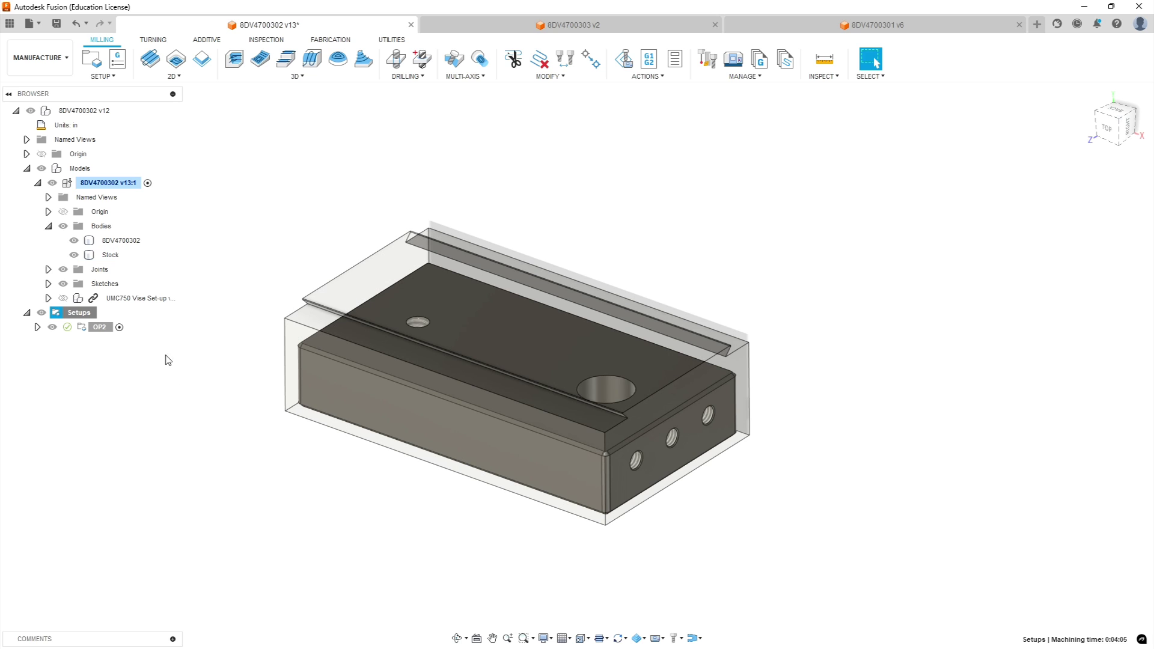
{"action": "right_click", "coordinate": [86, 315]}
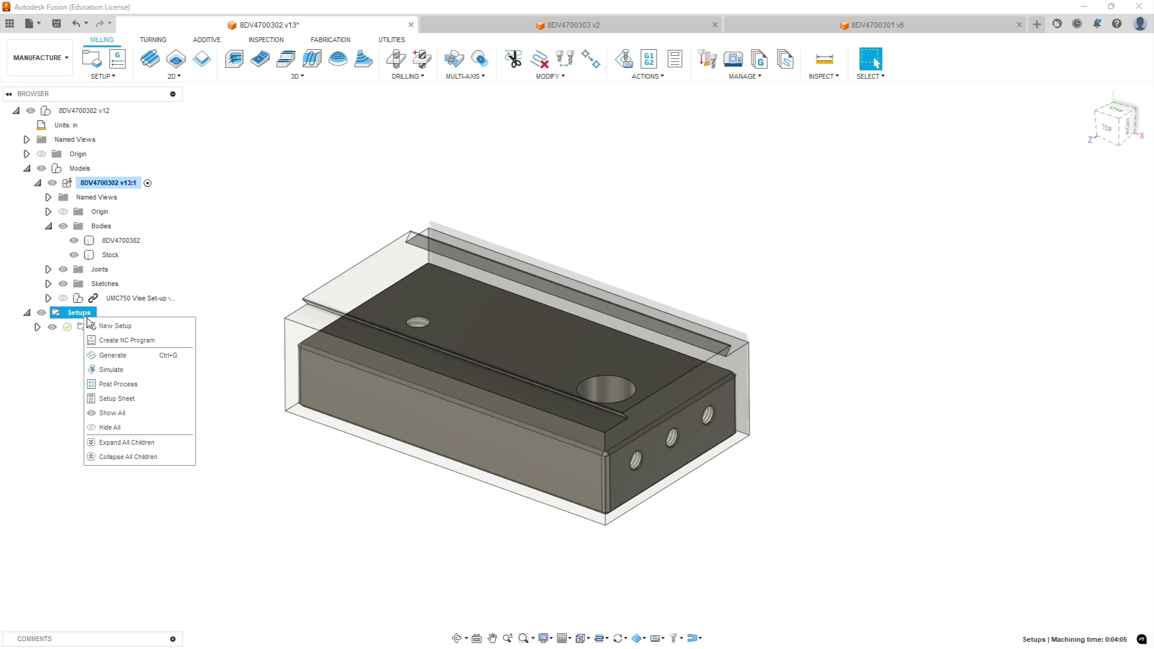
{"action": "left_click", "coordinate": [118, 325]}
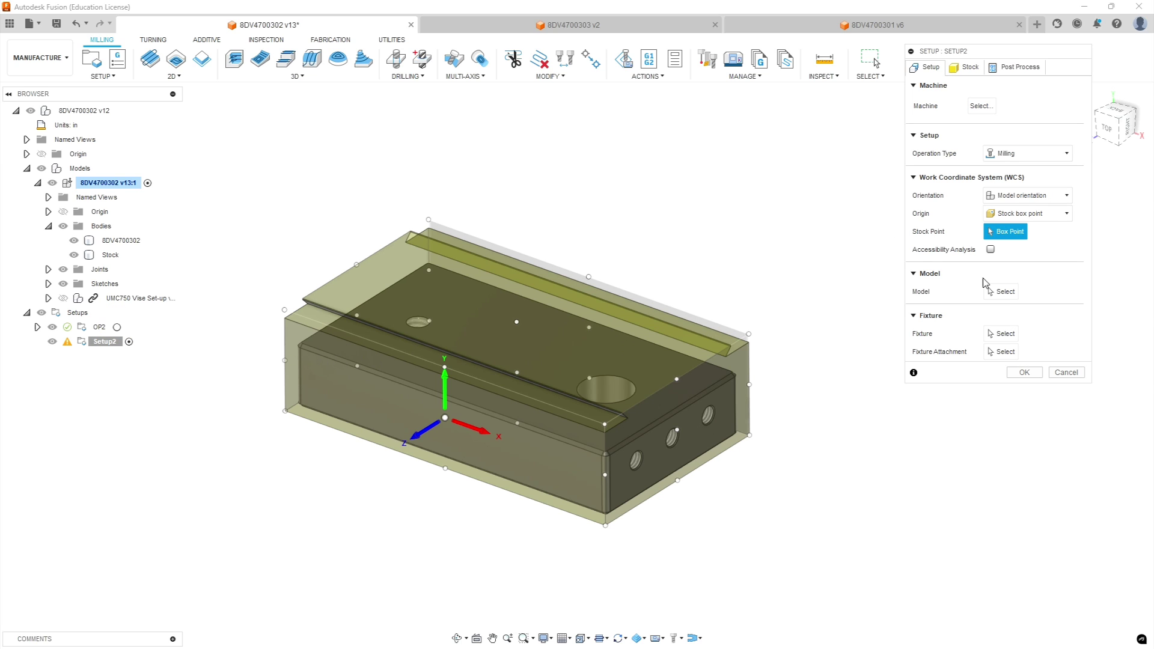
{"action": "left_click", "coordinate": [1002, 293]}
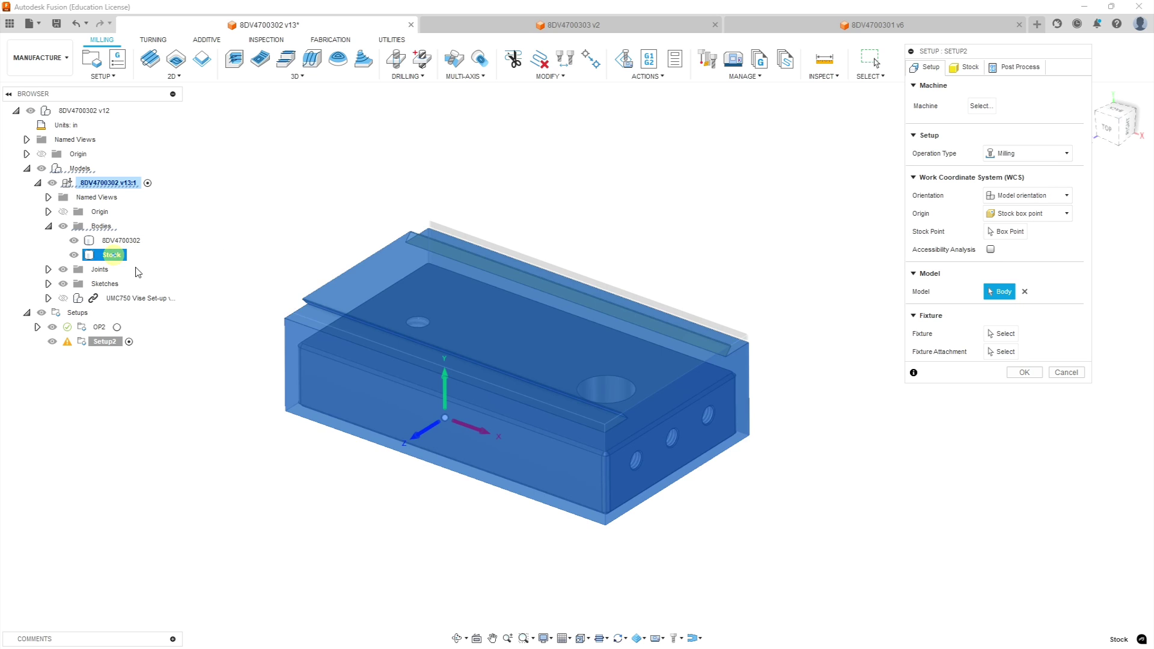
{"action": "left_click", "coordinate": [114, 255]}
Define the setup's stock as a relative size box with the offset mode Add stock to all sides
{"action": "left_click", "coordinate": [967, 67]}
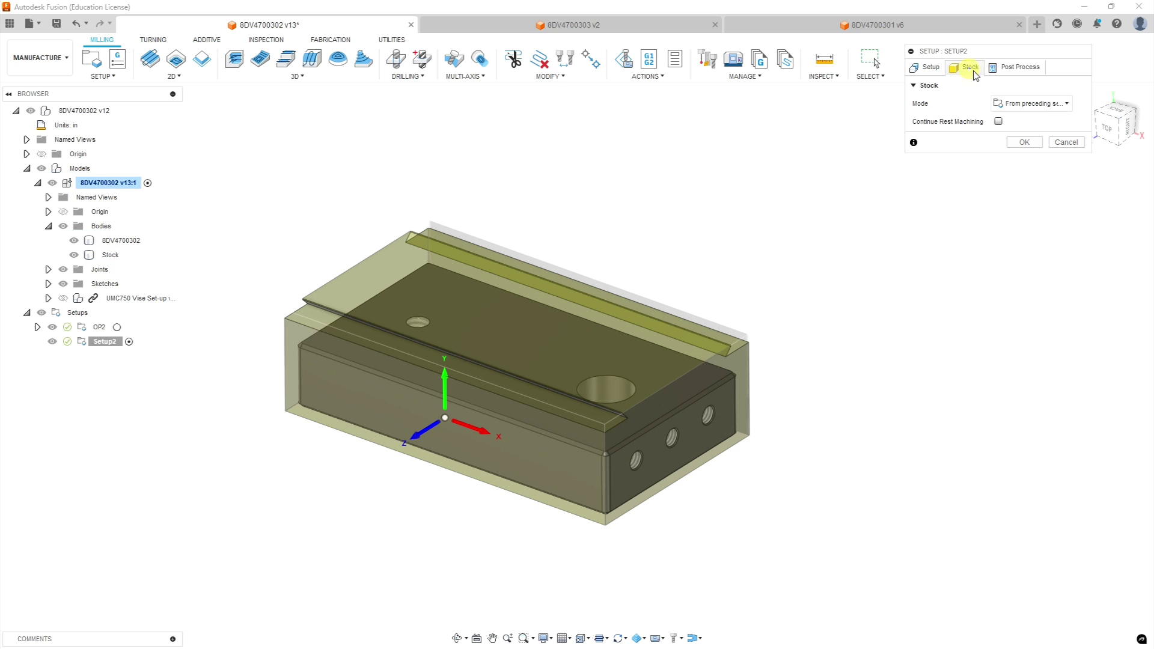
{"action": "left_click", "coordinate": [1069, 104]}
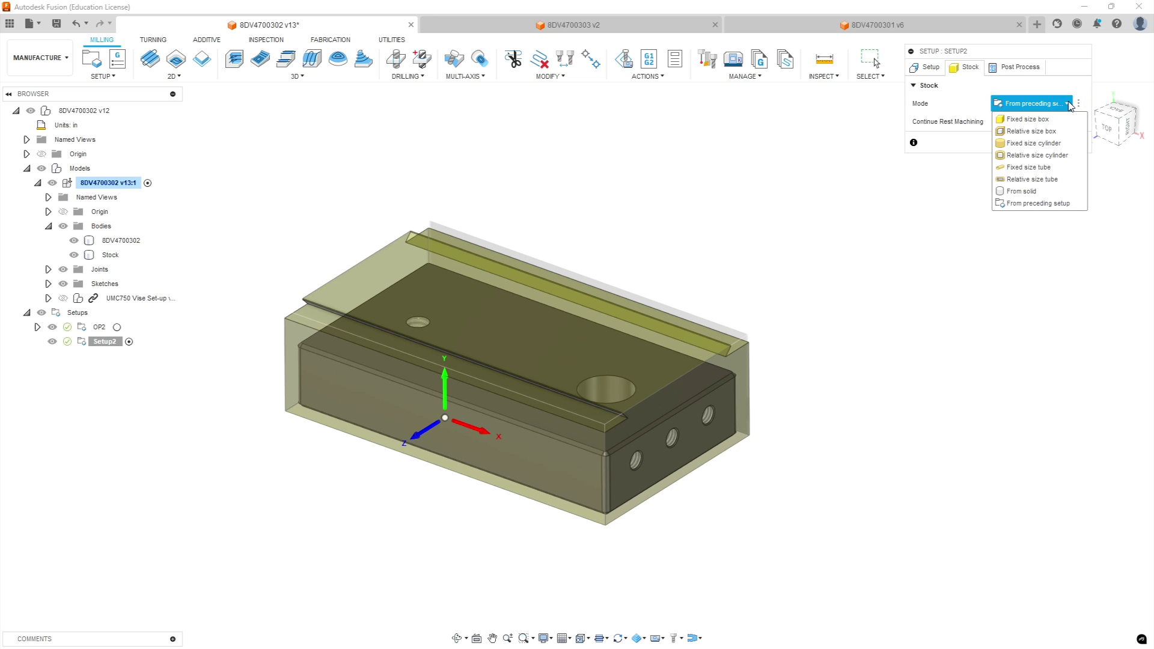
{"action": "left_click", "coordinate": [1031, 131]}
{"action": "left_click", "coordinate": [1066, 121]}
{"action": "left_click", "coordinate": [1022, 156]}
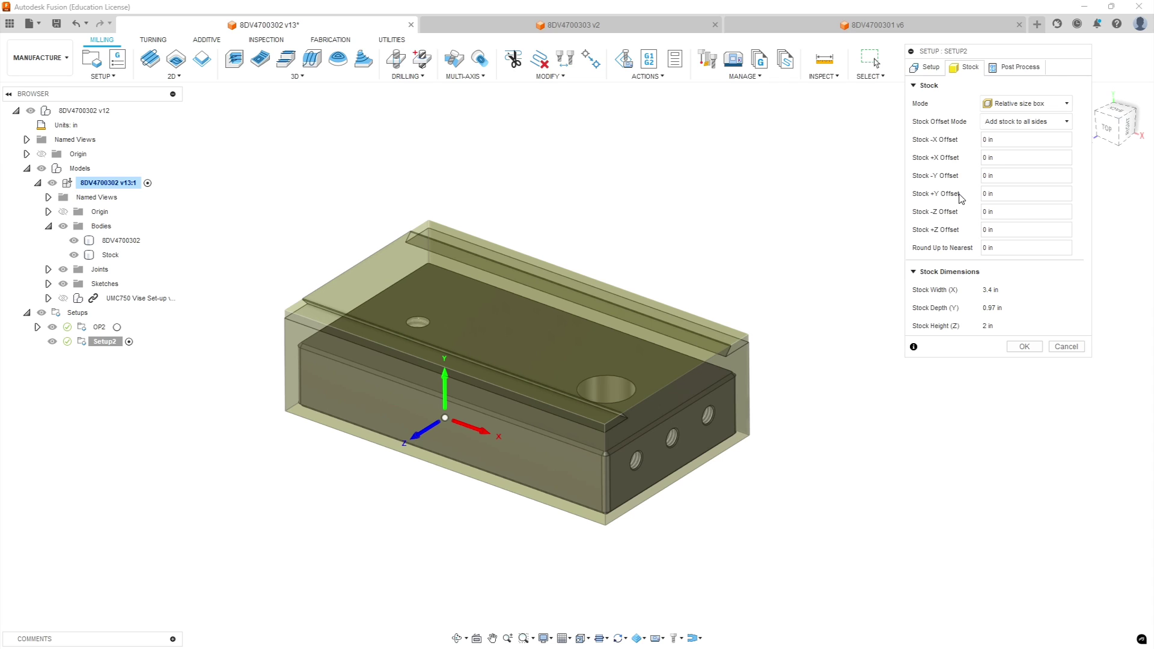
Set the Stock +Z Offset to 0.03 in and check the stock box around the part
{"action": "left_click", "coordinate": [990, 229]}
{"action": "type", "text": ".03"}
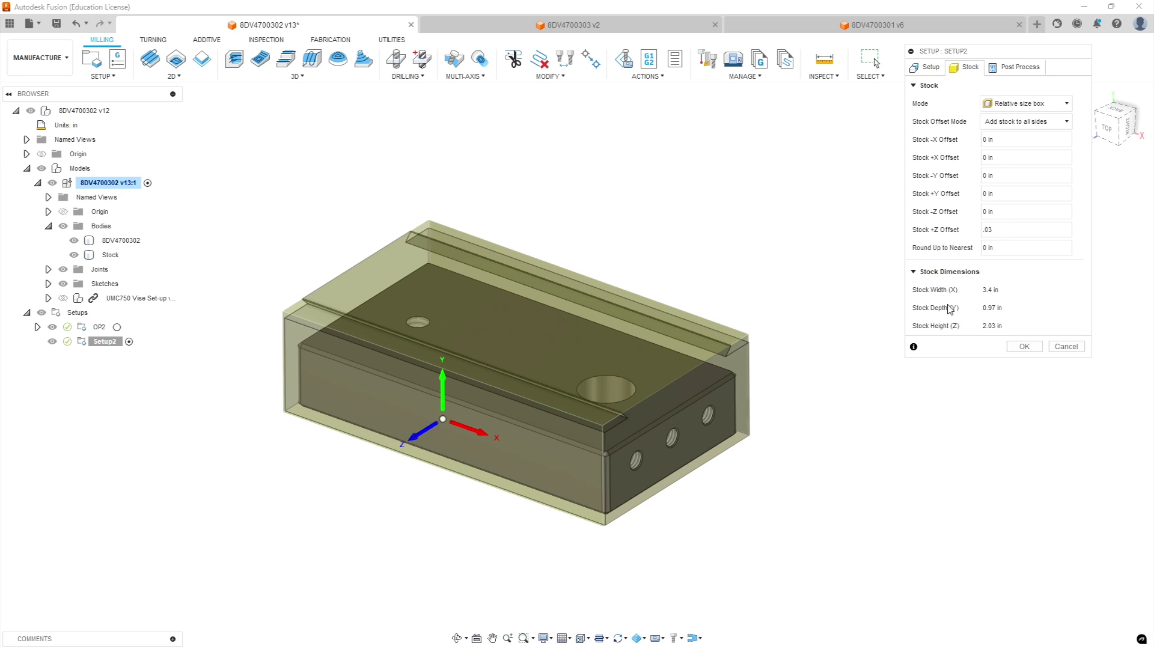
{"action": "left_click", "coordinate": [1022, 211]}
{"action": "middle_click_drag", "start_coordinate": [697, 366], "coordinate": [686, 379], "text": "shift"}
{"action": "scroll", "coordinate": [689, 377], "scroll_direction": "down", "scroll_amount": 2}
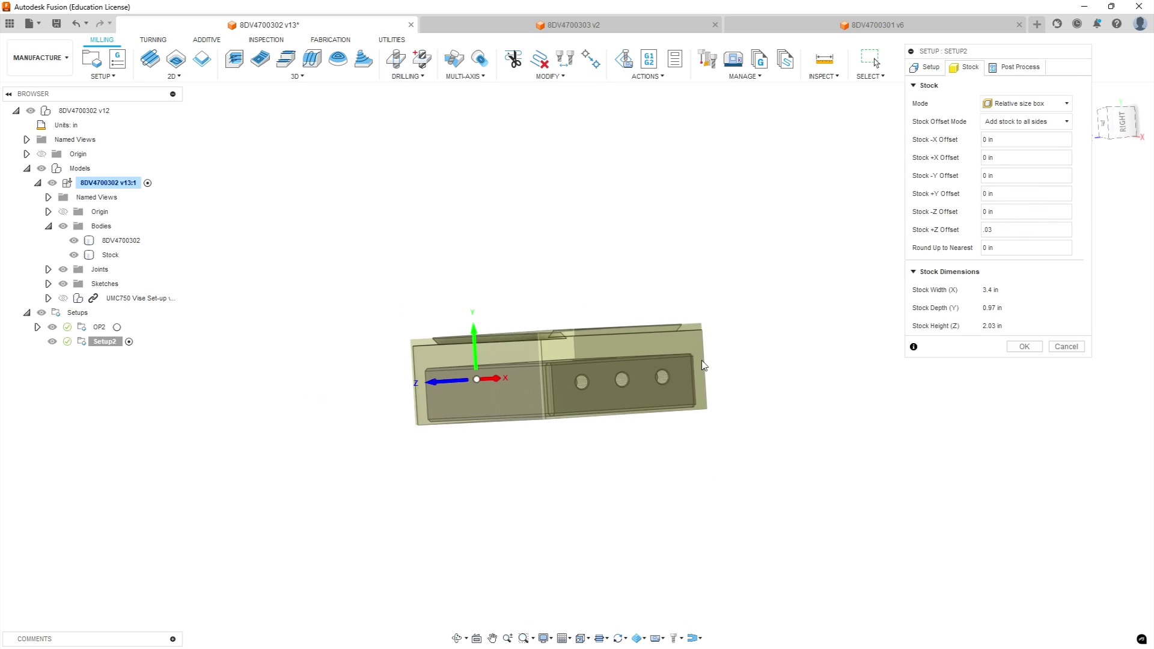
{"action": "scroll", "coordinate": [692, 372], "scroll_direction": "up", "scroll_amount": 5}
{"action": "middle_click_drag", "start_coordinate": [721, 344], "coordinate": [742, 362], "text": "shift"}
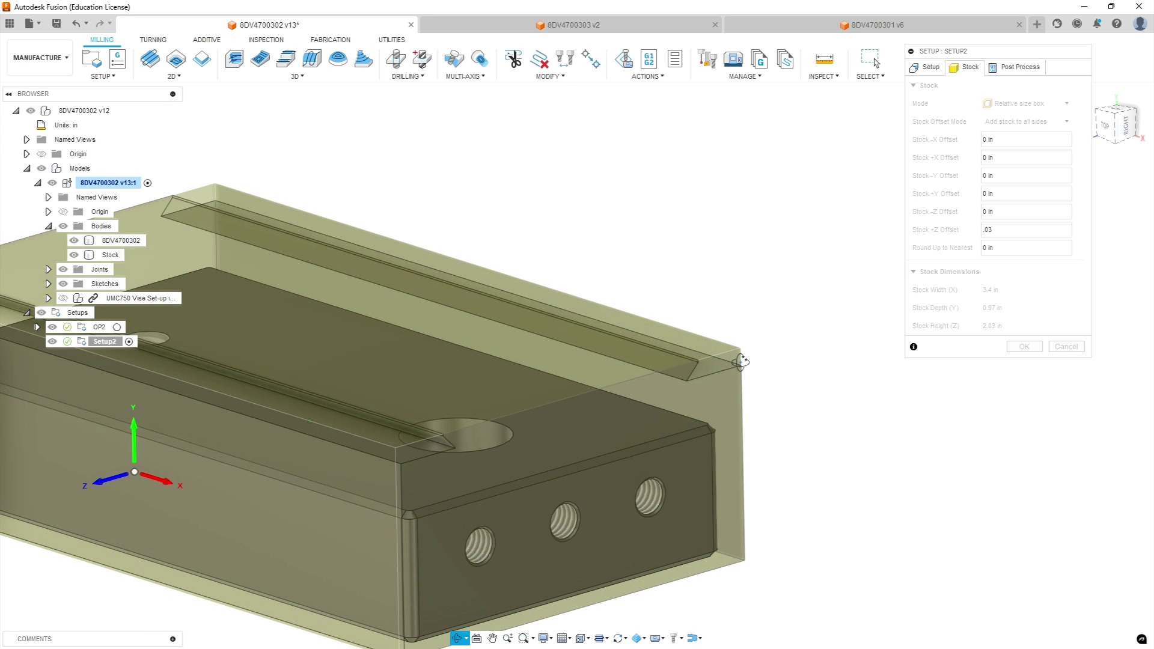
{"action": "scroll", "coordinate": [725, 376], "scroll_direction": "down", "scroll_amount": 4}
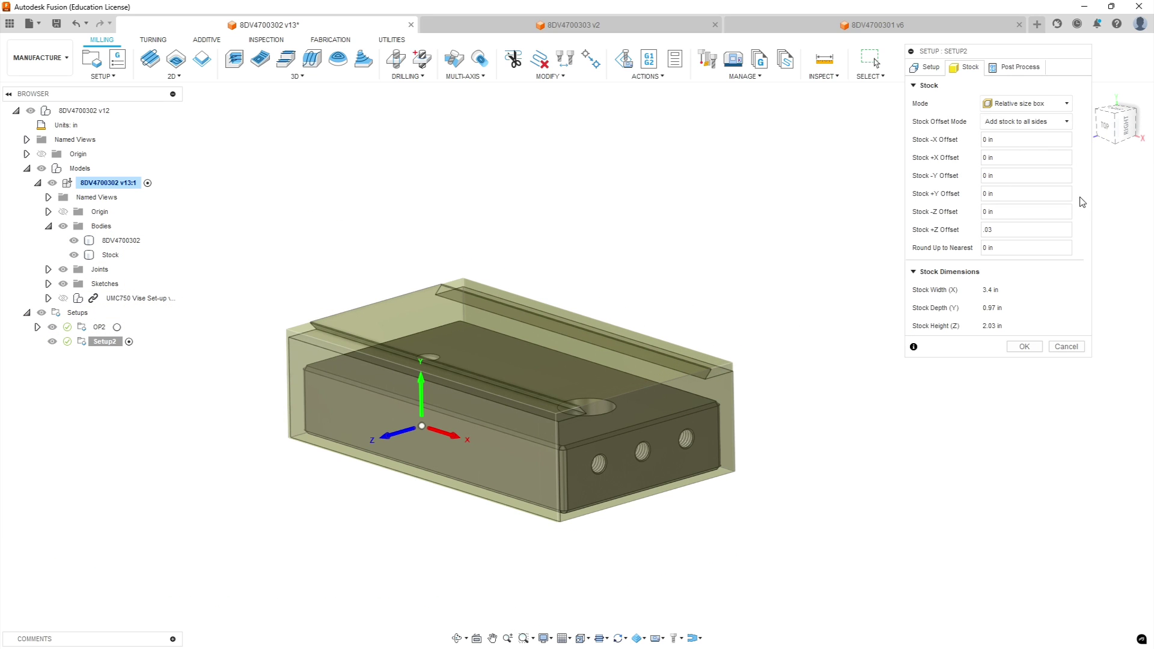
Orient the WCS by Z axis/plane & X axis, using the dovetail's top face for Z and a flipped edge for X
{"action": "left_click", "coordinate": [920, 68]}
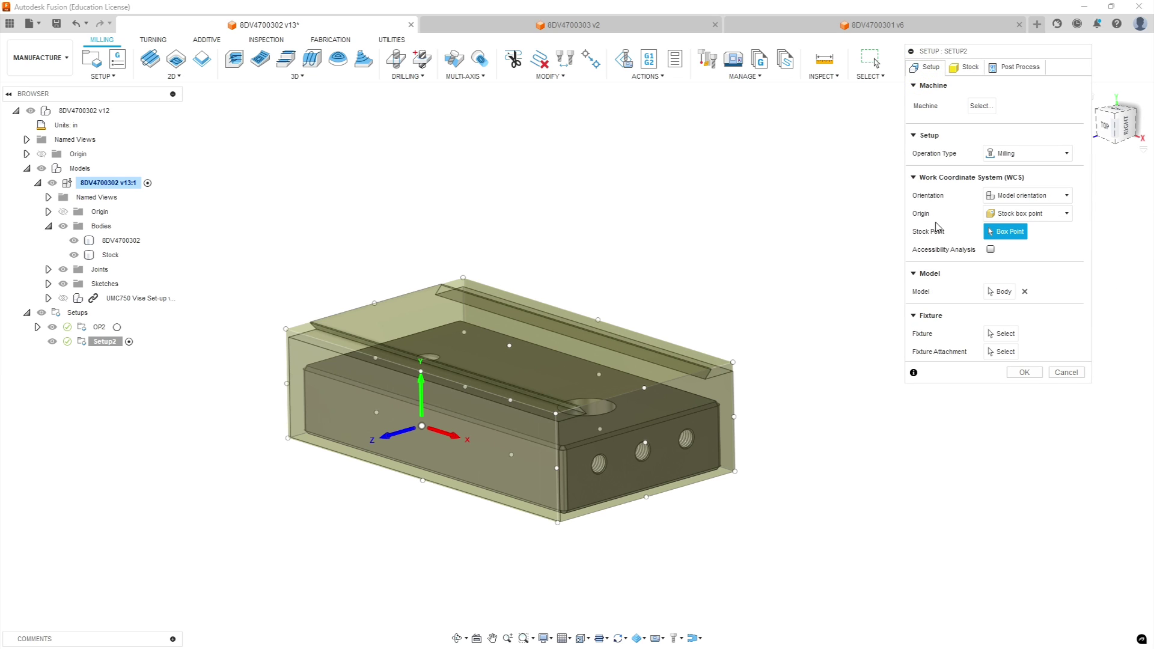
{"action": "left_click", "coordinate": [1051, 197]}
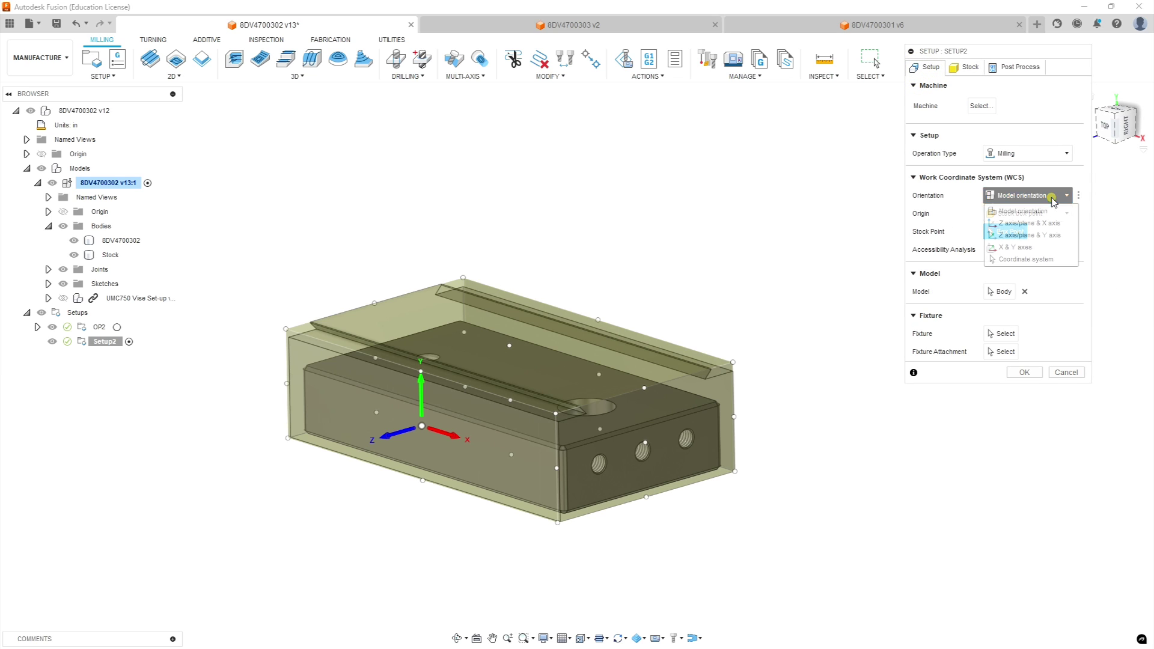
{"action": "left_click", "coordinate": [1035, 223]}
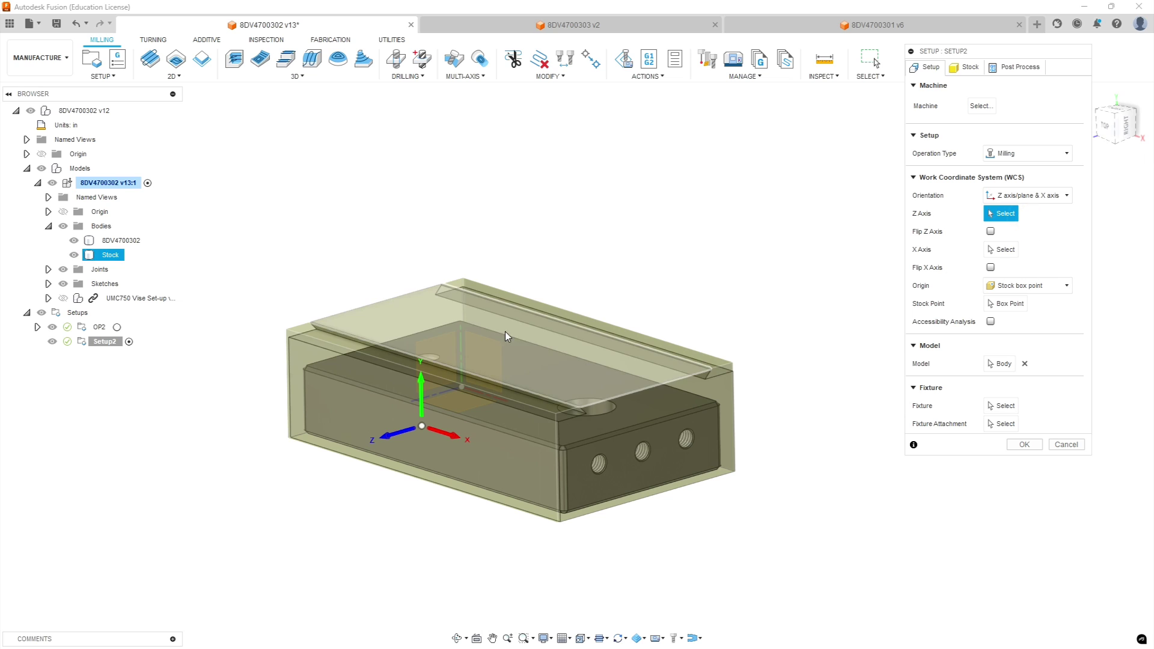
{"action": "left_click", "coordinate": [500, 350]}
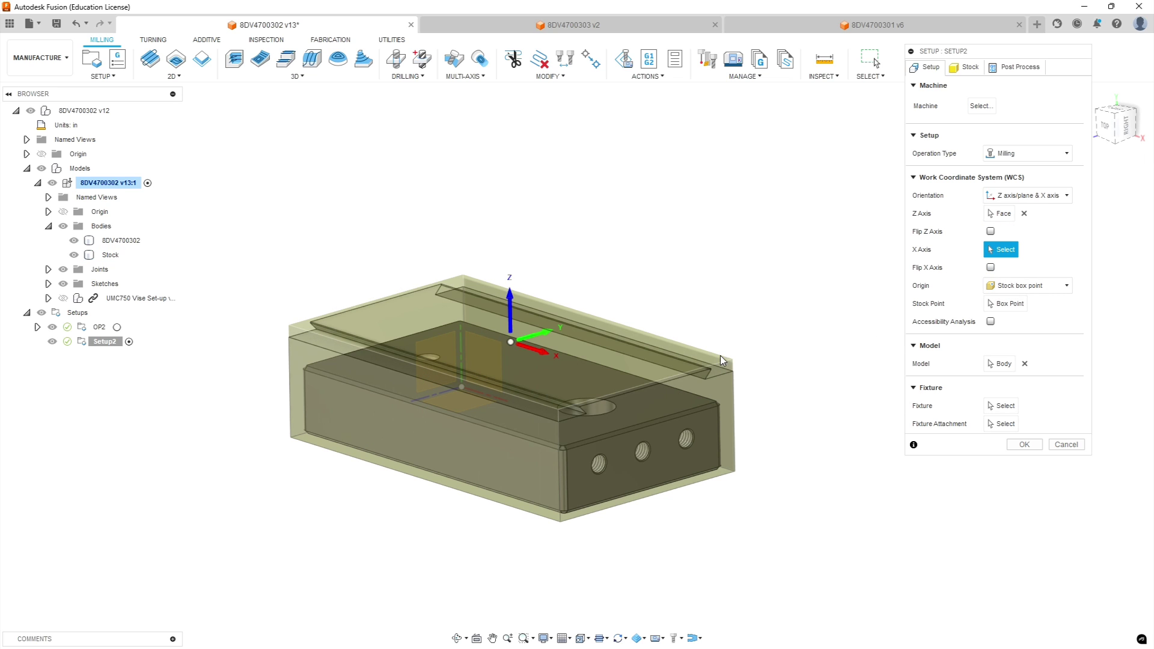
{"action": "left_click", "coordinate": [463, 382]}
{"action": "left_click", "coordinate": [990, 266]}
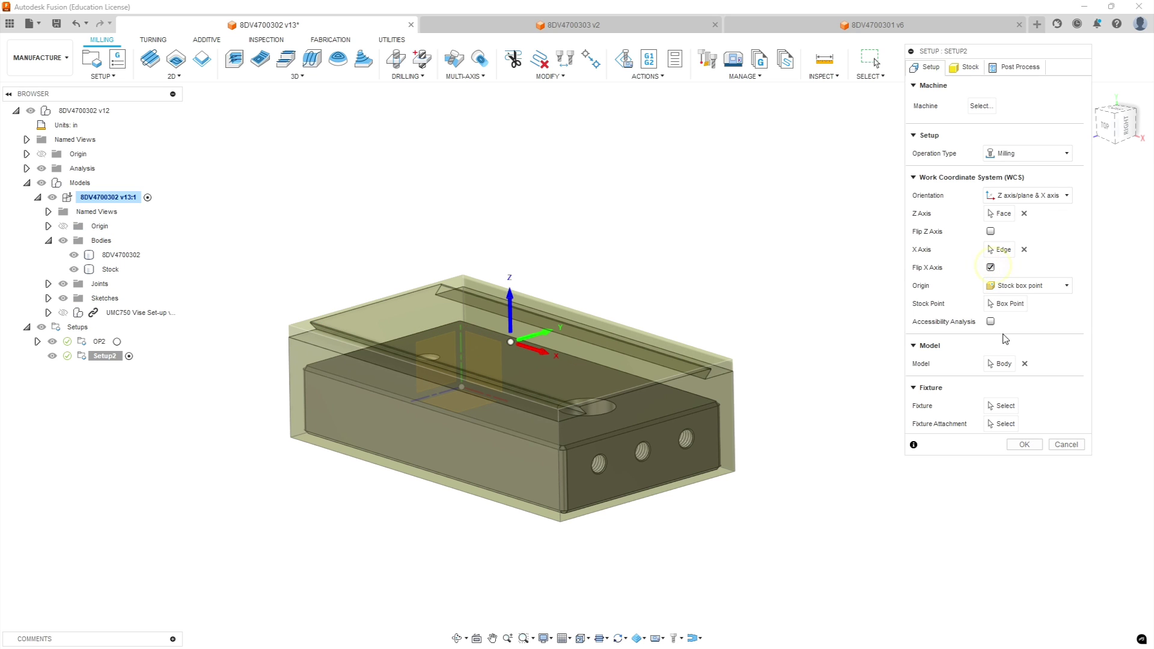
{"action": "middle_click_drag", "start_coordinate": [711, 310], "coordinate": [757, 313], "text": "shift"}
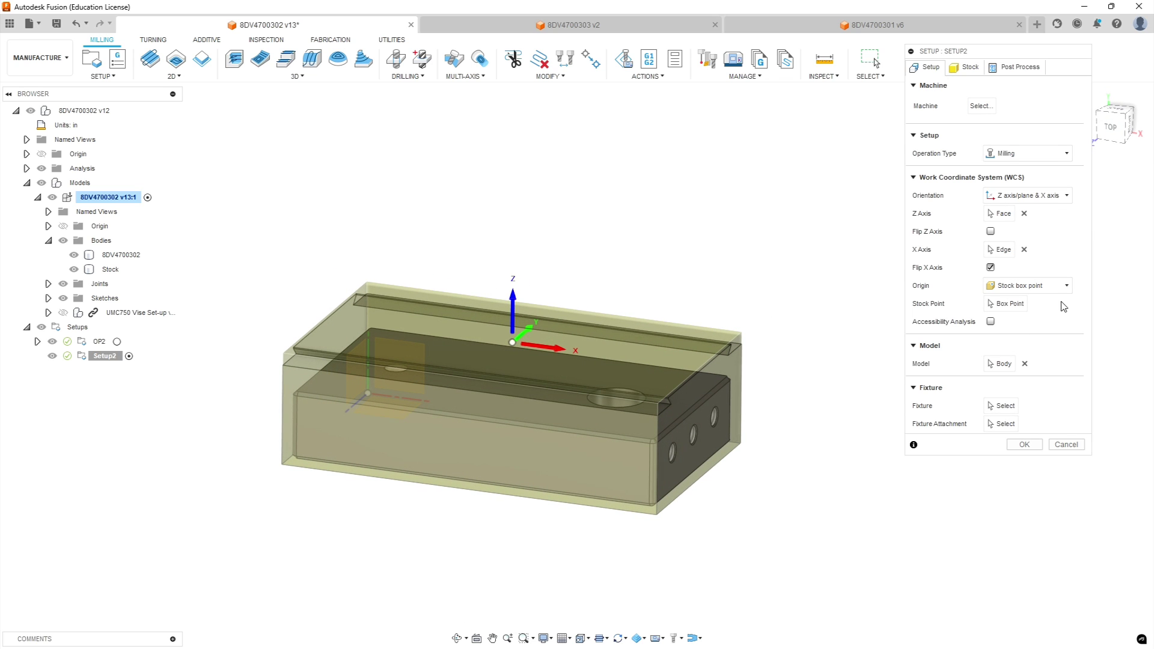
Place the WCS origin on the stock box's bottom corner at the minimum X and maximum Y side
{"action": "left_click", "coordinate": [1004, 303]}
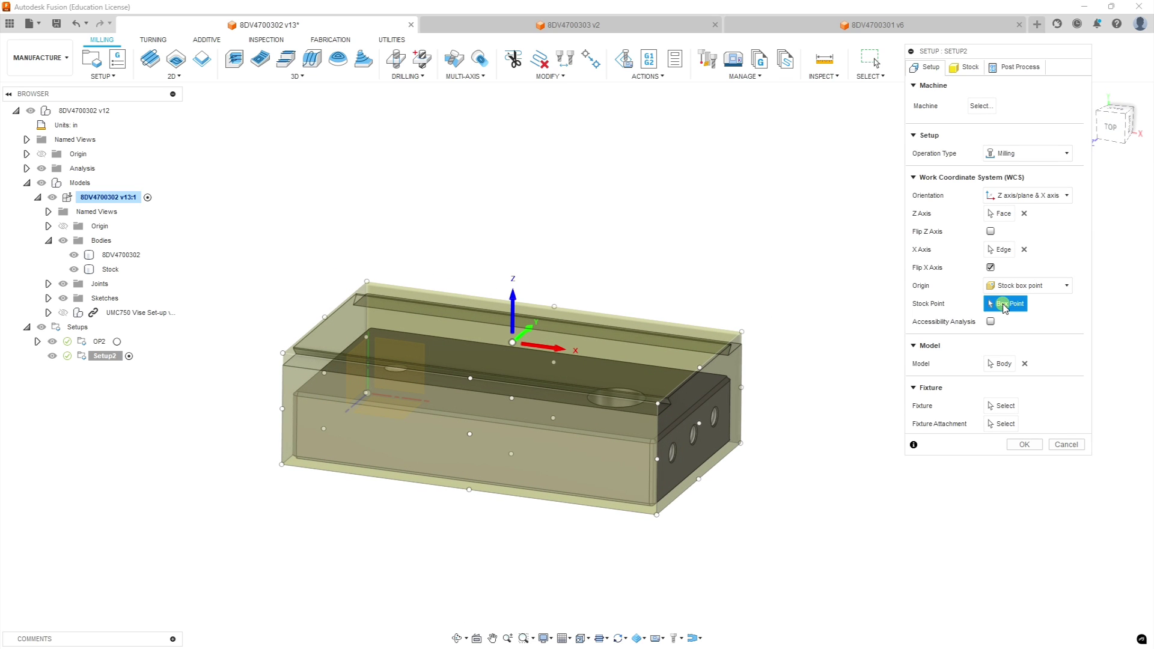
{"action": "middle_click_drag", "start_coordinate": [555, 362], "coordinate": [520, 369], "text": "shift"}
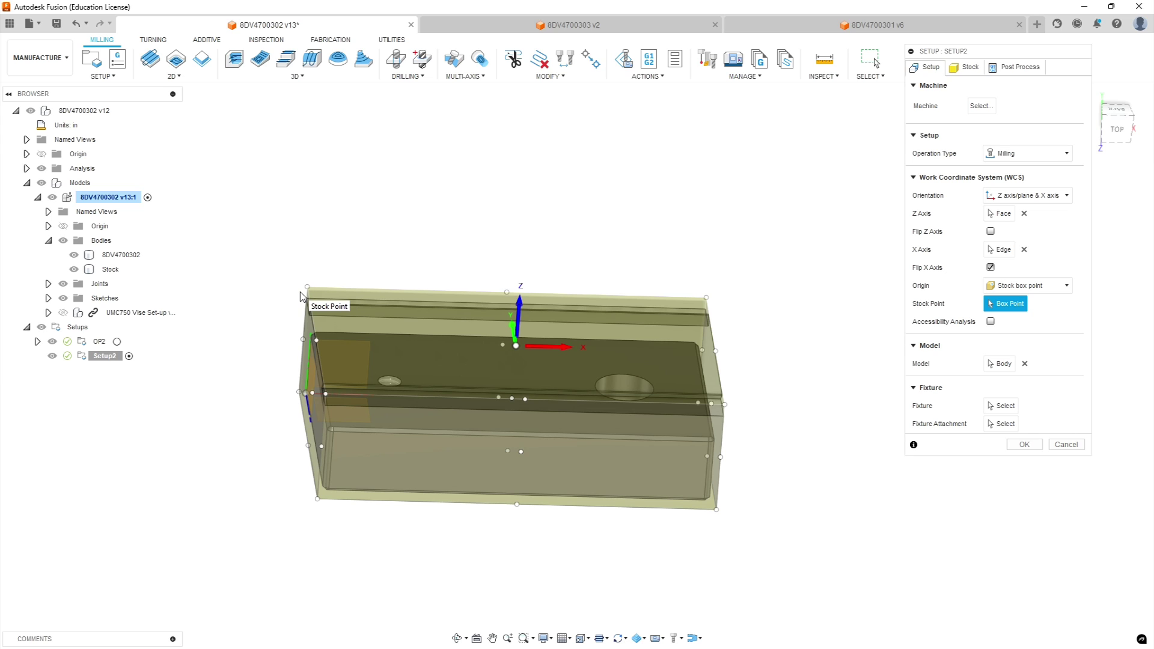
{"action": "left_click", "coordinate": [297, 393]}
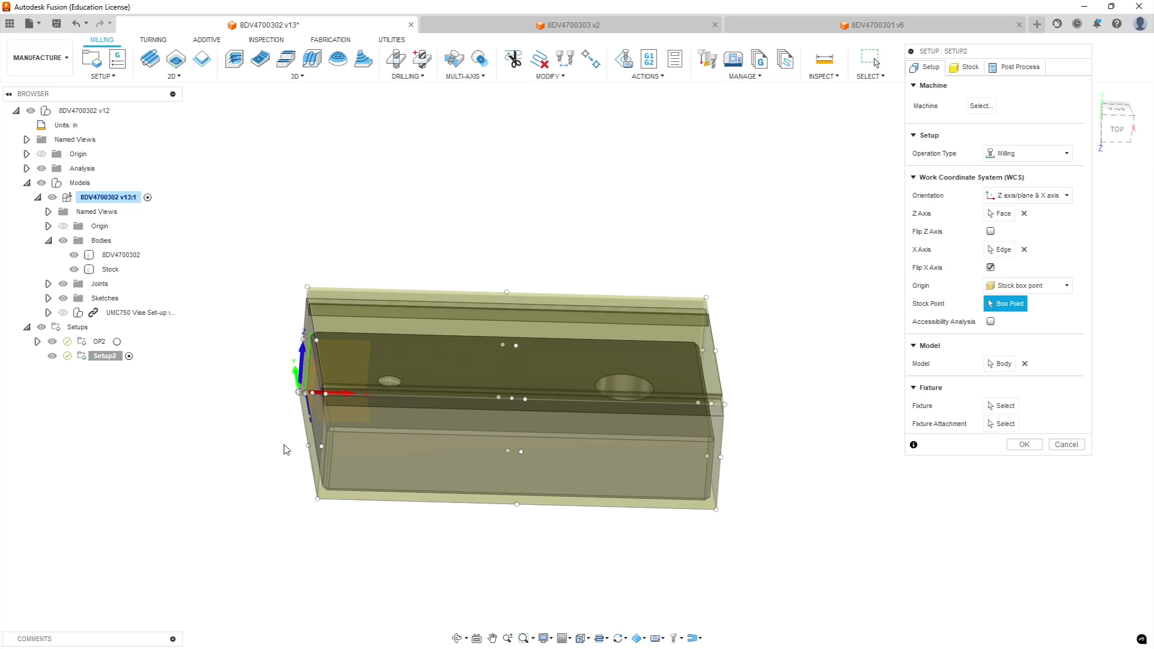
{"action": "middle_click_drag", "start_coordinate": [448, 385], "coordinate": [418, 378], "text": "shift"}
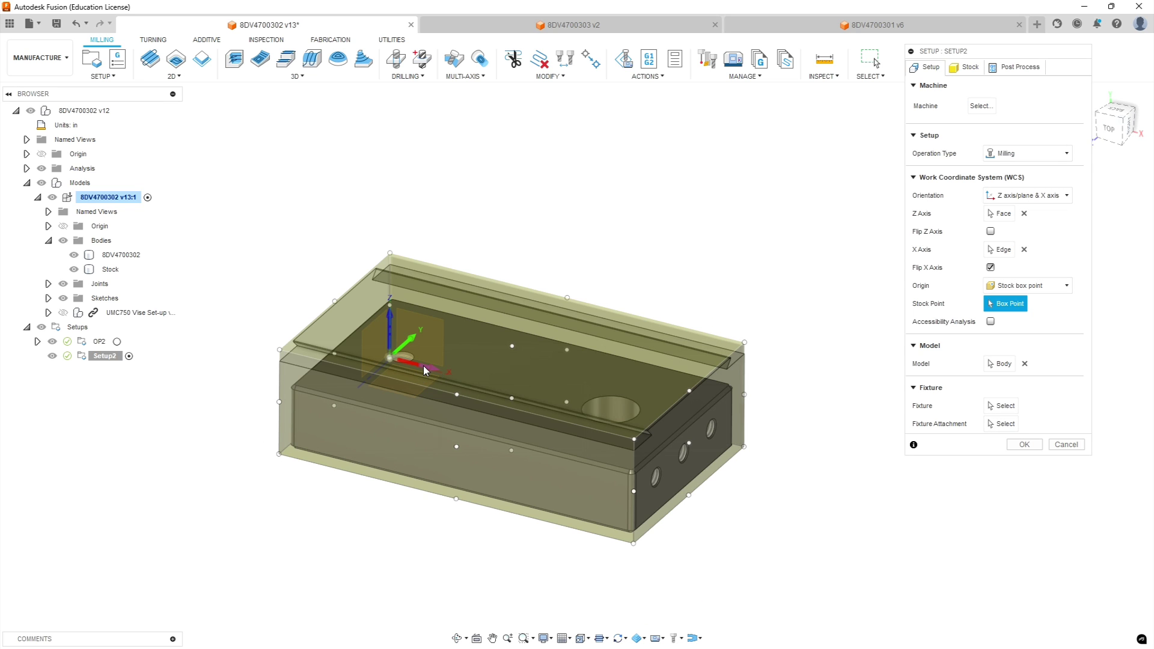
Set the setup's program name/number to 3021 and accept the new setup
{"action": "left_click", "coordinate": [1009, 67]}
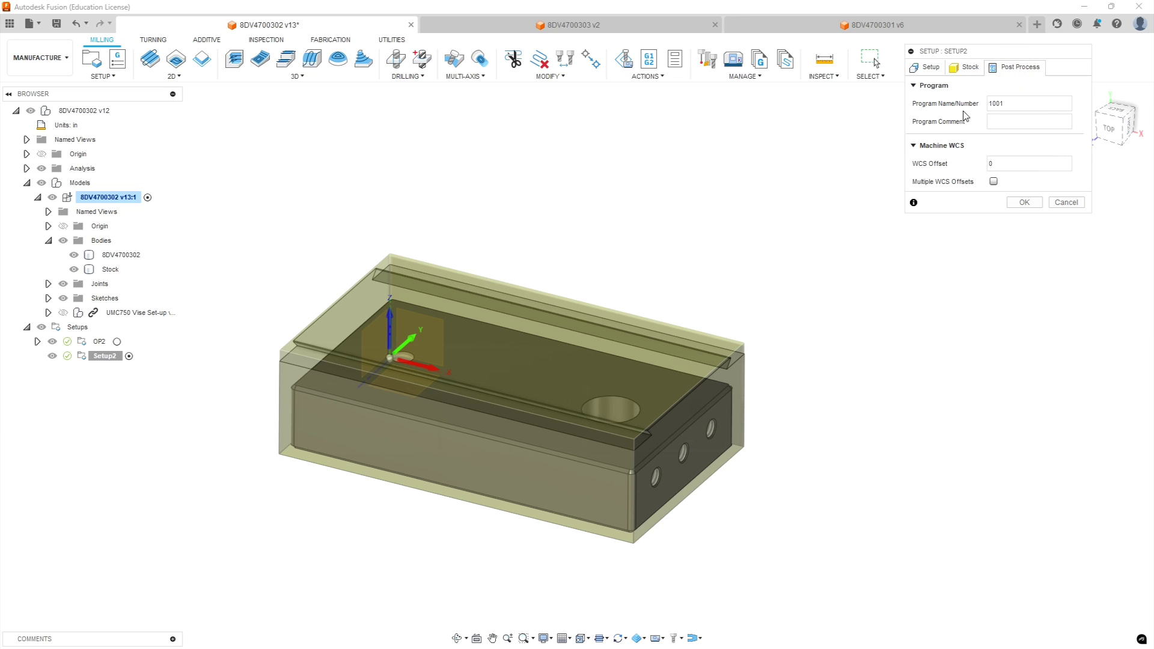
{"action": "double_click", "coordinate": [1012, 103]}
{"action": "type", "text": "3021"}
{"action": "left_click", "coordinate": [1011, 162]}
{"action": "left_click", "coordinate": [1023, 202]}
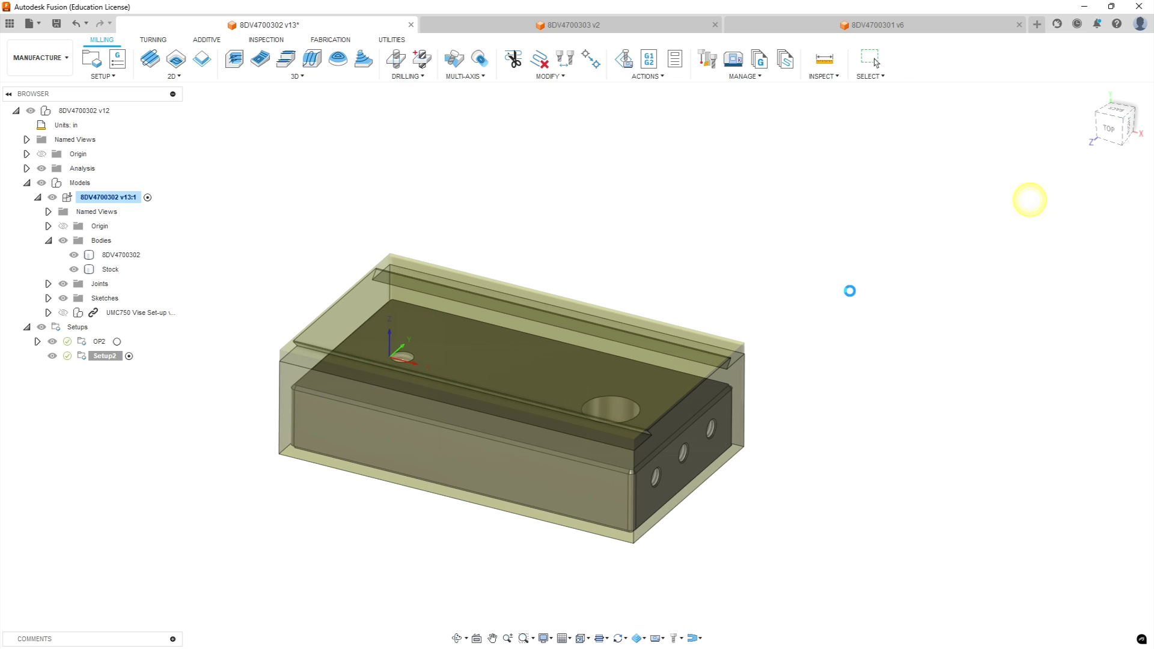
Move the new setup ahead of OP2 in the setup list and rename it OP1
{"action": "left_click", "coordinate": [101, 343]}
{"action": "left_click_drag", "start_coordinate": [101, 346], "coordinate": [90, 325]}
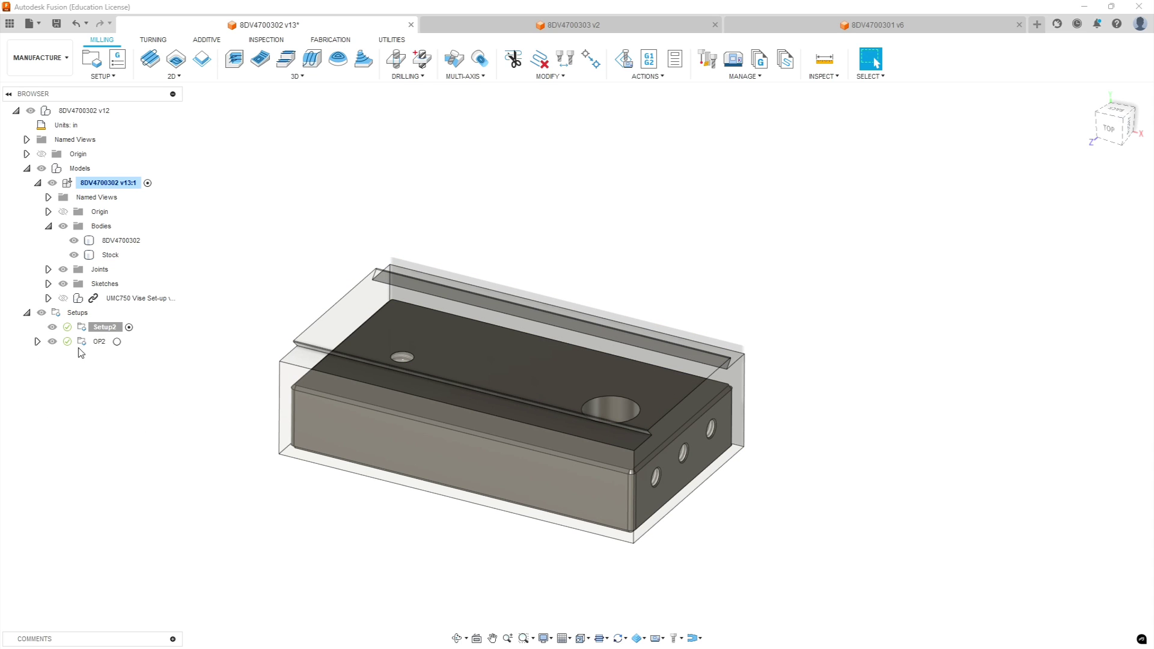
{"action": "left_click", "coordinate": [106, 328]}
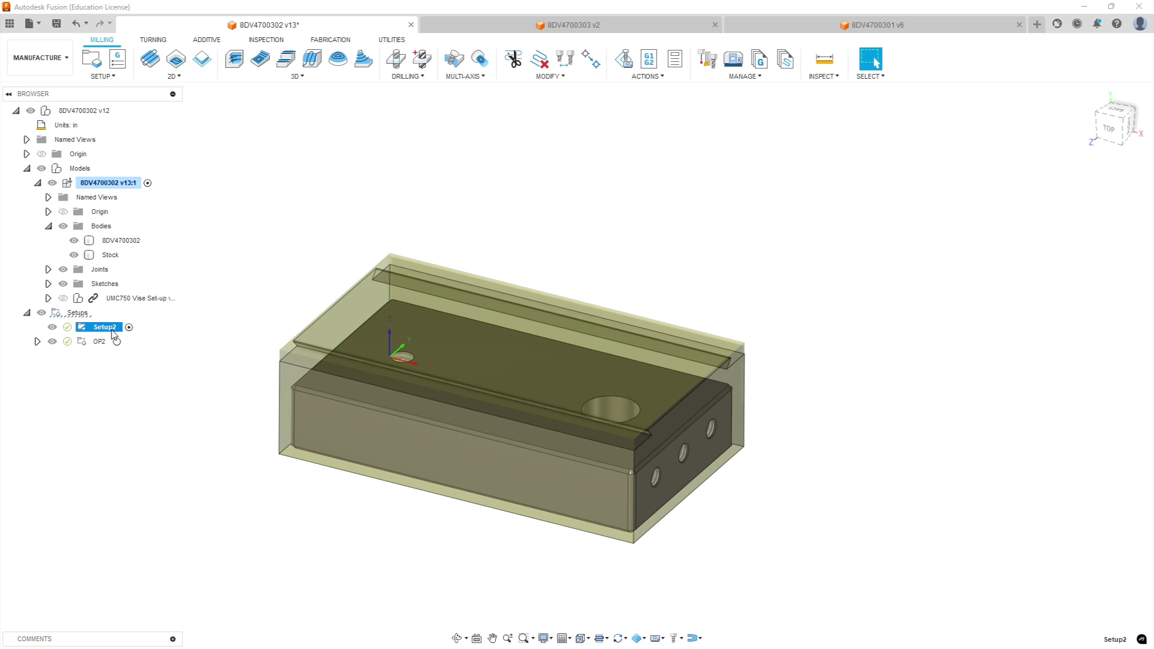
{"action": "left_click", "coordinate": [110, 328]}
{"action": "type", "text": "OP1"}
{"action": "key", "text": "Return"}
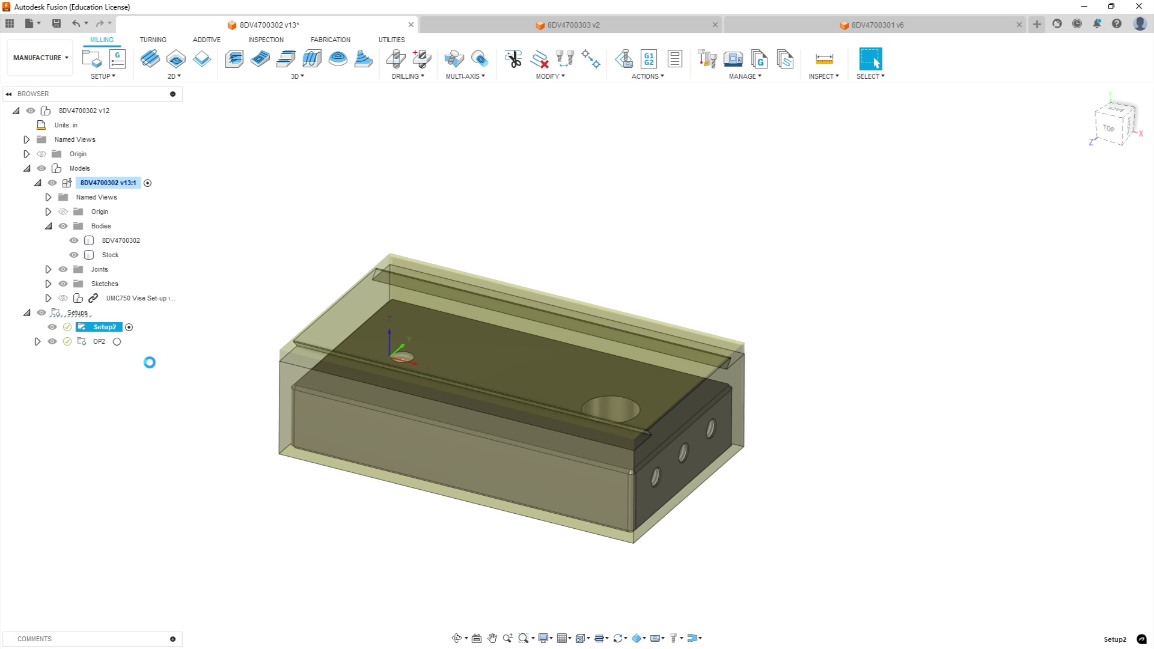
Examine the dovetail grooves and the OP1 stock box from several angles
{"action": "middle_click_drag", "start_coordinate": [312, 375], "coordinate": [322, 339], "text": "shift"}
{"action": "scroll", "coordinate": [323, 339], "scroll_direction": "up", "scroll_amount": 3}
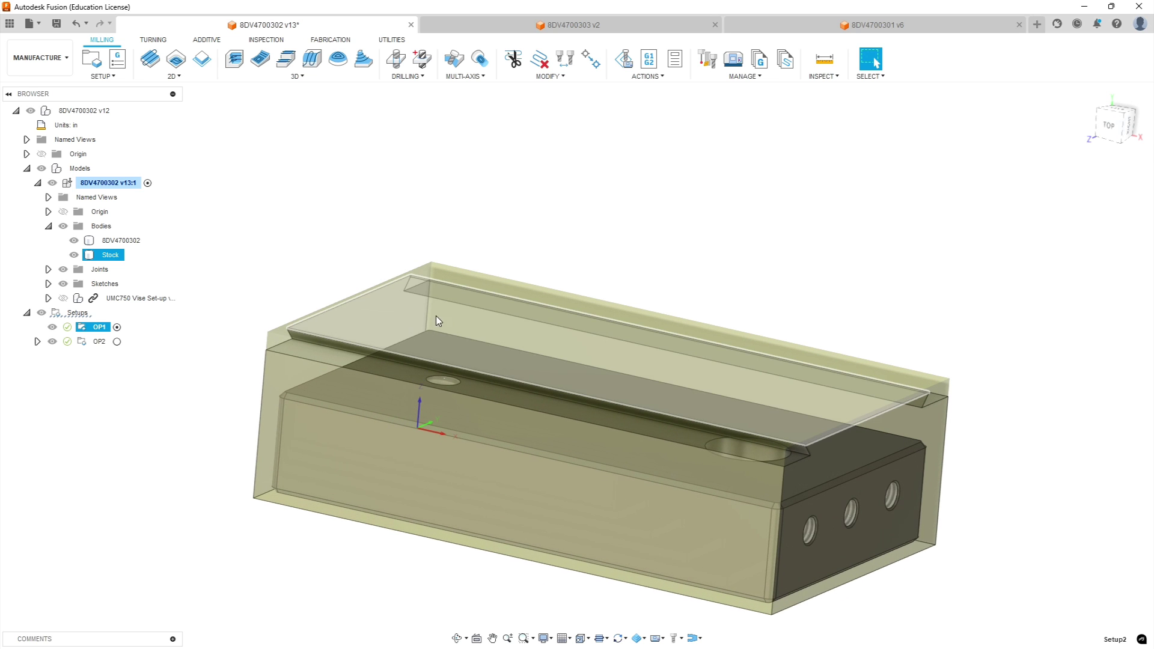
{"action": "middle_click_drag", "start_coordinate": [488, 333], "coordinate": [396, 327], "text": "shift"}
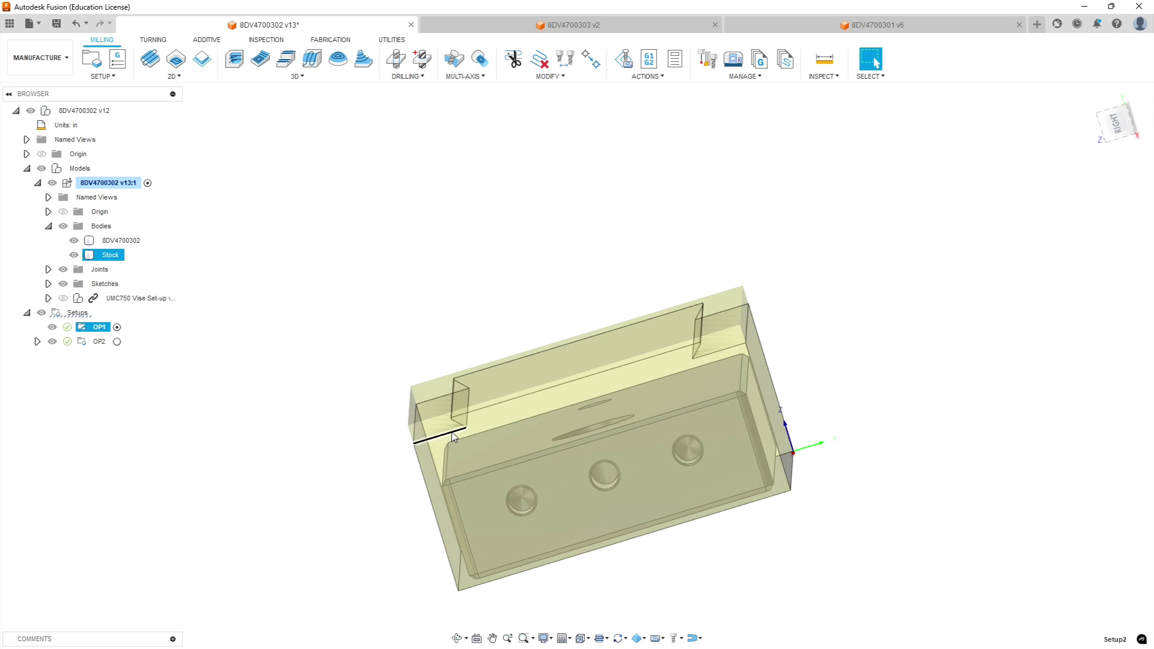
{"action": "middle_click_drag", "start_coordinate": [480, 374], "coordinate": [546, 396], "text": "shift"}
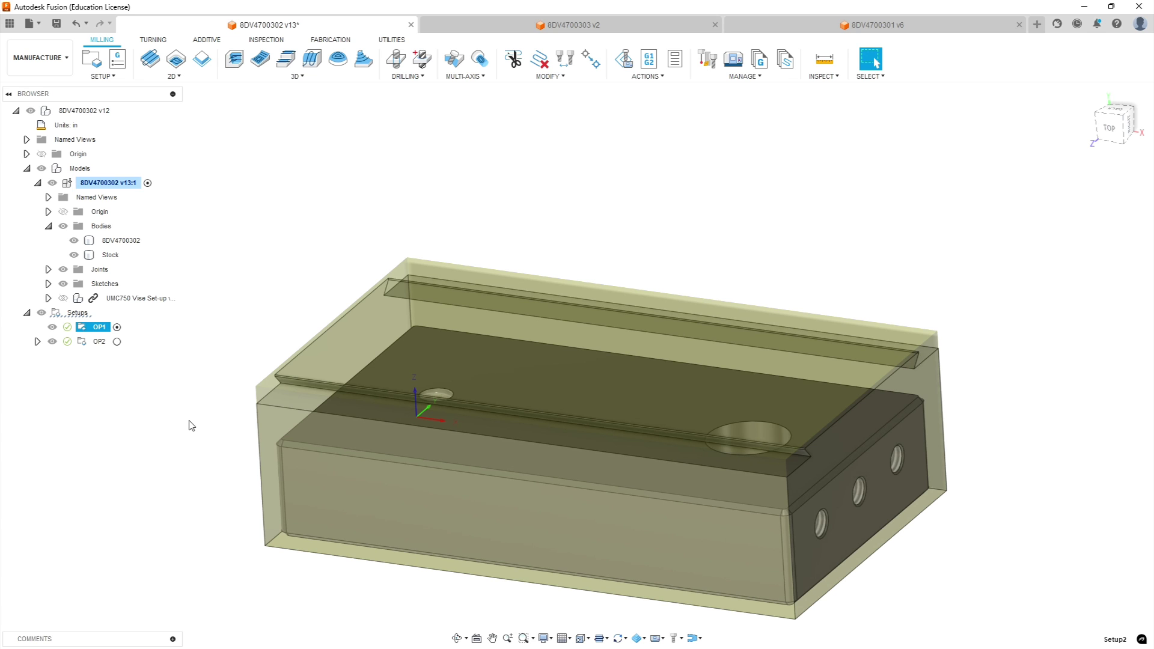
{"action": "left_click", "coordinate": [615, 514]}
{"action": "mouse_move", "coordinate": [595, 455]}
{"action": "middle_mouse_down", "text": "shift"}
{"action": "mouse_move", "coordinate": [600, 430]}
{"action": "mouse_move", "coordinate": [541, 433]}
{"action": "mouse_move", "coordinate": [565, 450]}
{"action": "mouse_move", "coordinate": [553, 458]}
{"action": "mouse_move", "coordinate": [577, 440]}
{"action": "mouse_move", "coordinate": [607, 463]}
{"action": "middle_mouse_up", "text": "shift"}
{"action": "key", "text": "Escape"}
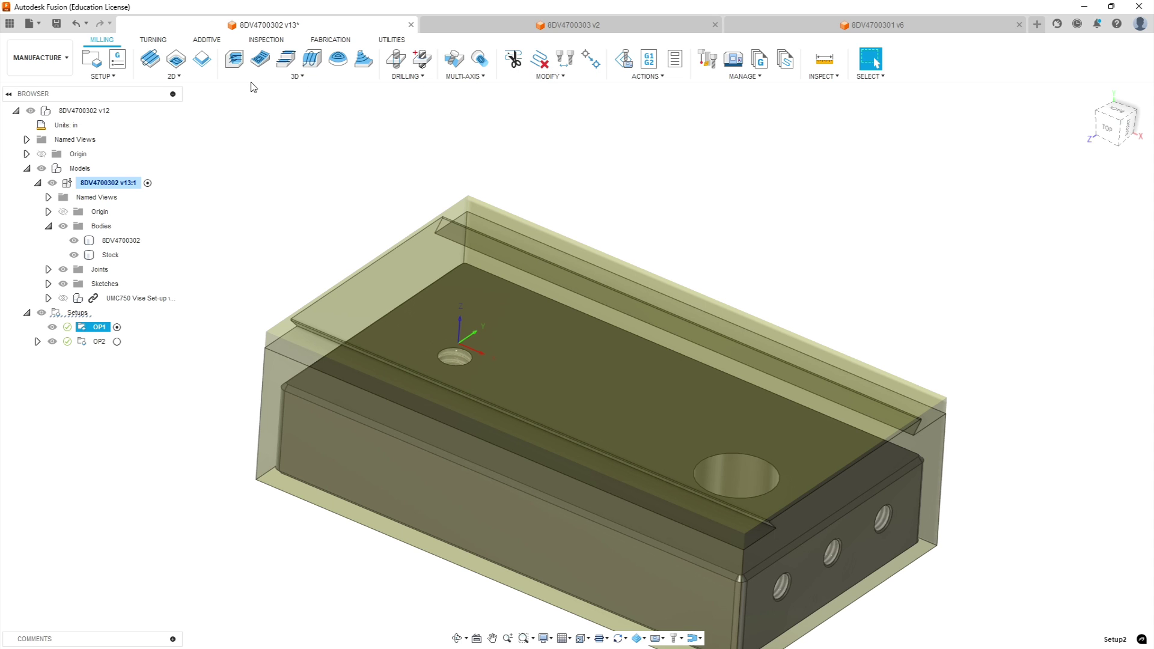
Start a Face operation in OP1 and assign the 3" face mill, tool 1, from the Sierra_VF1_aluminum library
{"action": "left_click", "coordinate": [174, 76]}
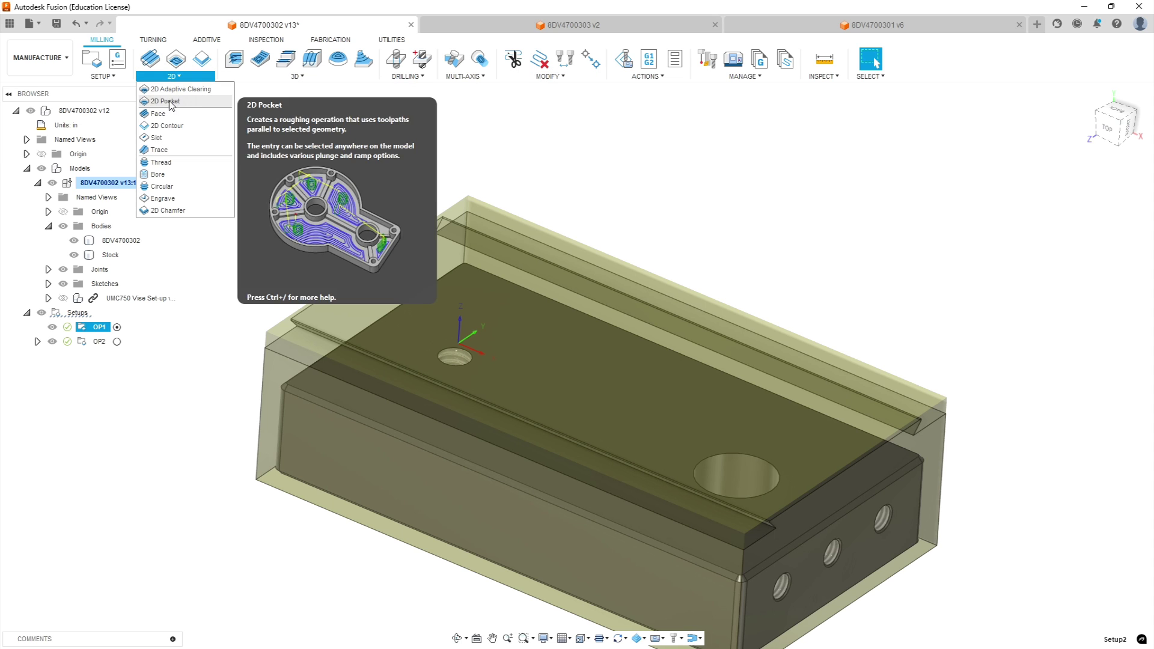
{"action": "left_click", "coordinate": [158, 114]}
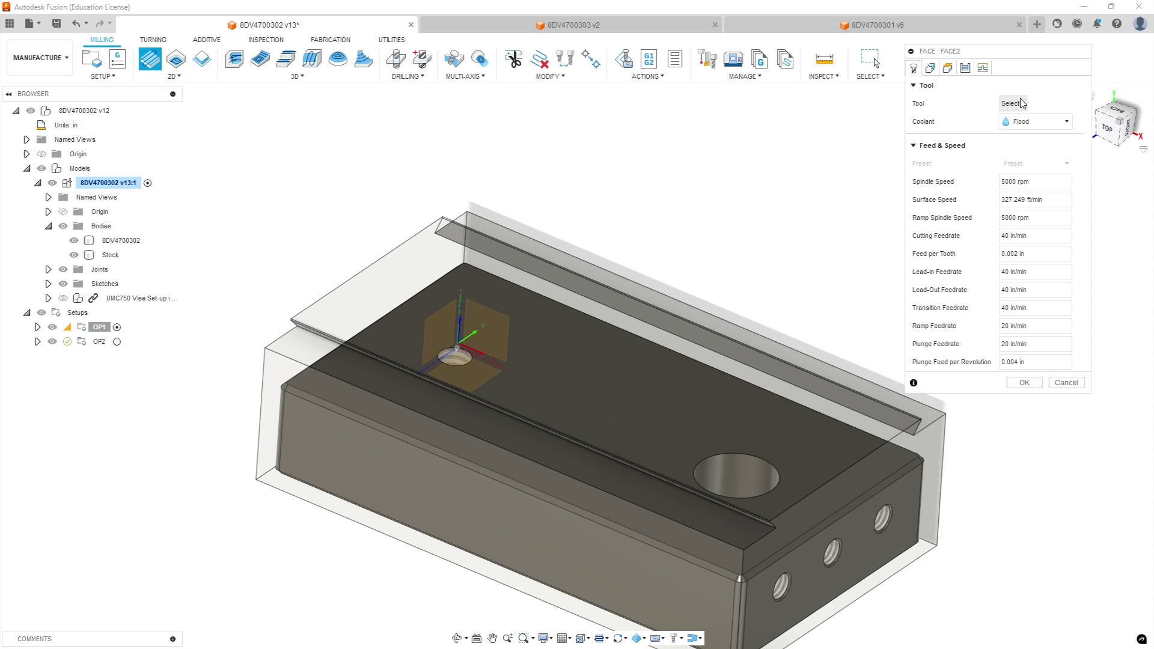
{"action": "left_click", "coordinate": [1012, 104]}
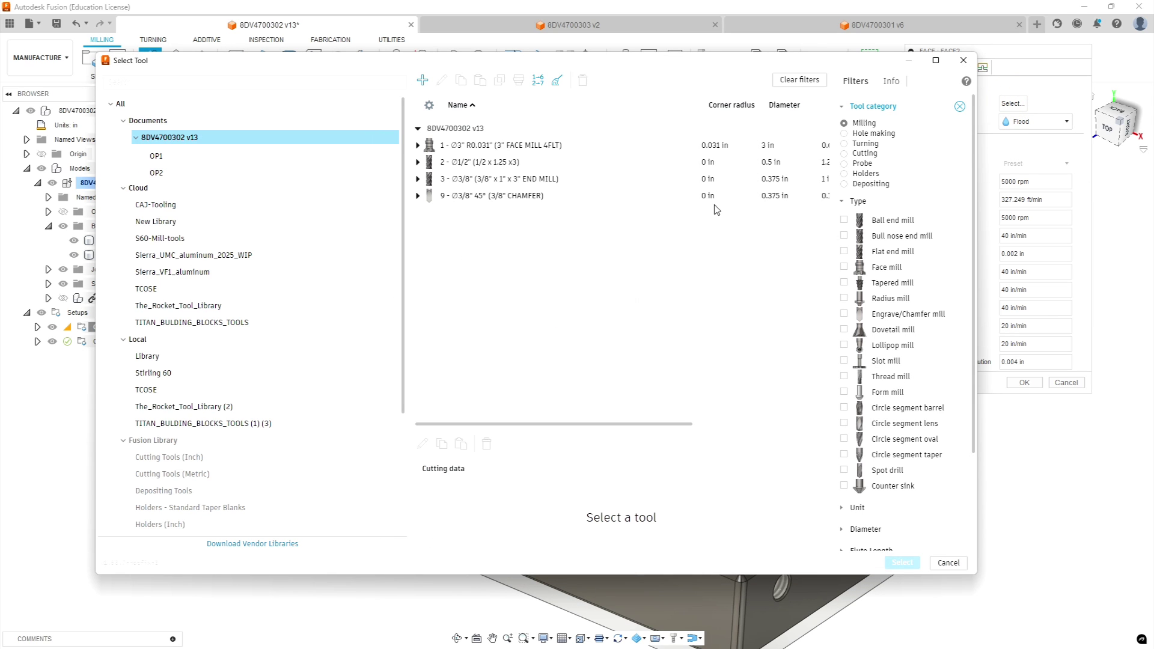
{"action": "left_click", "coordinate": [476, 147]}
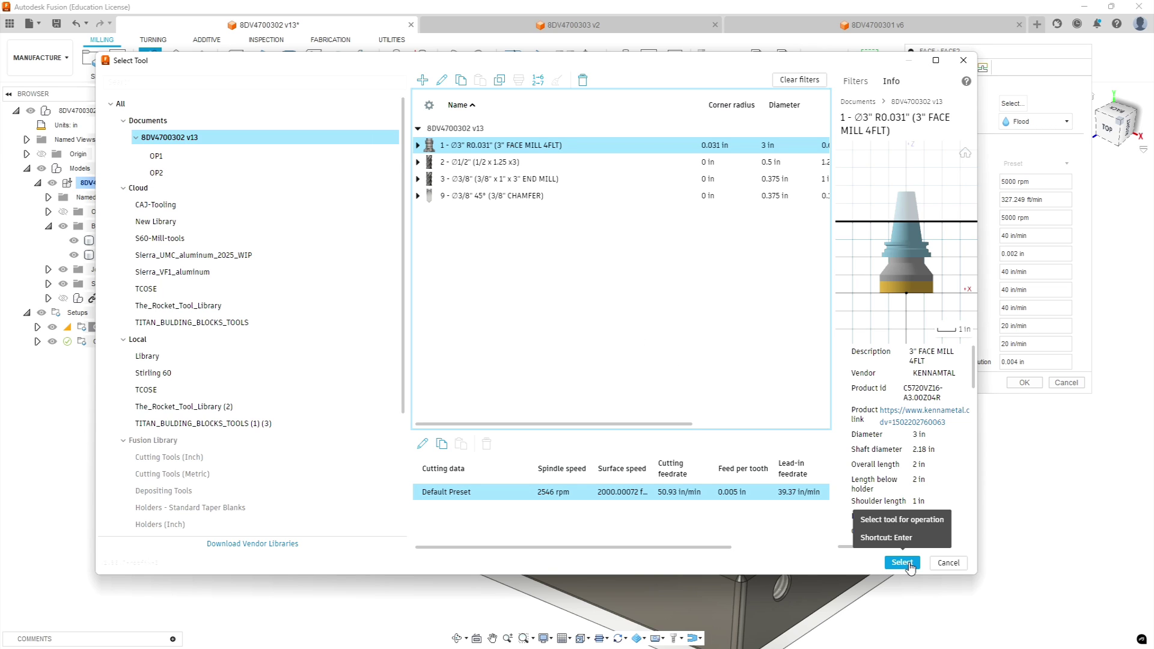
{"action": "left_click", "coordinate": [172, 272]}
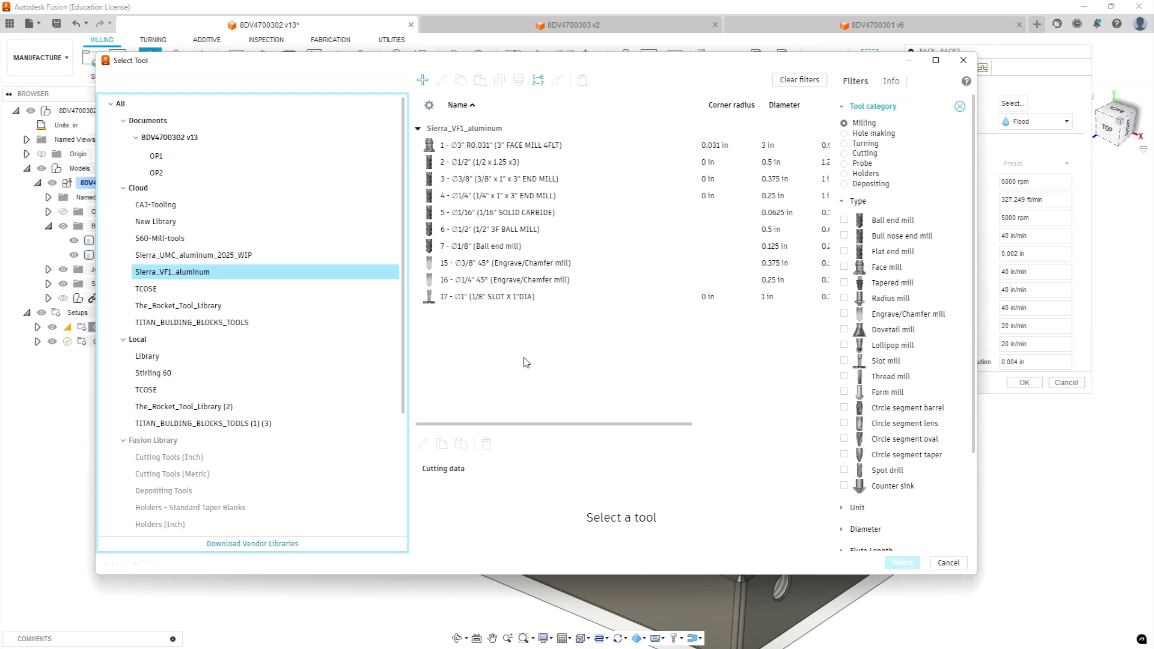
{"action": "left_click", "coordinate": [447, 145]}
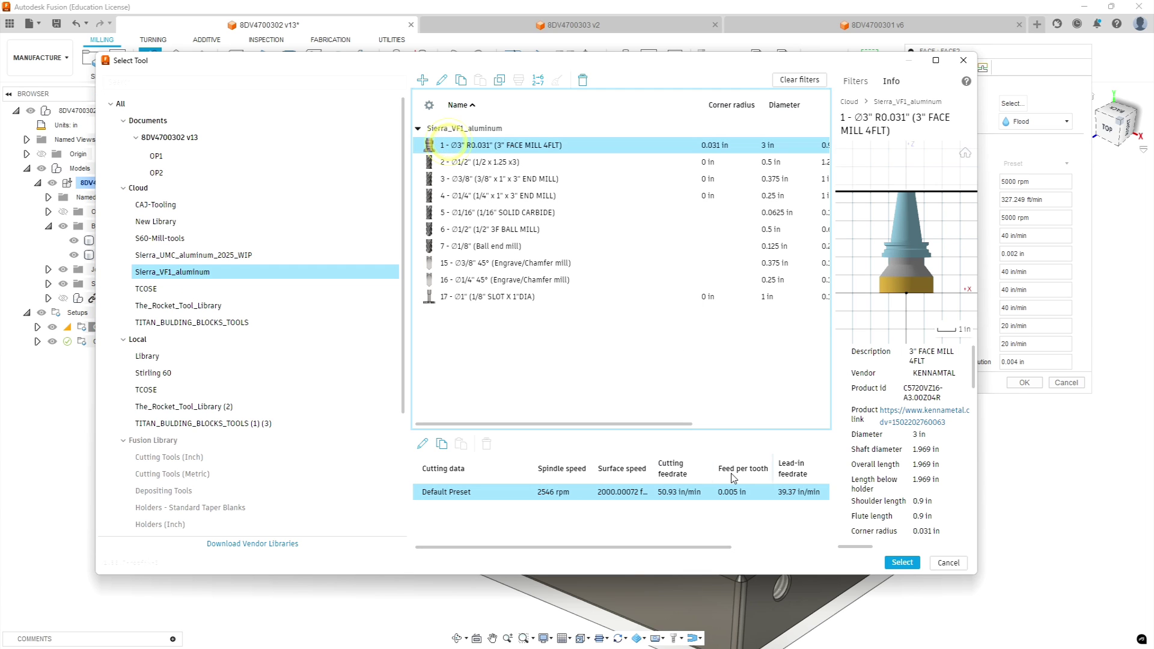
{"action": "left_click", "coordinate": [903, 562]}
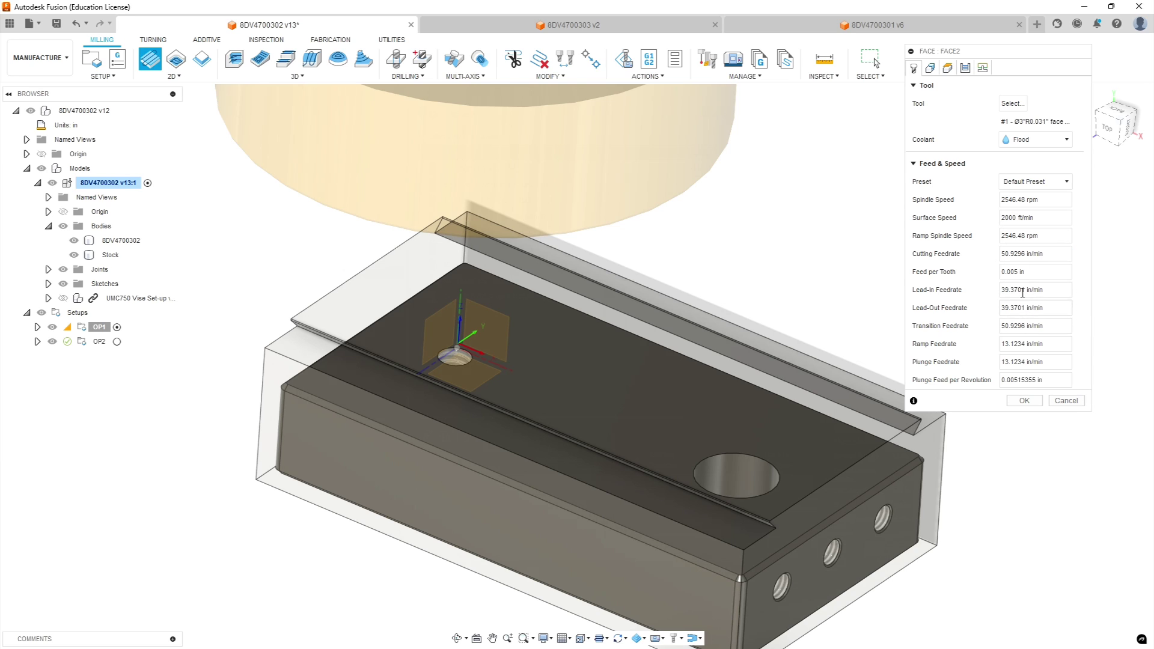
Set the Face operation's cutting, lead-in and lead-out feedrates to 400 in/min
{"action": "left_click", "coordinate": [1053, 253]}
{"action": "type", "text": "400"}
{"action": "left_click", "coordinate": [1049, 288]}
{"action": "left_click_drag", "start_coordinate": [1048, 288], "coordinate": [939, 288]}
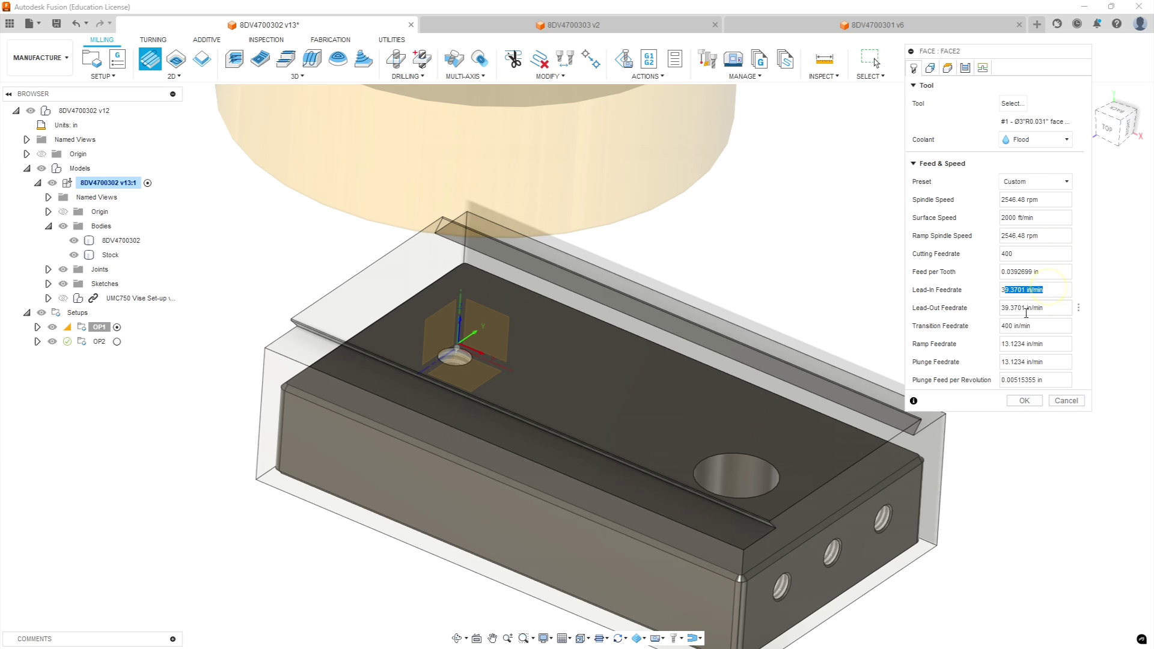
{"action": "left_click", "coordinate": [1046, 291]}
{"action": "left_click_drag", "start_coordinate": [1052, 292], "coordinate": [1017, 293]}
{"action": "triple_click", "coordinate": [1017, 293]}
{"action": "type", "text": "400"}
{"action": "key", "text": "Tab"}
{"action": "type", "text": "400"}
Set the Face operation's ramp and plunge feedrates to 20 in/min
{"action": "left_click_drag", "start_coordinate": [1004, 344], "coordinate": [911, 337]}
{"action": "left_click", "coordinate": [1059, 344]}
{"action": "type", "text": "20"}
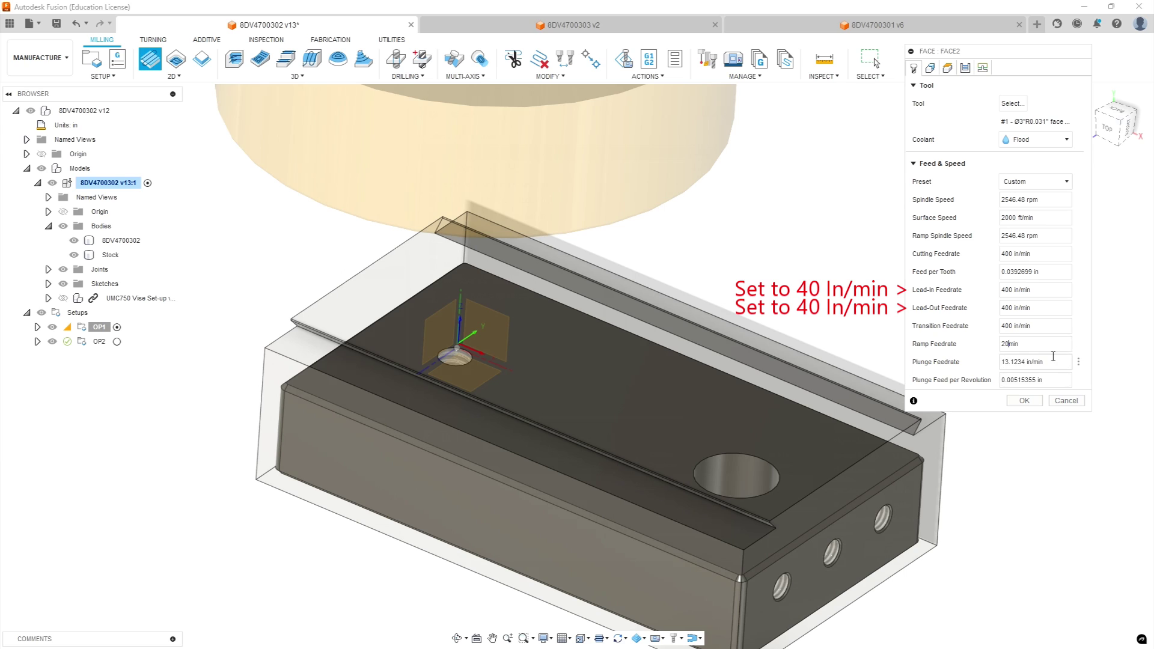
{"action": "left_click", "coordinate": [1047, 362]}
{"action": "type", "text": "20"}
{"action": "left_click", "coordinate": [1046, 325]}
Check the stock contour and heights, set the facing pass extension to 1.75 in, and accept the Face operation
{"action": "left_click", "coordinate": [929, 68]}
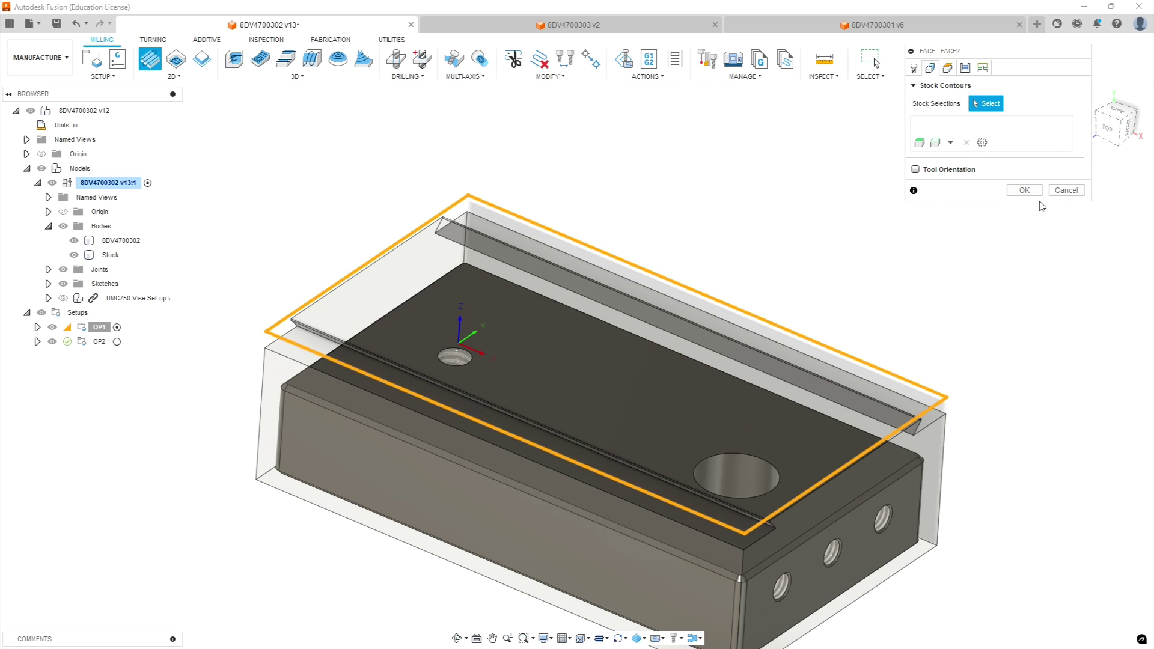
{"action": "left_click", "coordinate": [947, 67]}
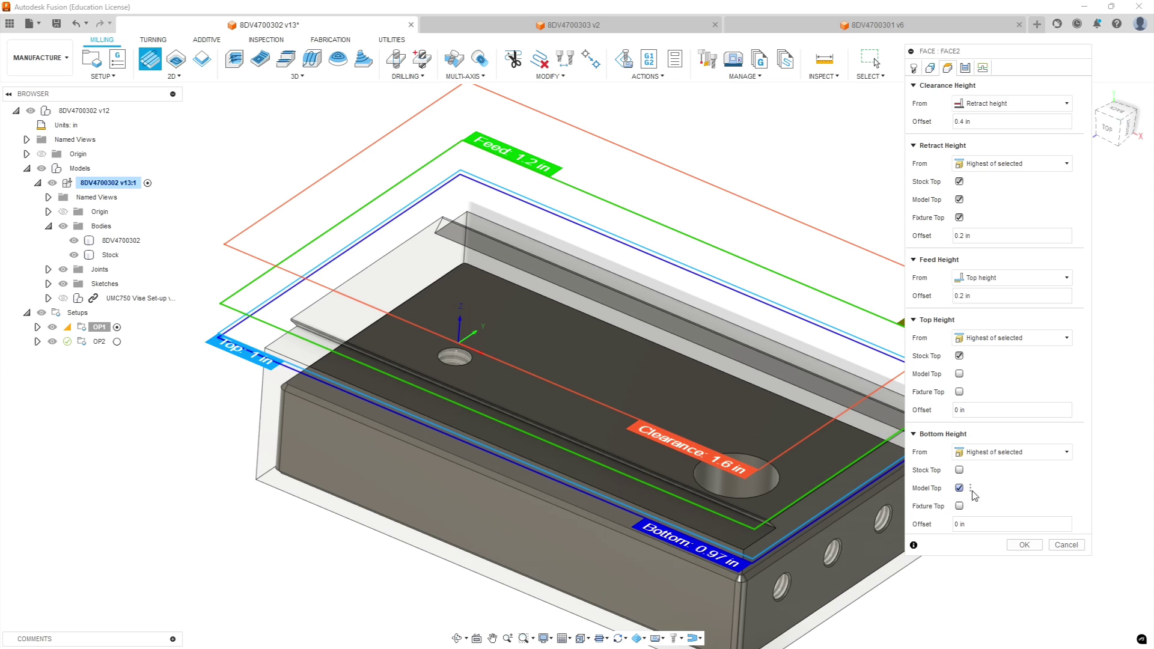
{"action": "left_click", "coordinate": [964, 67]}
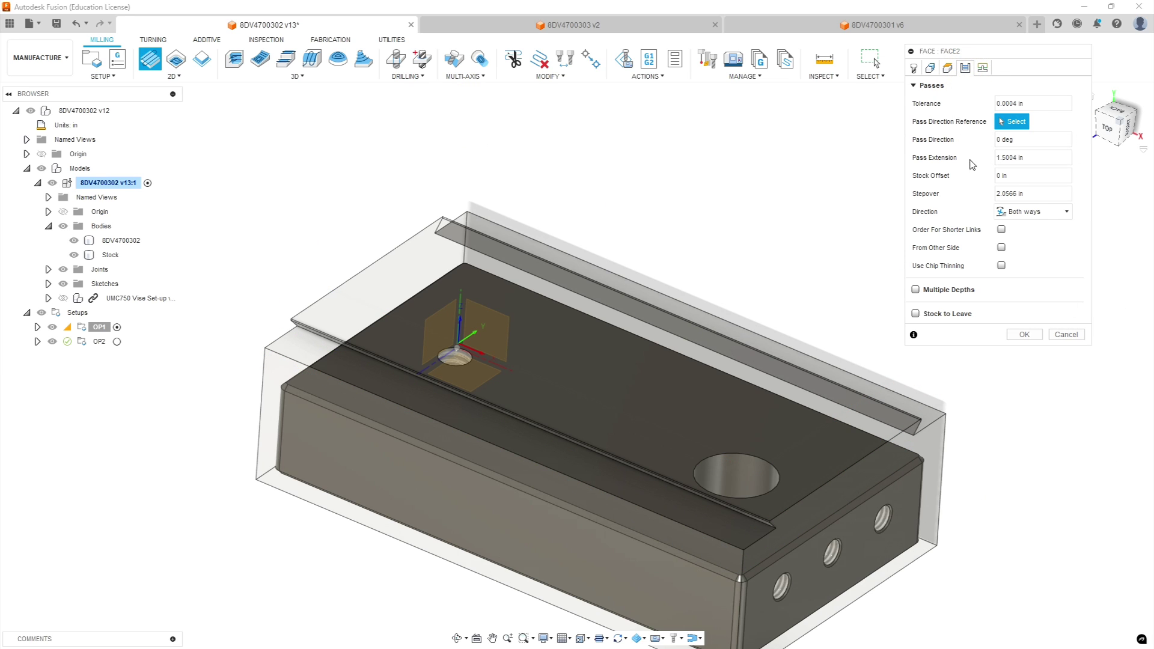
{"action": "left_click", "coordinate": [1024, 158]}
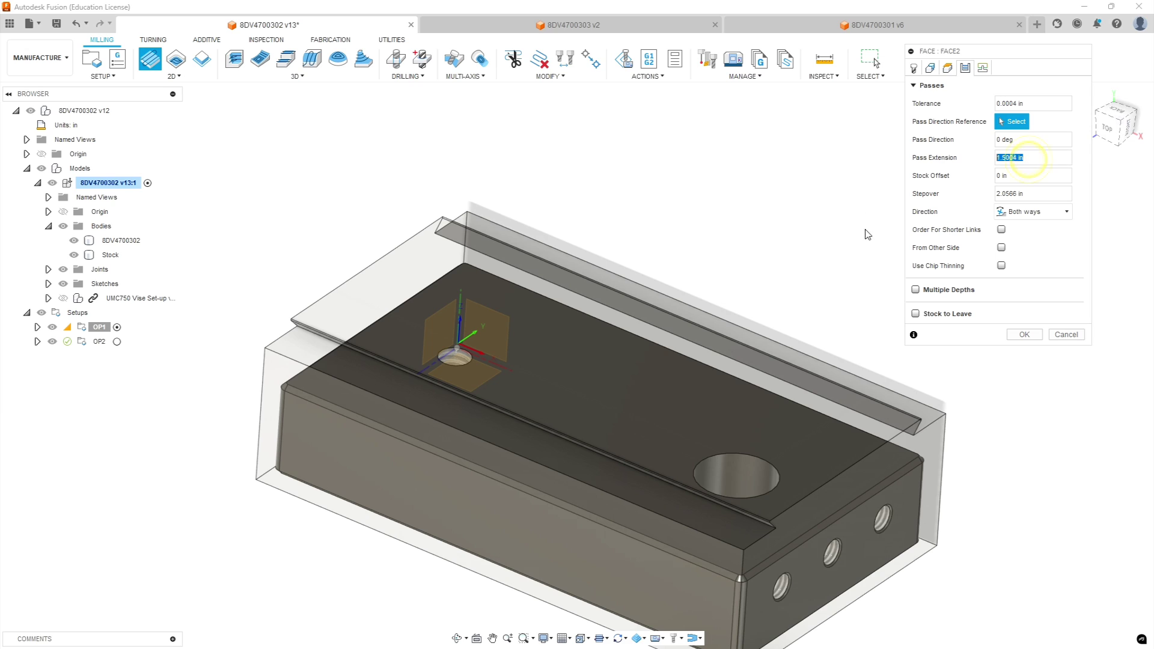
{"action": "type", "text": "1.75"}
{"action": "key", "text": "Tab"}
{"action": "left_click", "coordinate": [983, 68]}
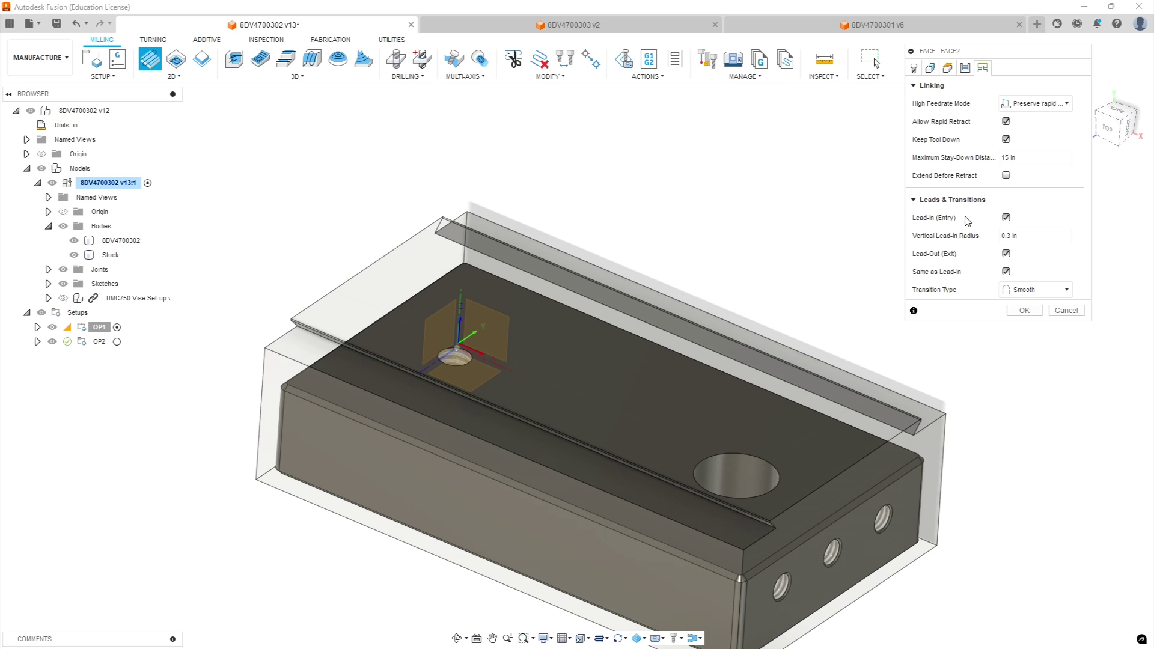
{"action": "left_click", "coordinate": [1016, 239]}
{"action": "left_click", "coordinate": [1022, 310]}
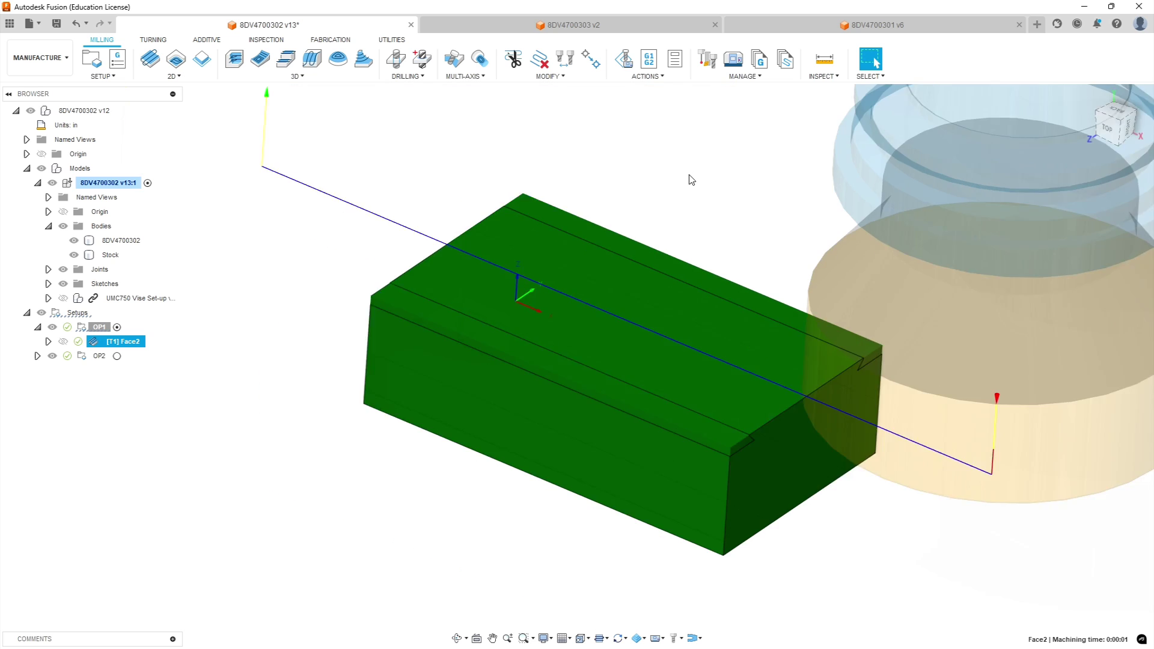
Start a 2D Contour operation and select the lower edge of the dovetail's narrow flat on the minimum-Y side as a contour
{"action": "middle_click_drag", "start_coordinate": [691, 180], "coordinate": [646, 204], "text": "shift"}
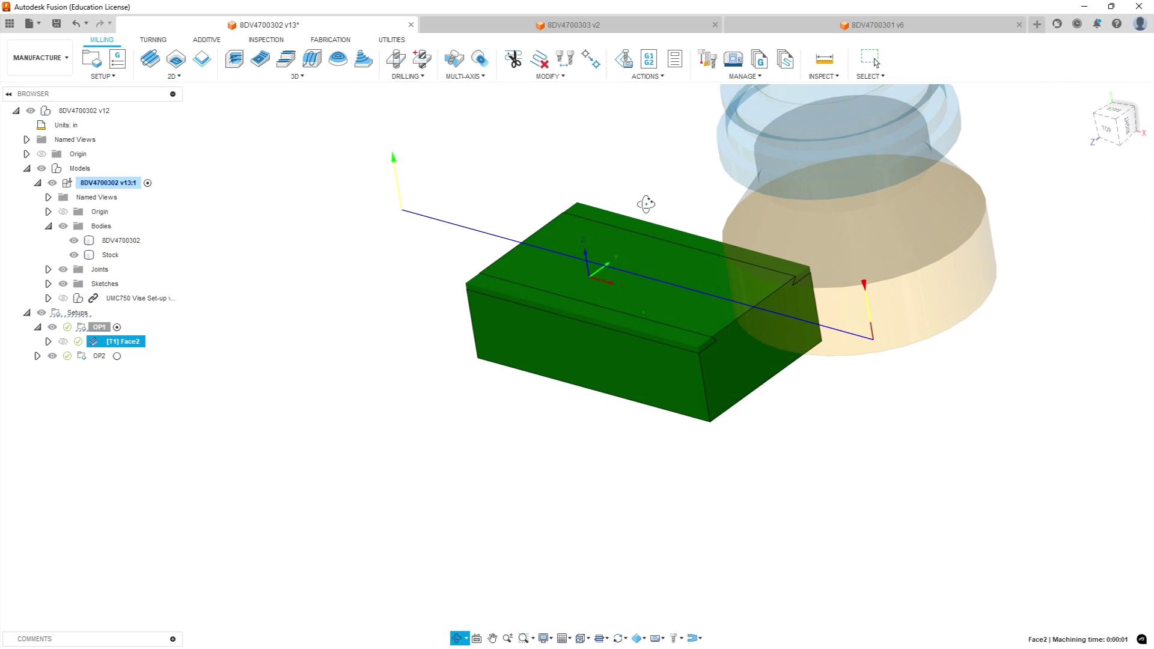
{"action": "left_click", "coordinate": [964, 401]}
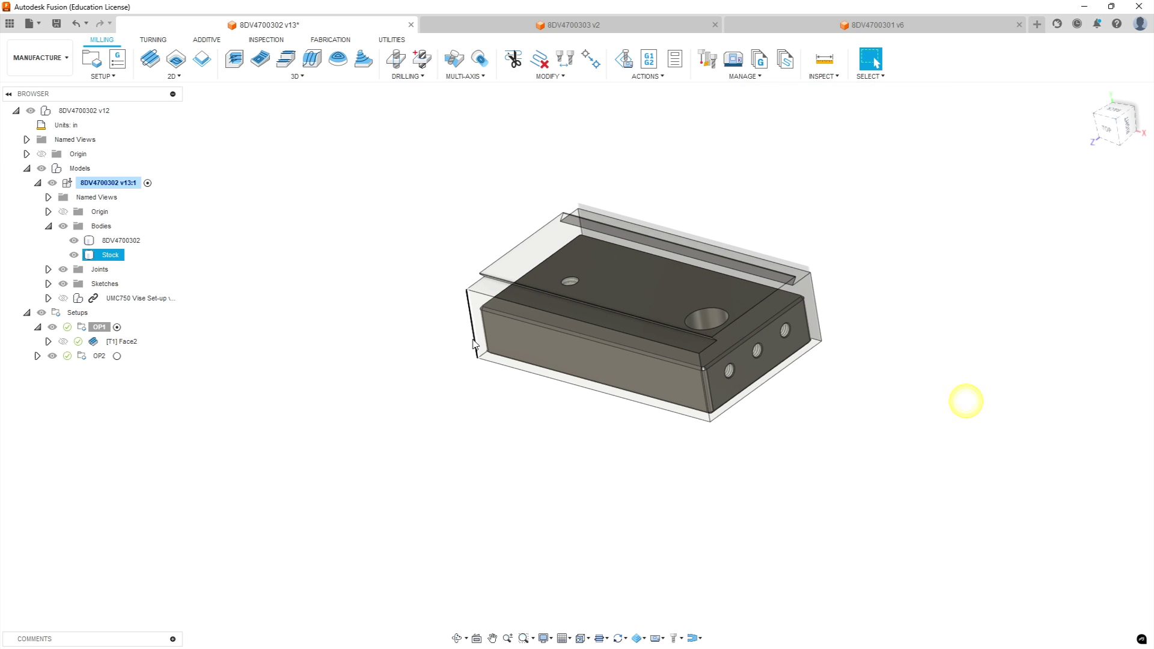
{"action": "scroll", "coordinate": [649, 279], "scroll_direction": "up", "scroll_amount": 4}
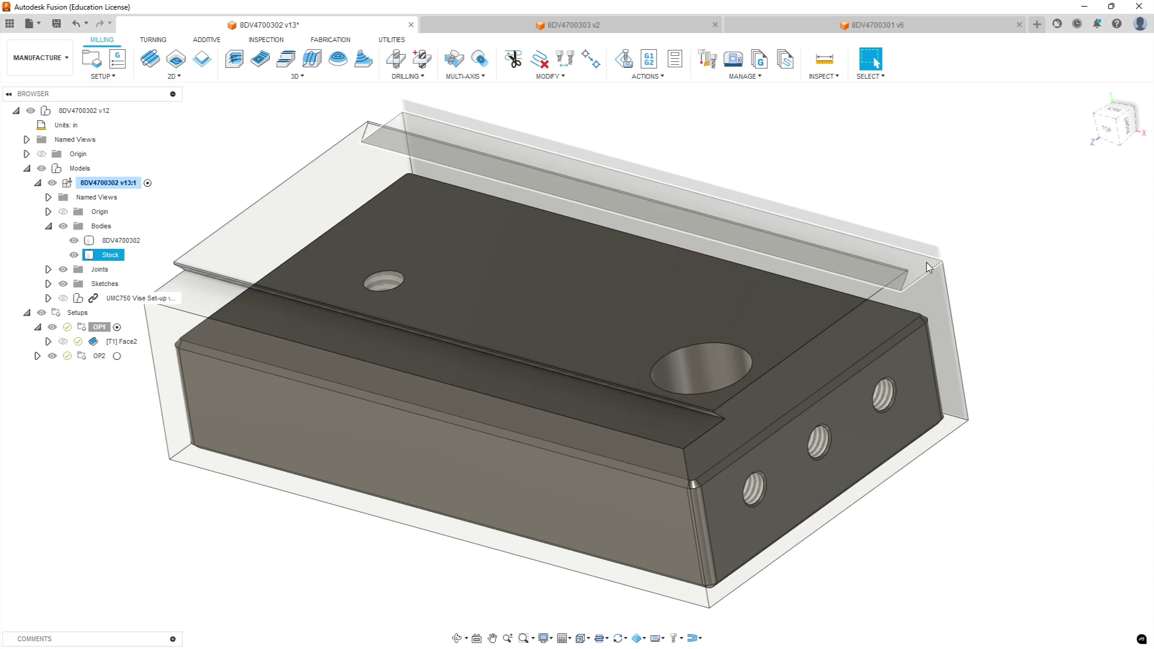
{"action": "scroll", "coordinate": [603, 391], "scroll_direction": "down", "scroll_amount": 2}
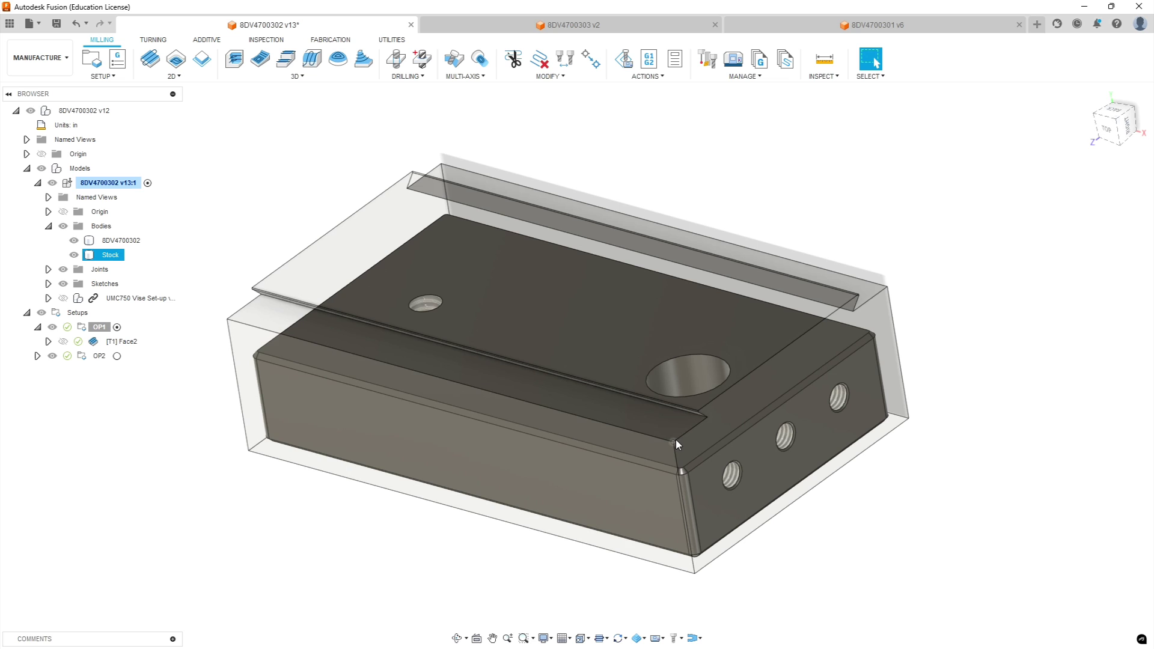
{"action": "middle_click_drag", "start_coordinate": [387, 227], "coordinate": [493, 292], "text": "shift"}
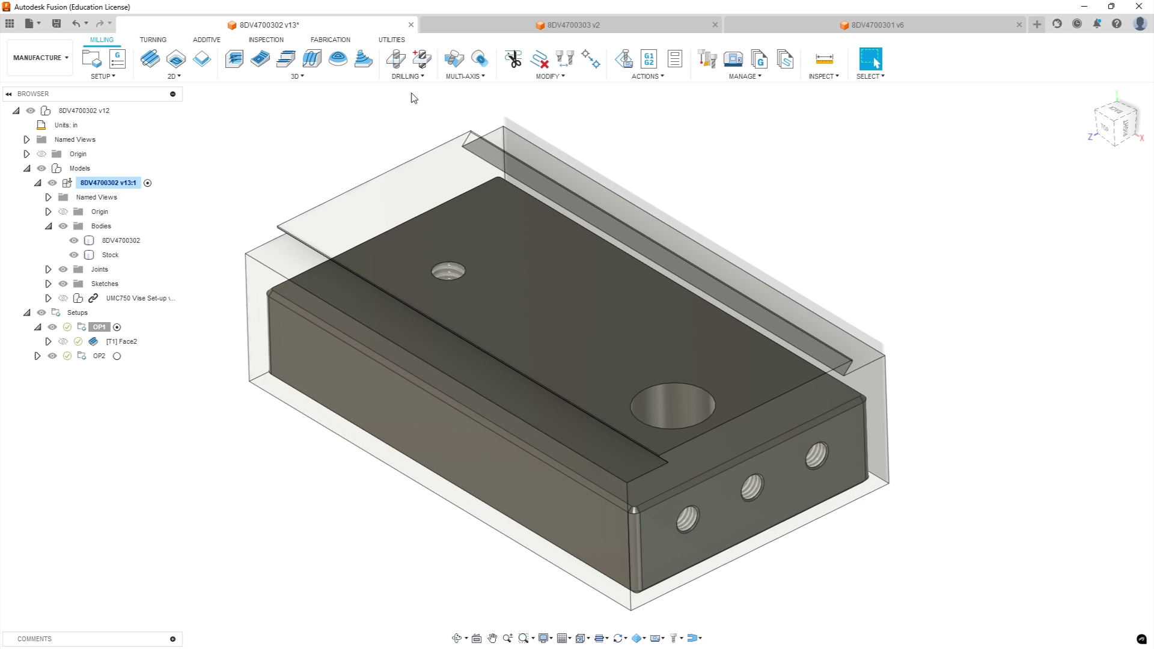
{"action": "left_click", "coordinate": [174, 75]}
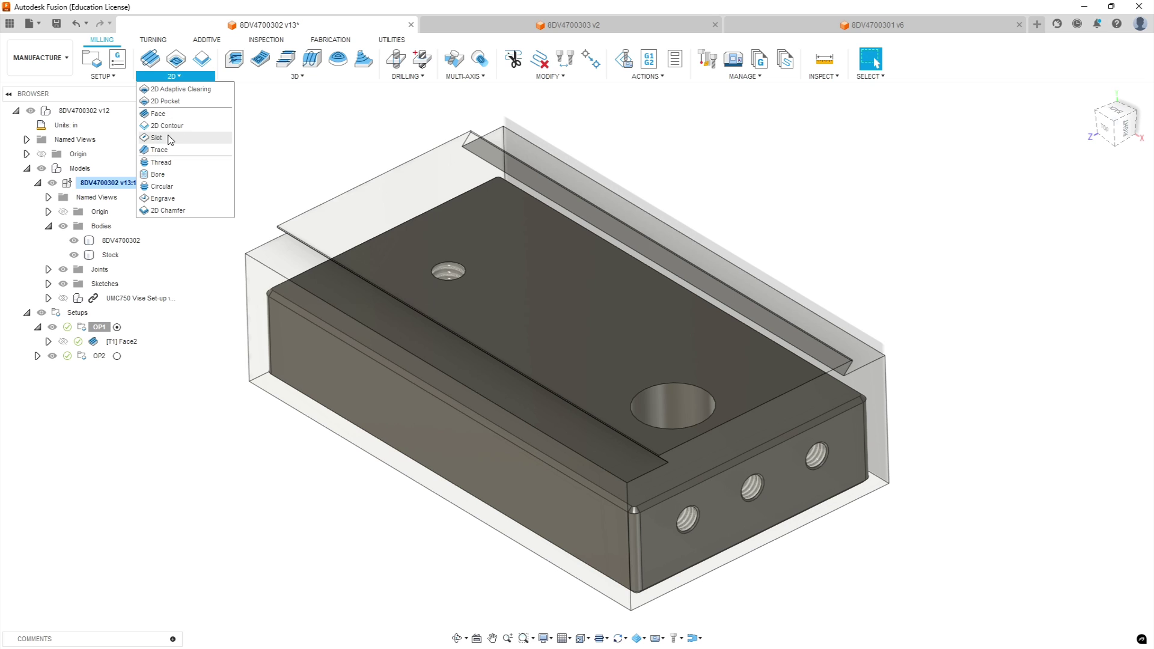
{"action": "left_click", "coordinate": [167, 126]}
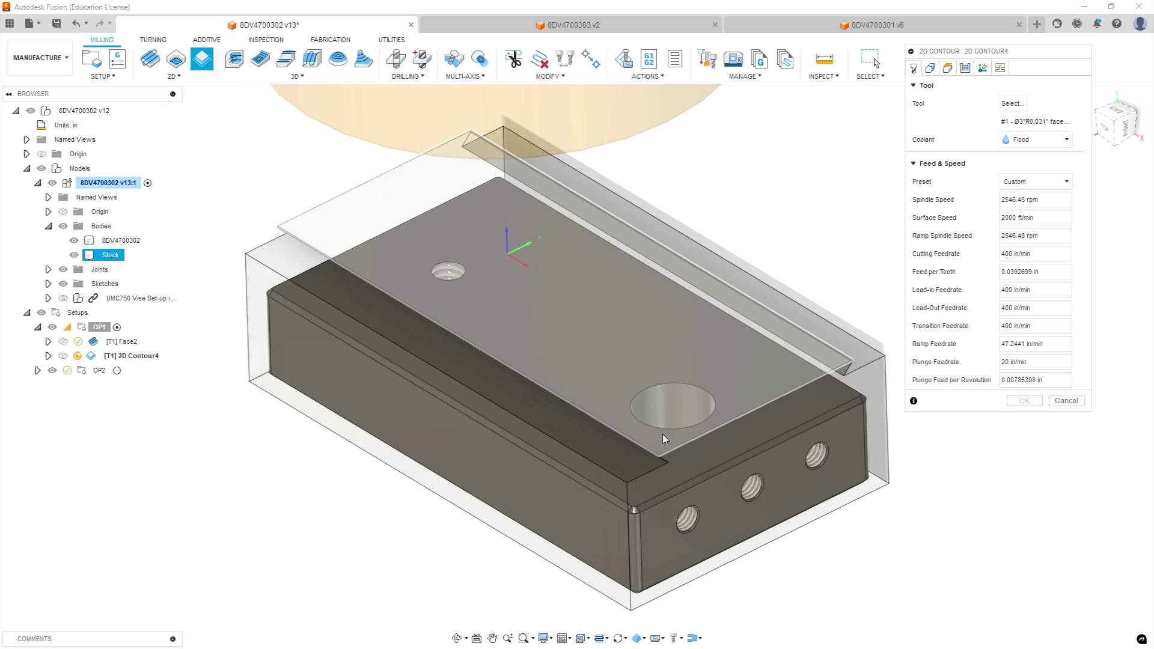
{"action": "scroll", "coordinate": [675, 468], "scroll_direction": "up", "scroll_amount": 10}
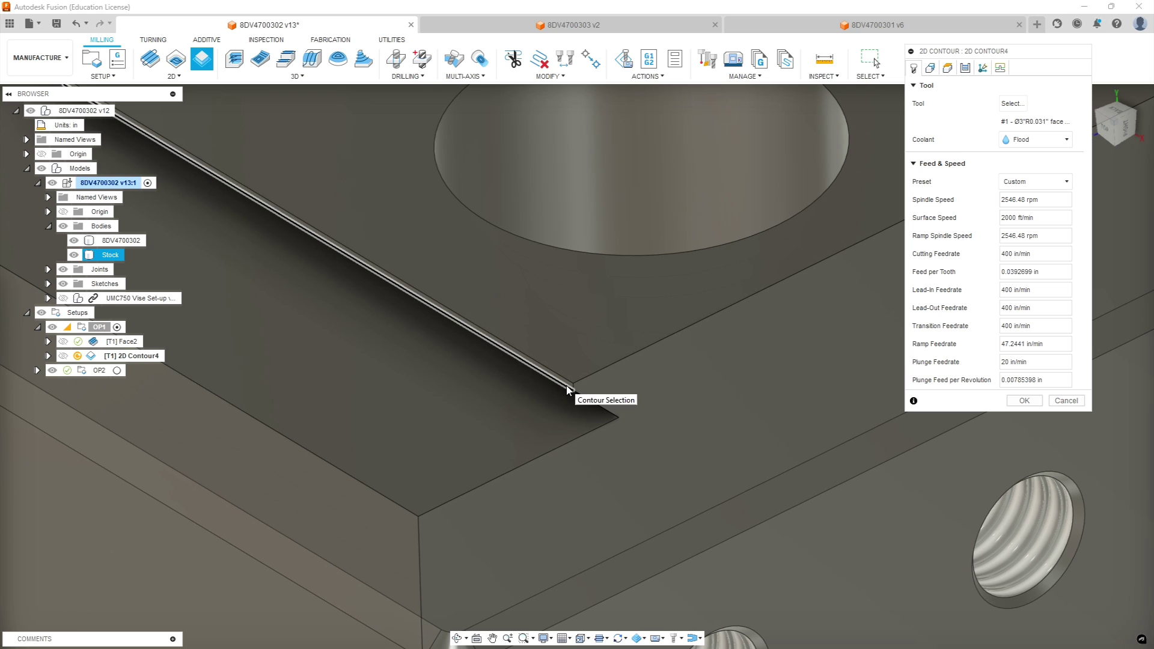
{"action": "left_click", "coordinate": [566, 389]}
{"action": "scroll", "coordinate": [727, 438], "scroll_direction": "down", "scroll_amount": 10}
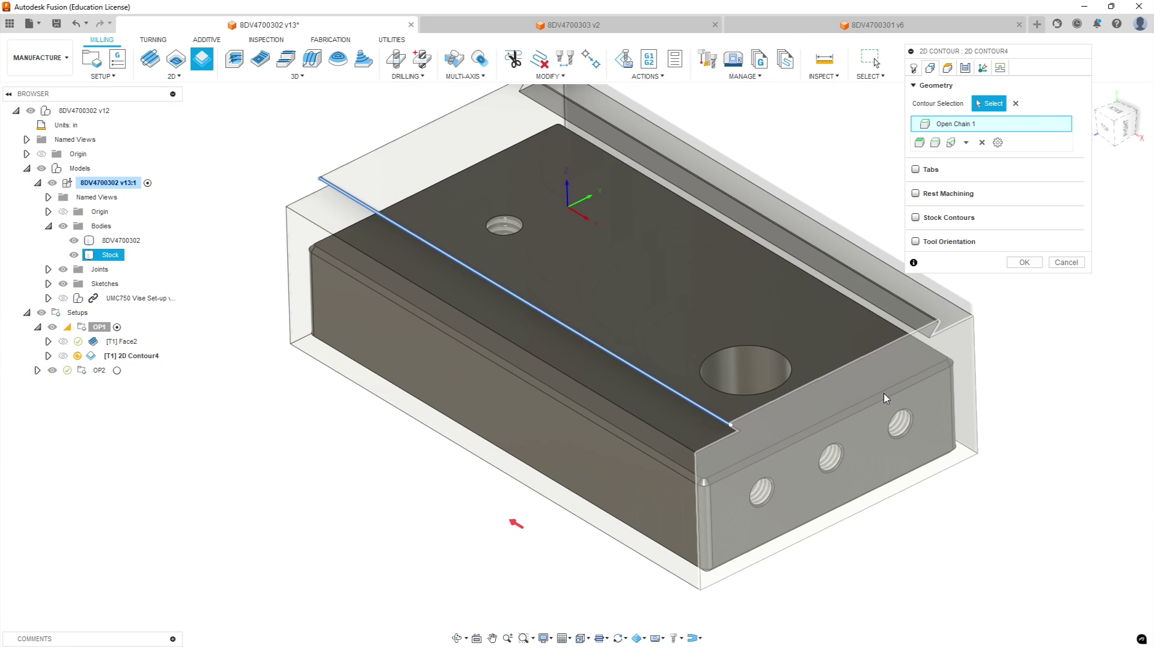
Add the matching edge of the dovetail's narrow flat on the maximum-Y side as a second open contour
{"action": "scroll", "coordinate": [910, 316], "scroll_direction": "up", "scroll_amount": 8}
{"action": "mouse_move", "coordinate": [910, 316]}
{"action": "middle_mouse_down", "text": "shift"}
{"action": "mouse_move", "coordinate": [875, 374]}
{"action": "mouse_move", "coordinate": [897, 323]}
{"action": "middle_mouse_up", "text": "shift"}
{"action": "scroll", "coordinate": [896, 328], "scroll_direction": "up", "scroll_amount": 8}
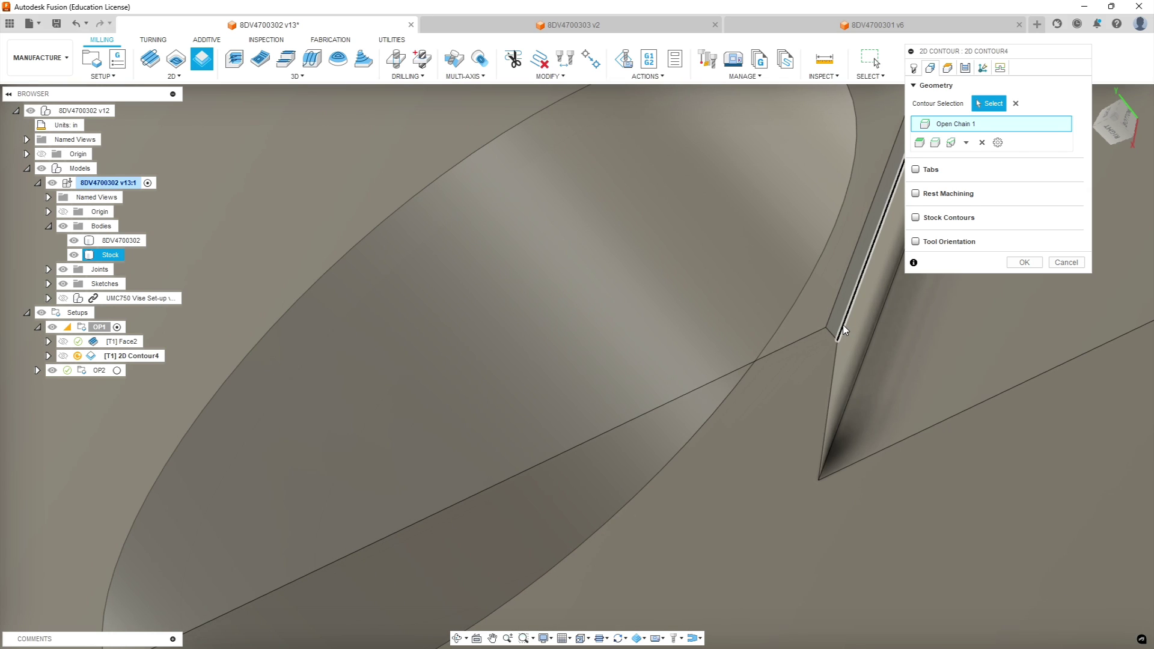
{"action": "left_click", "coordinate": [841, 331]}
{"action": "scroll", "coordinate": [723, 435], "scroll_direction": "down", "scroll_amount": 10}
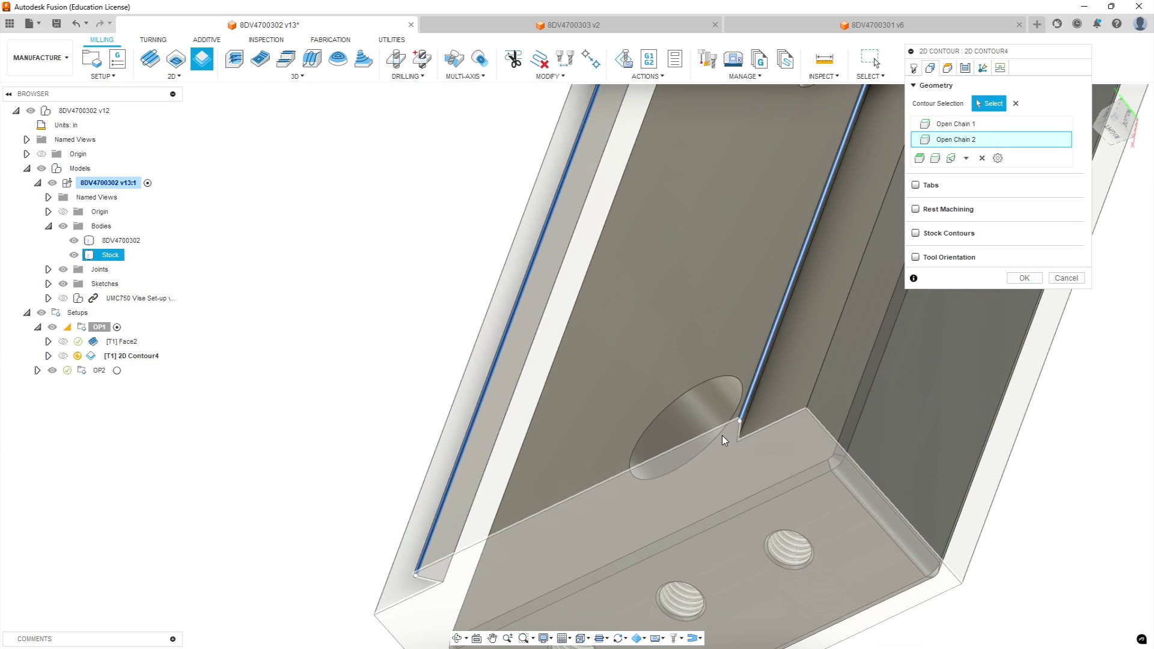
{"action": "middle_click_drag", "start_coordinate": [723, 435], "coordinate": [629, 432], "text": "shift"}
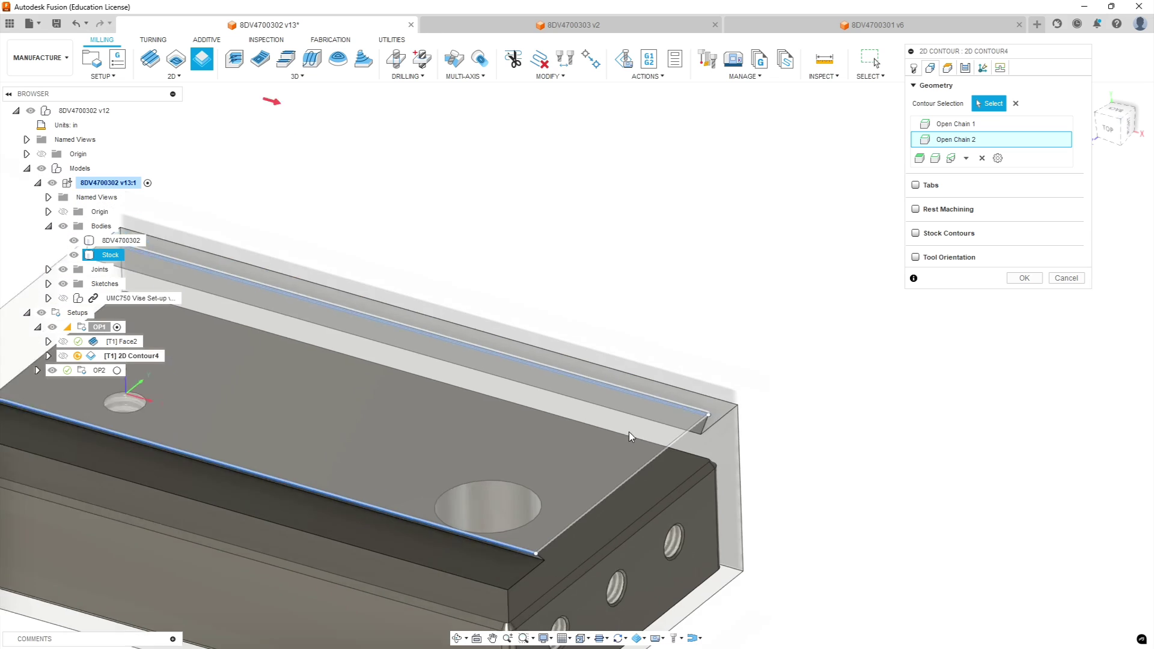
{"action": "scroll", "coordinate": [416, 438], "scroll_direction": "down", "scroll_amount": 6}
{"action": "scroll", "coordinate": [379, 359], "scroll_direction": "up", "scroll_amount": 2}
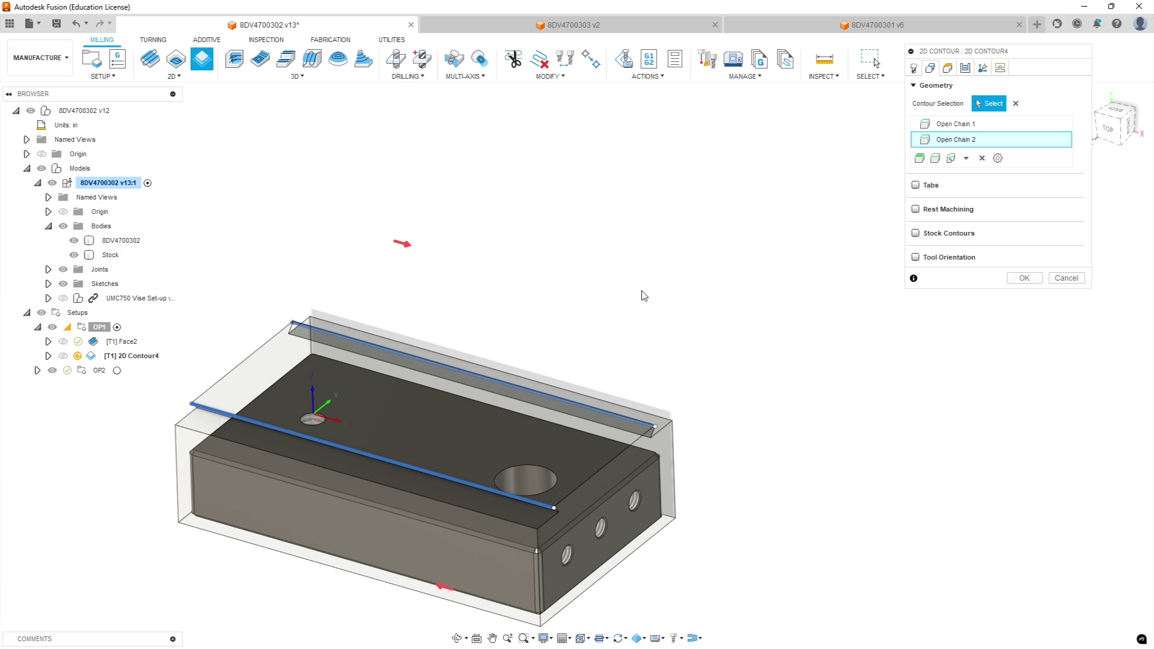
Assign the 1/4" x 1" x 3" end mill, tool 4, from the Sierra_VF1_aluminum library to the 2D contour
{"action": "left_click", "coordinate": [914, 67]}
{"action": "left_click", "coordinate": [1012, 104]}
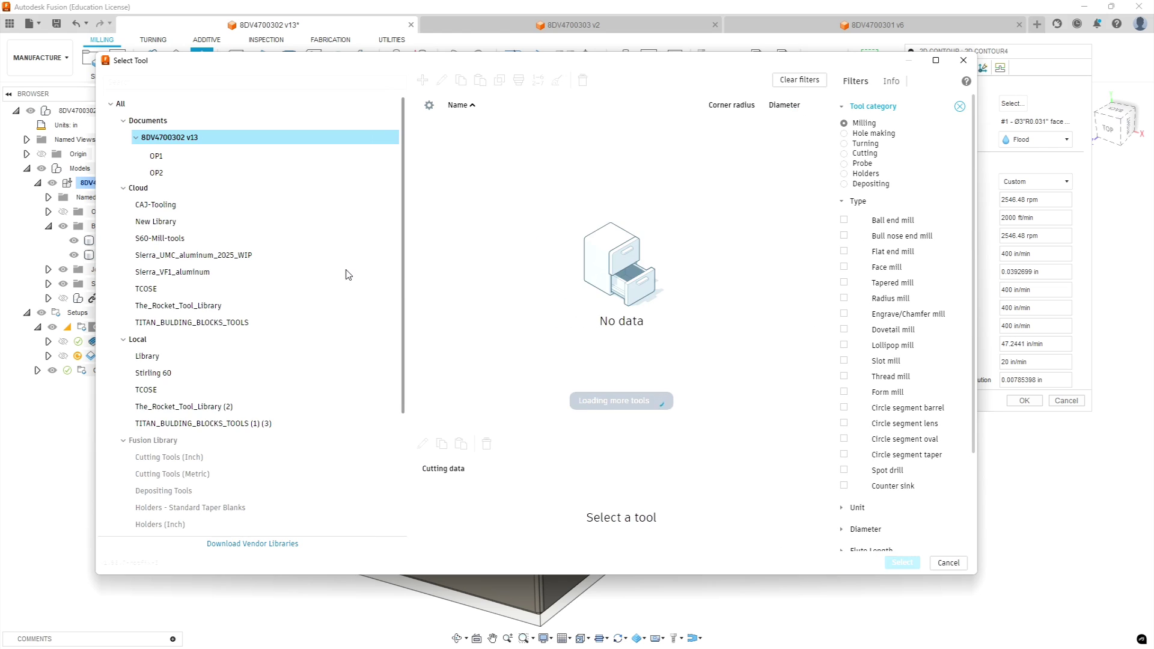
{"action": "left_click", "coordinate": [147, 272]}
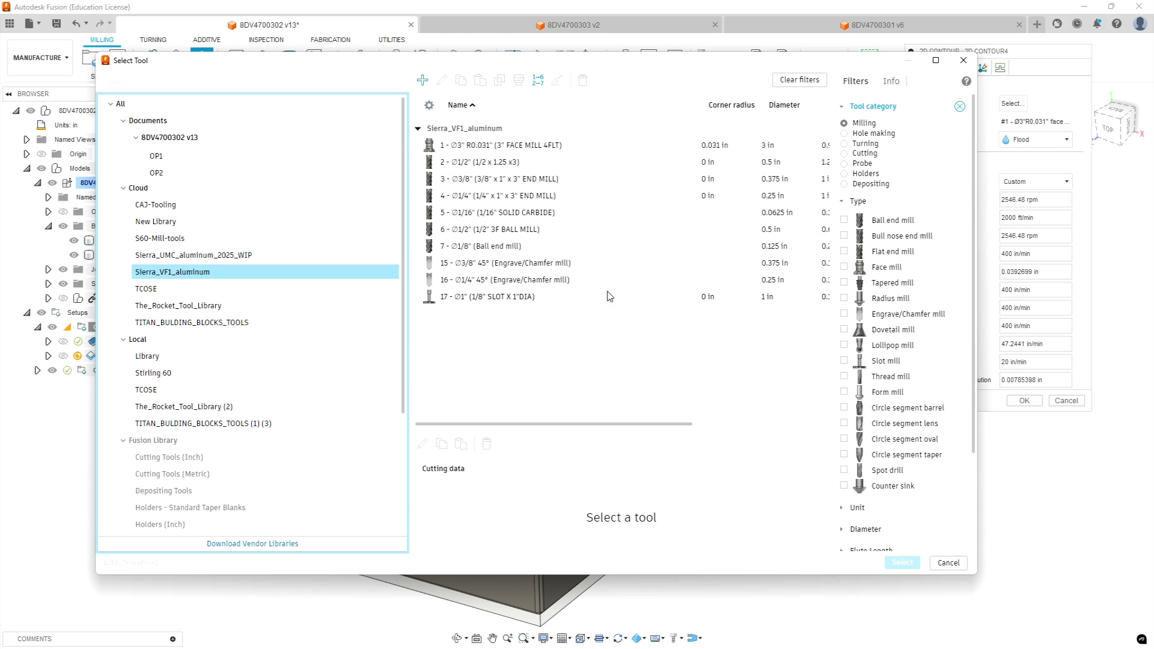
{"action": "left_click", "coordinate": [481, 197]}
{"action": "left_click", "coordinate": [904, 567]}
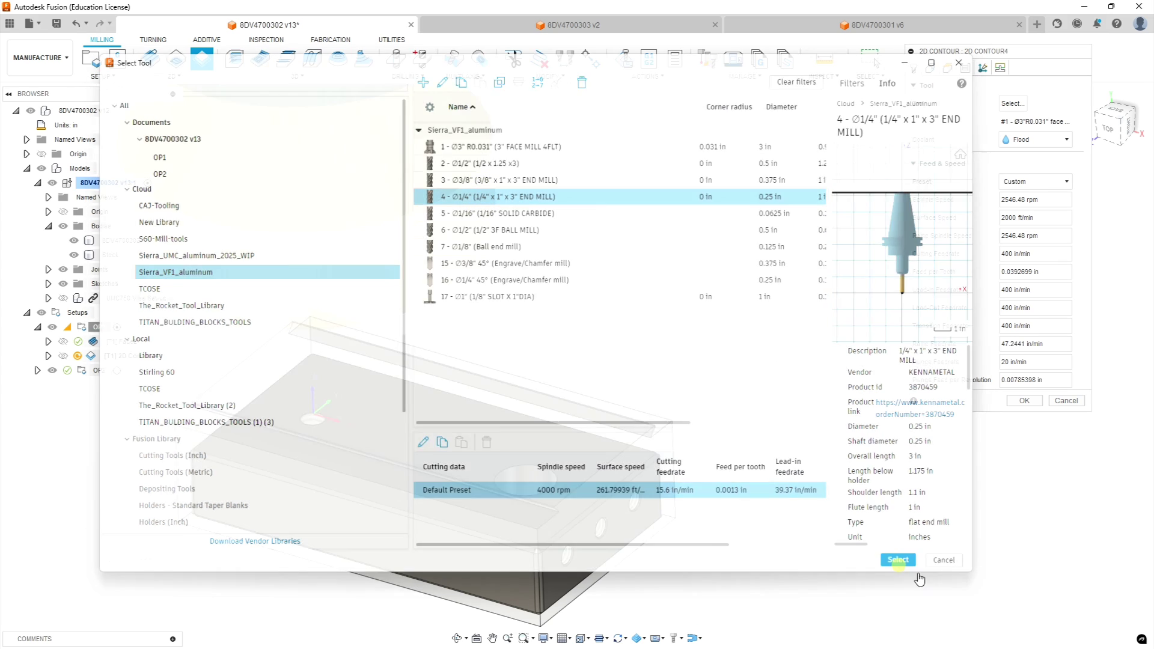
Set the 2D contour's cutting, lead-in and lead-out feedrates to 20 in/min and its ramp and plunge feedrates to 10 in/min
{"action": "left_click", "coordinate": [1051, 254]}
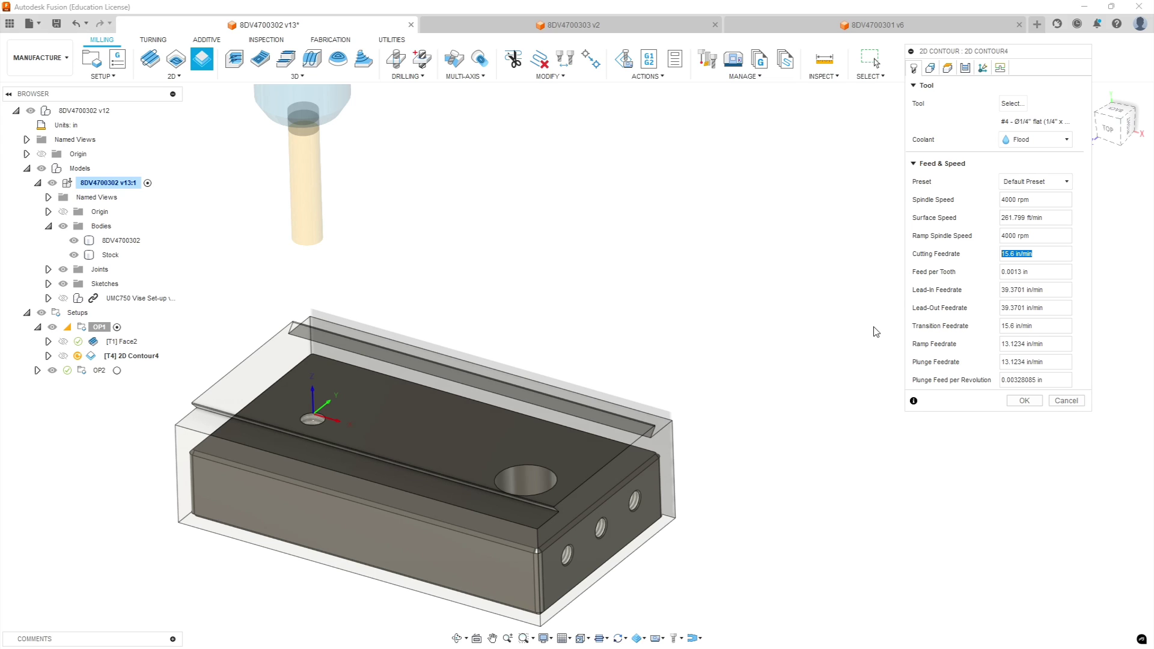
{"action": "type", "text": "20"}
{"action": "left_click", "coordinate": [1023, 289]}
{"action": "type", "text": "20"}
{"action": "left_click", "coordinate": [1046, 307]}
{"action": "type", "text": "20"}
{"action": "left_click", "coordinate": [1052, 328]}
{"action": "left_click", "coordinate": [1035, 344]}
{"action": "type", "text": "10"}
{"action": "left_click", "coordinate": [1051, 361]}
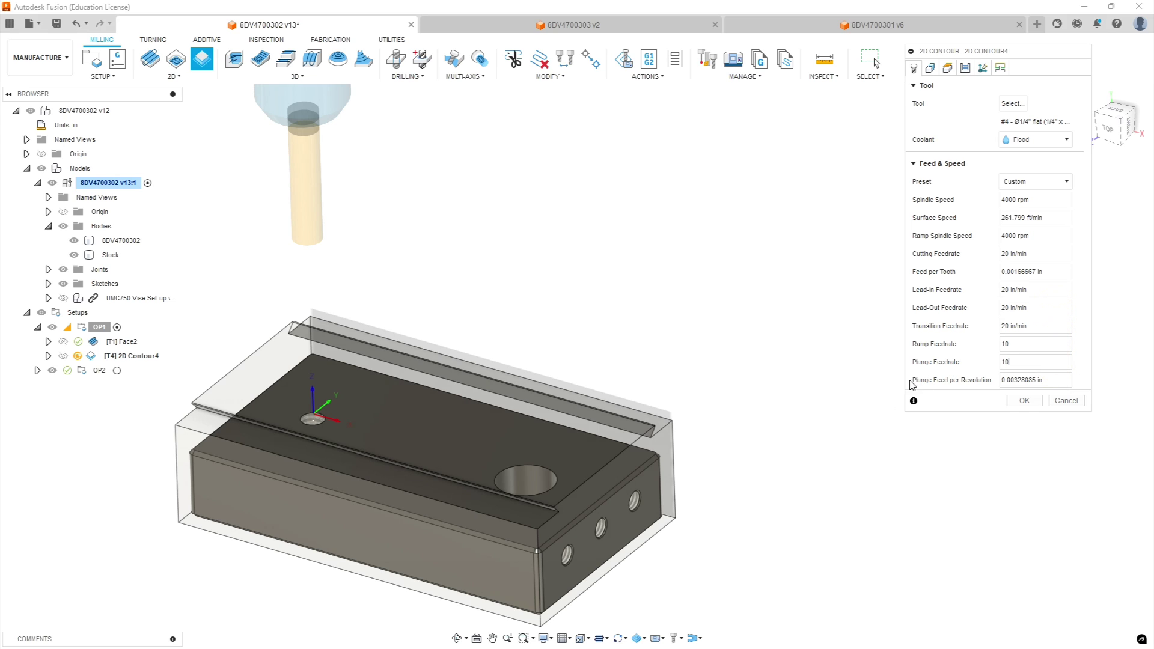
Base the 2D contour's retract and top heights on the model top instead of the stock top
{"action": "left_click", "coordinate": [929, 67]}
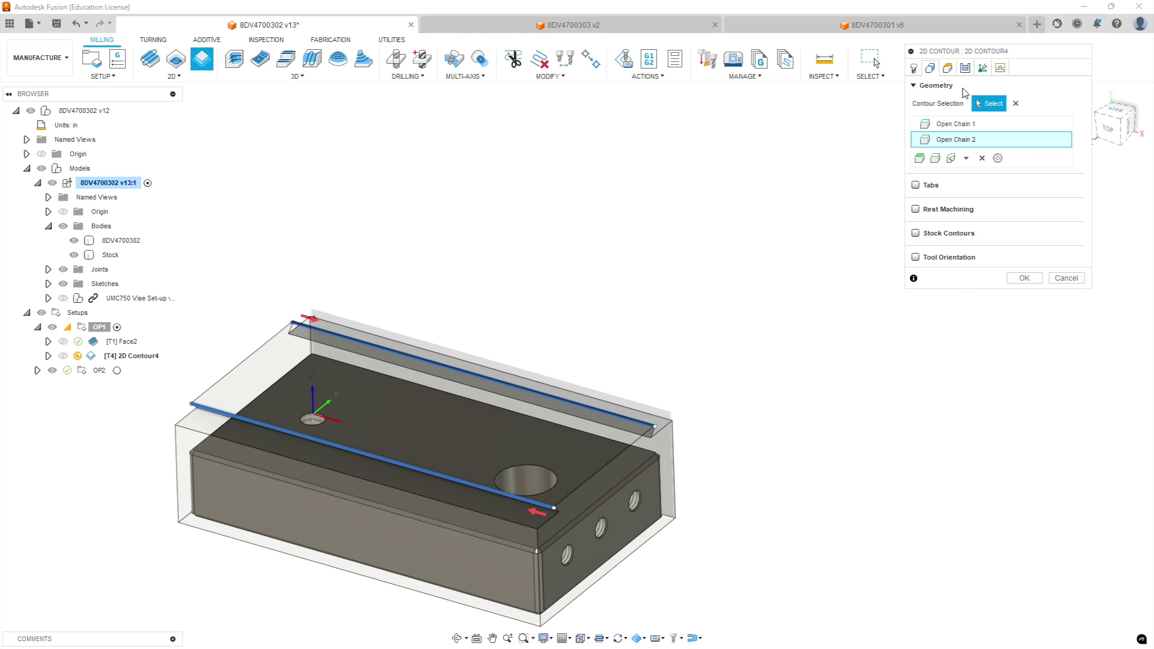
{"action": "left_click", "coordinate": [948, 67]}
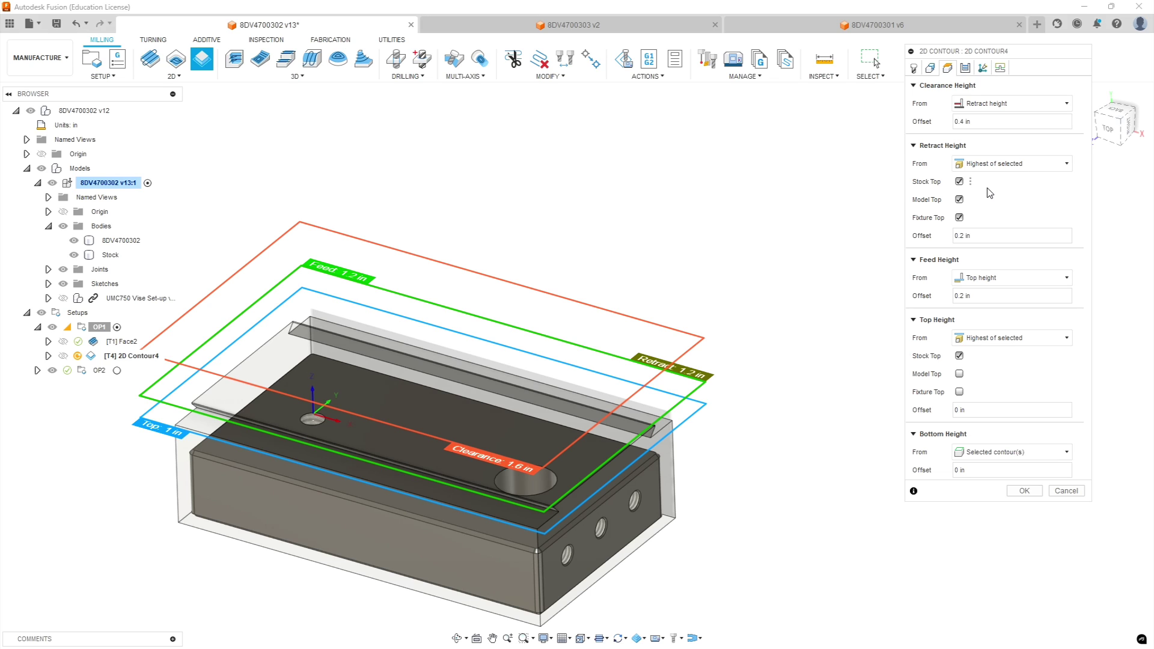
{"action": "left_click", "coordinate": [959, 181]}
{"action": "left_click", "coordinate": [959, 373]}
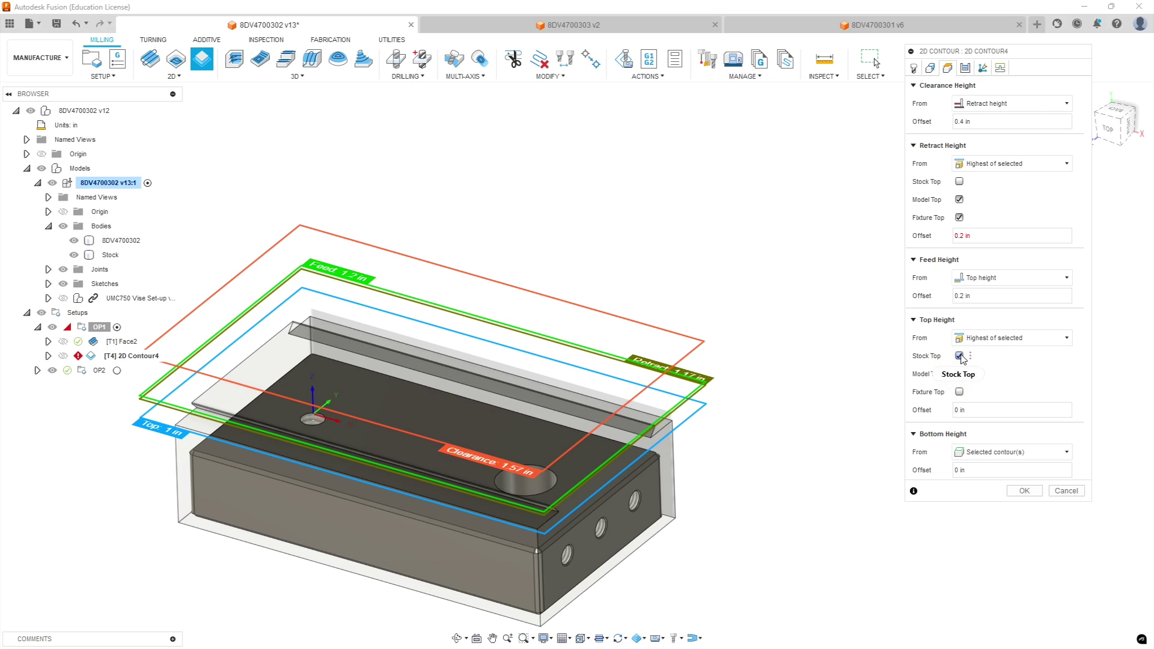
{"action": "left_click", "coordinate": [959, 355]}
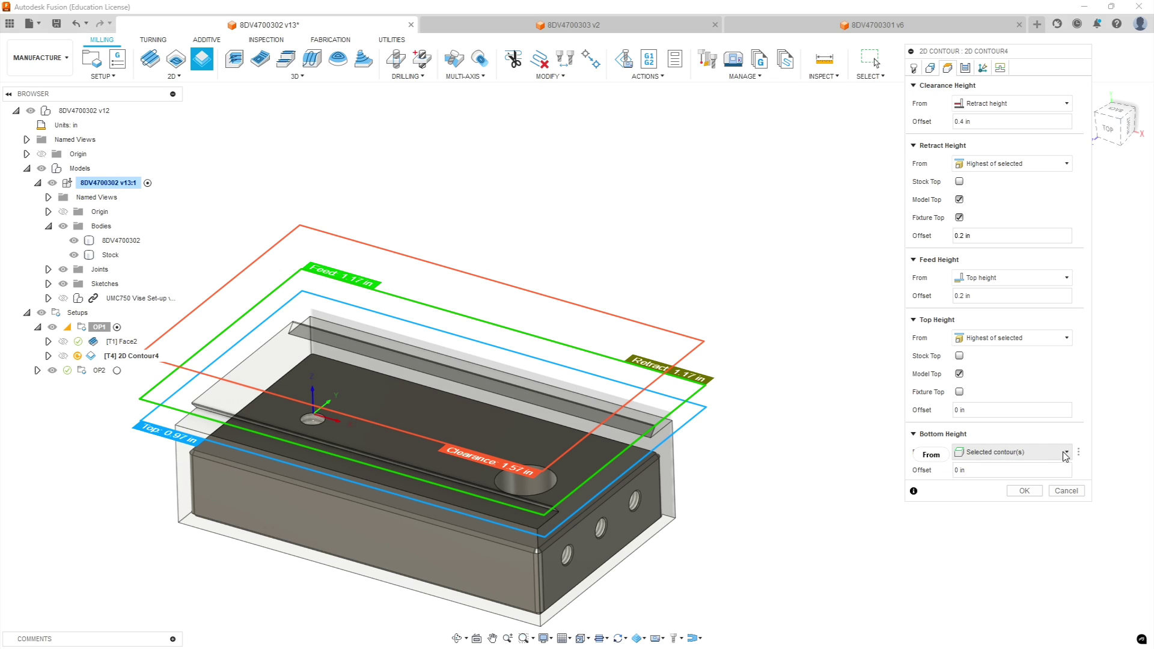
Set the 2D contour's bottom height from a selection, using the stock's ledge face beside the dovetail on the minimum-Y side
{"action": "left_click", "coordinate": [999, 456]}
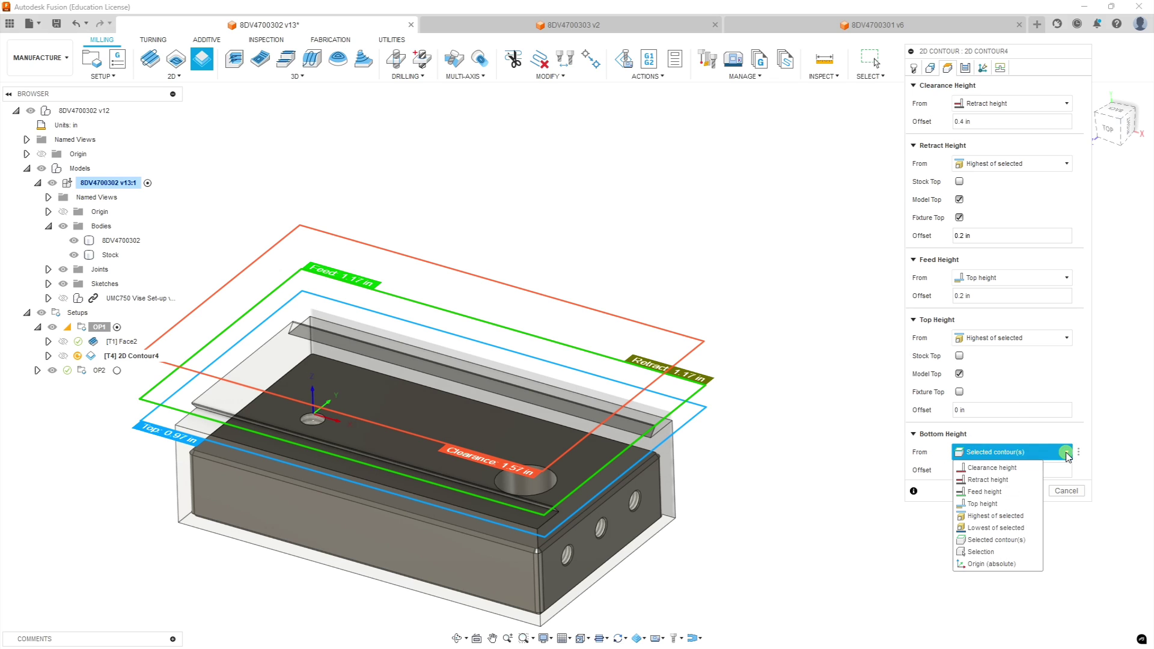
{"action": "left_click", "coordinate": [981, 551]}
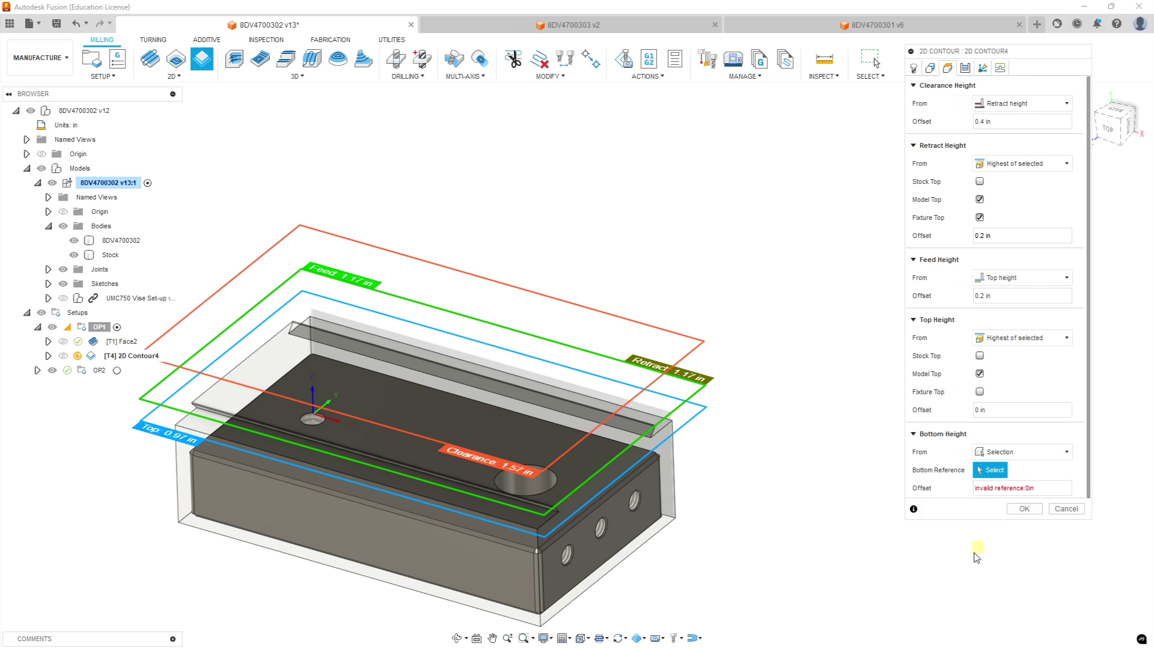
{"action": "left_click", "coordinate": [523, 521]}
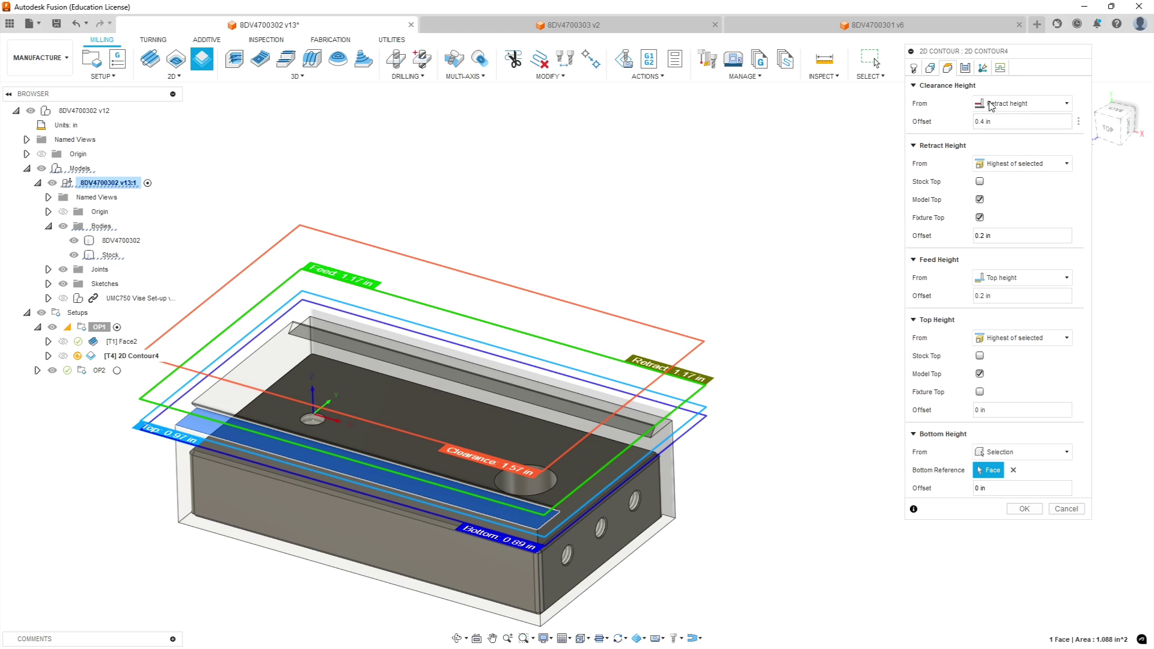
Set the 2D contour's compensation type to Wear and enable roughing passes
{"action": "left_click", "coordinate": [983, 68]}
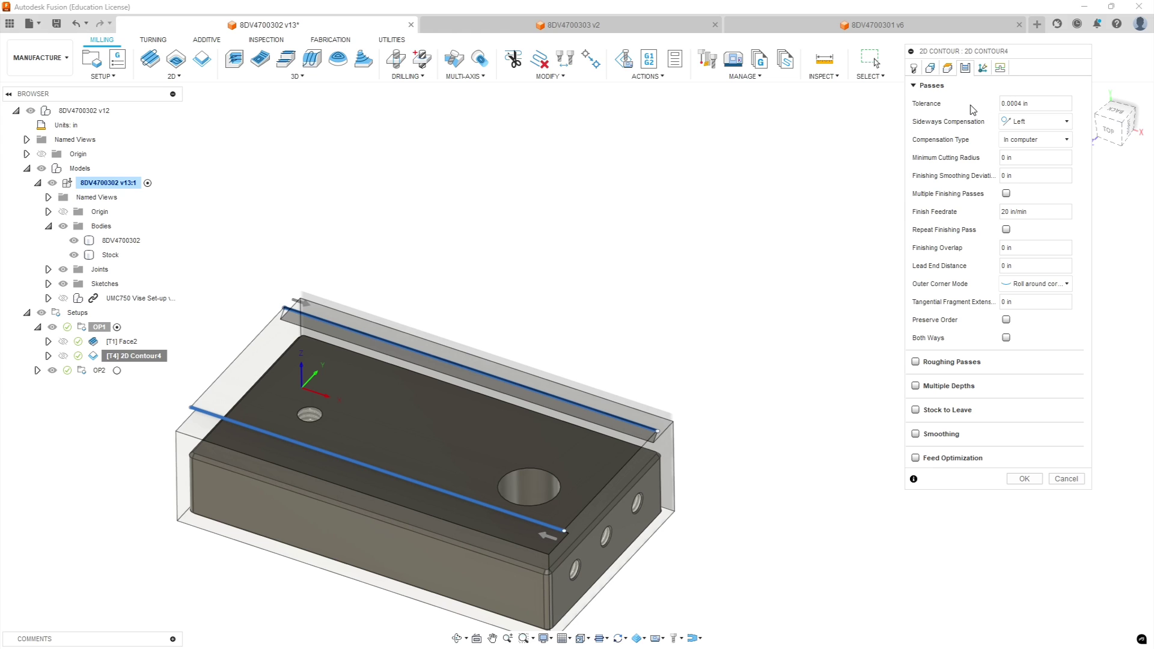
{"action": "left_click", "coordinate": [1035, 139]}
{"action": "left_click", "coordinate": [1032, 177]}
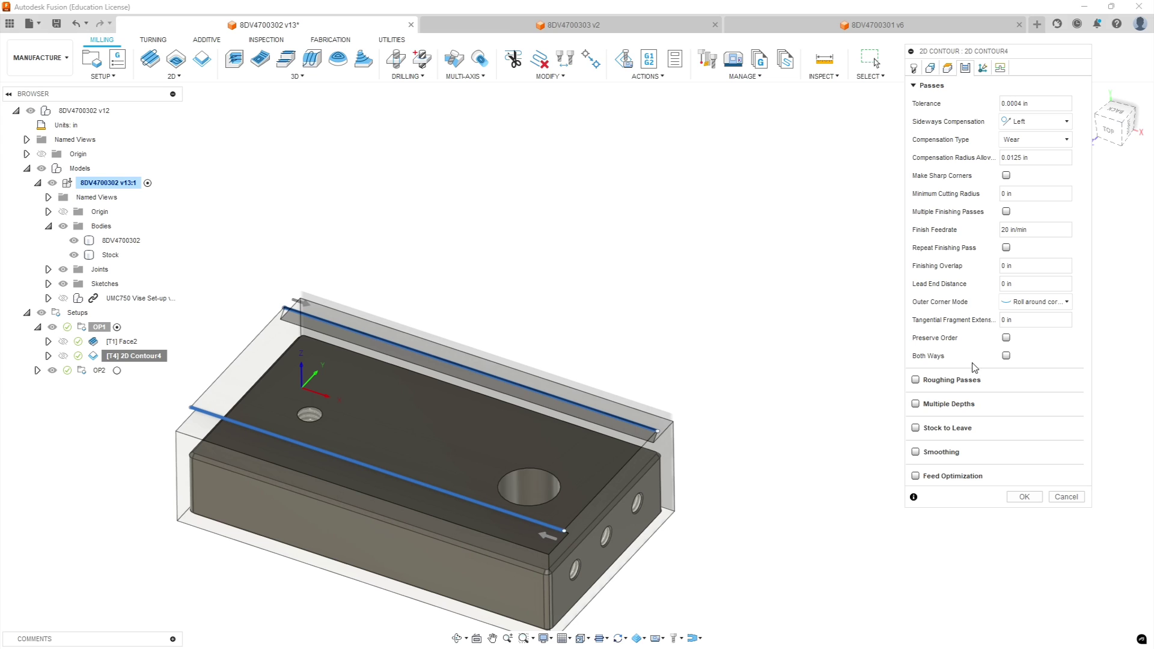
{"action": "left_click", "coordinate": [915, 380]}
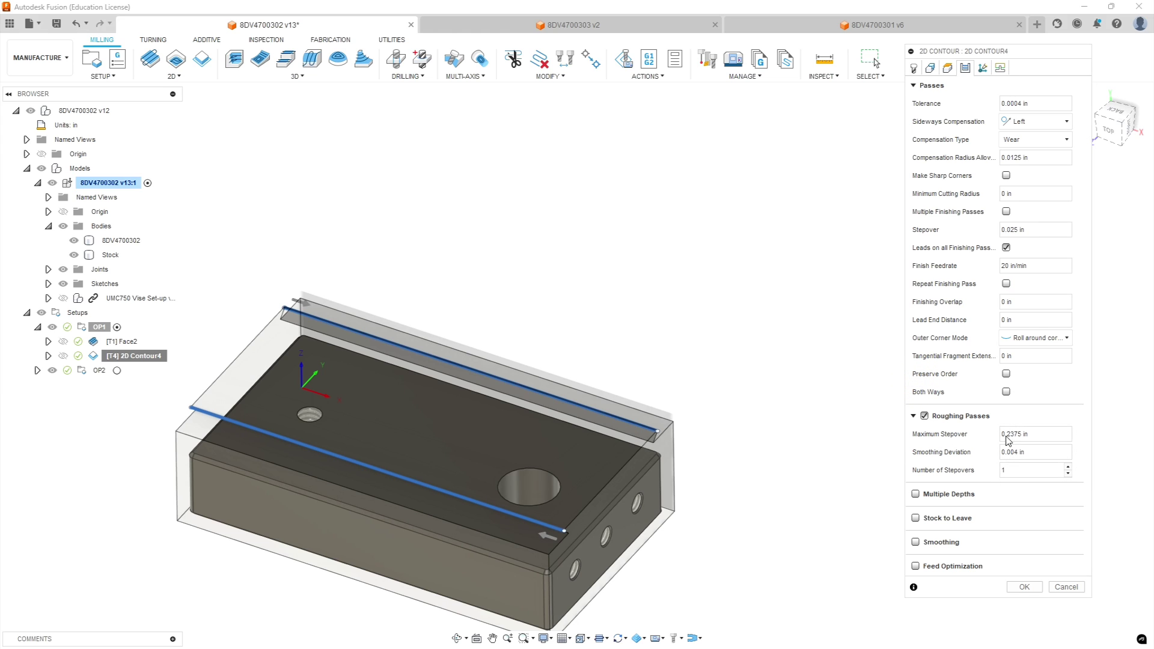
Switch to Calculator and multiply 0.25 by 0.8 to work out the maximum roughing stepover
{"action": "left_click", "coordinate": [1021, 433]}
{"action": "key", "text": "alt+Tab"}
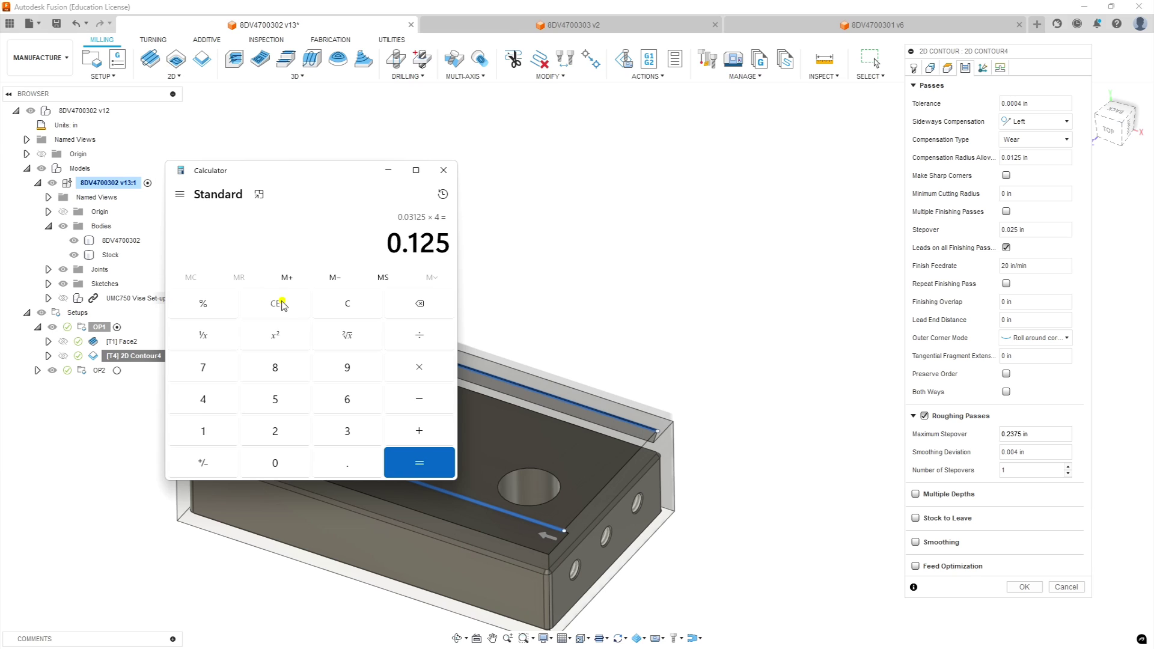
{"action": "left_click", "coordinate": [278, 303]}
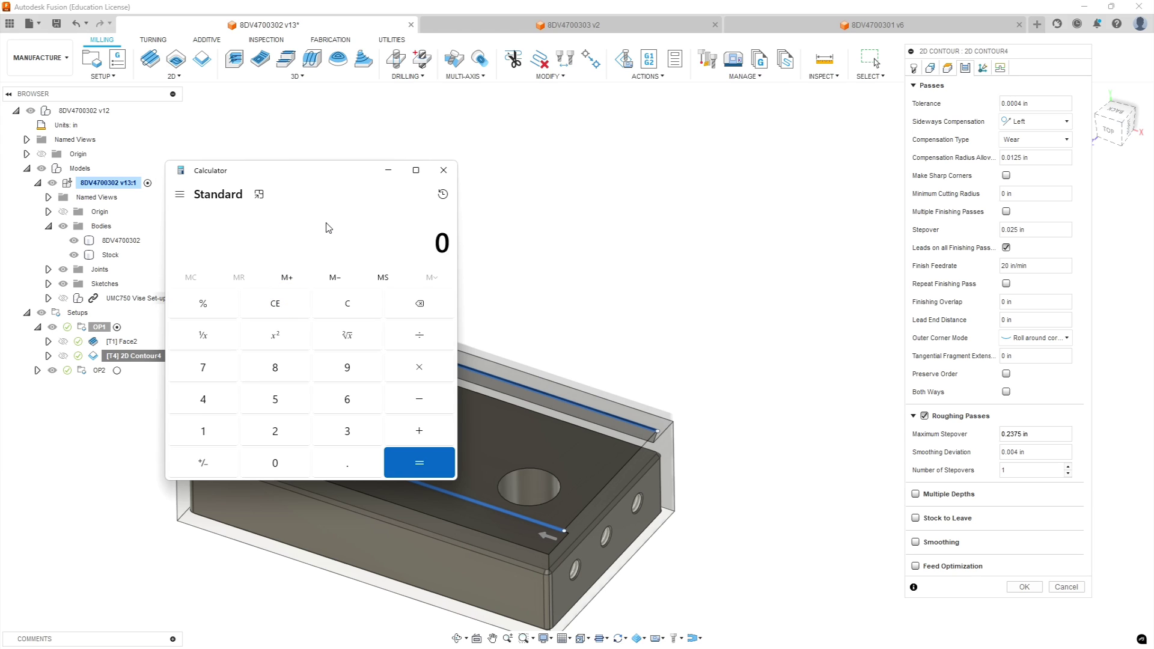
{"action": "type", "text": "0.25*0."}
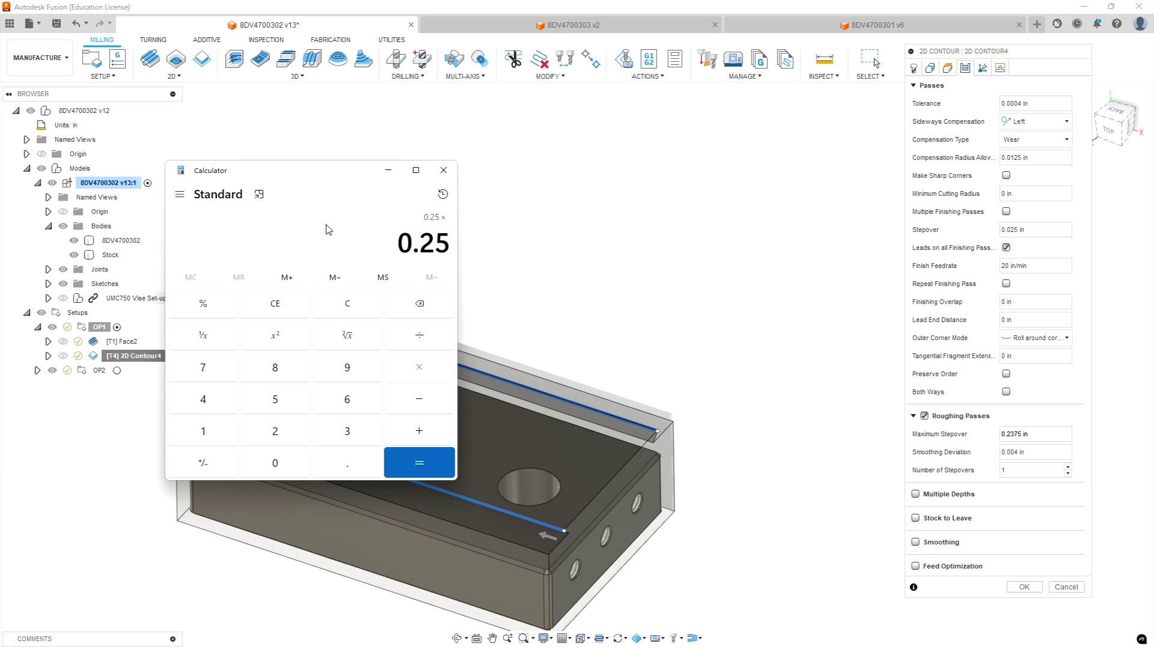
{"action": "type", "text": "8"}
{"action": "key", "text": "Return"}
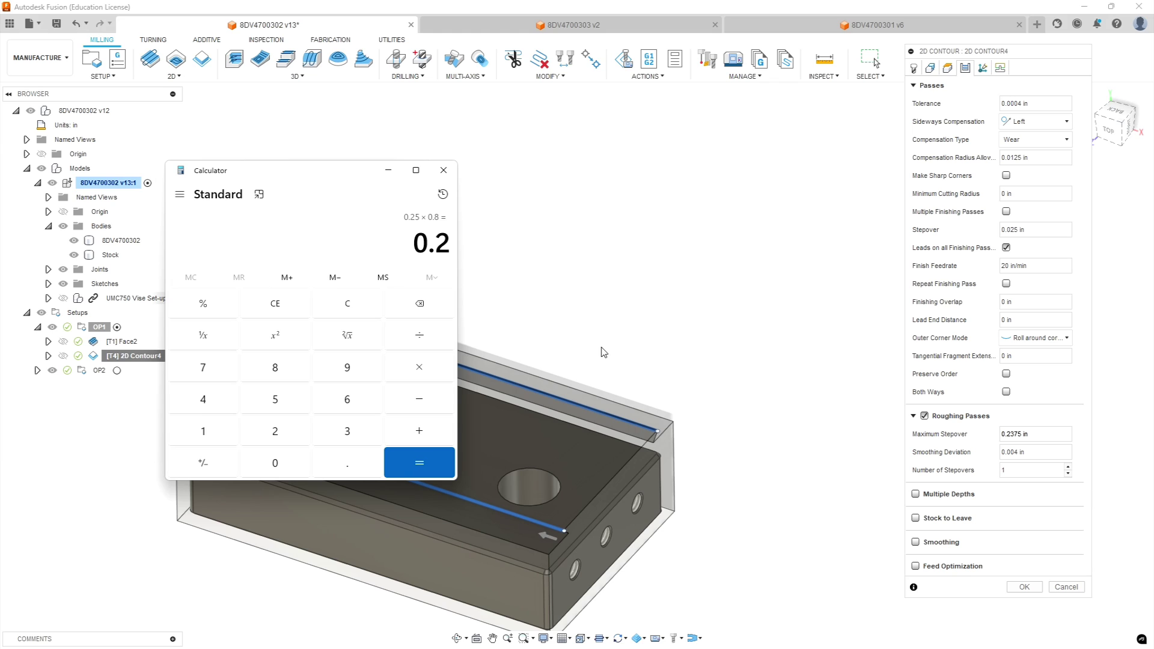
Set the roughing passes' maximum stepover to 0.2 in and the finishing stepover to 0.01 in
{"action": "left_click", "coordinate": [1030, 434]}
{"action": "left_click_drag", "start_coordinate": [1024, 434], "coordinate": [1010, 434]}
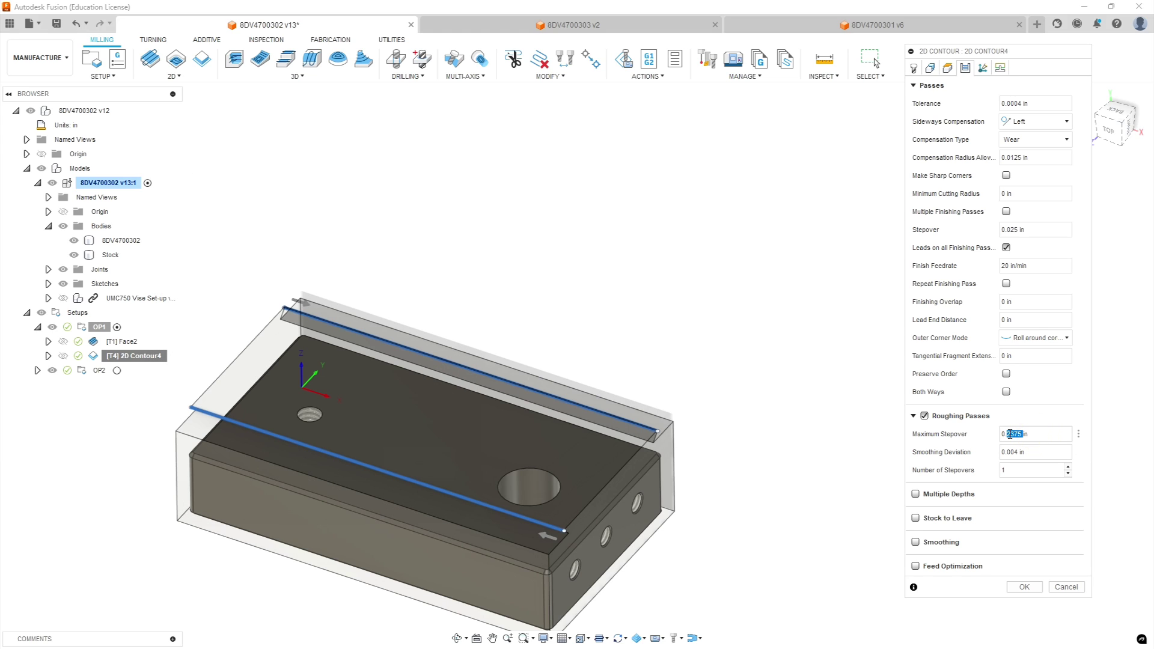
{"action": "key", "text": "BackSpace"}
{"action": "left_click", "coordinate": [1031, 449]}
{"action": "left_click_drag", "start_coordinate": [1027, 227], "coordinate": [922, 233]}
{"action": "type", "text": ".01"}
Set the lead-in sweep angle and vertical lead-in radius to 0, change the linear lead-in distance, and generate the 2D contour
{"action": "left_click", "coordinate": [983, 70]}
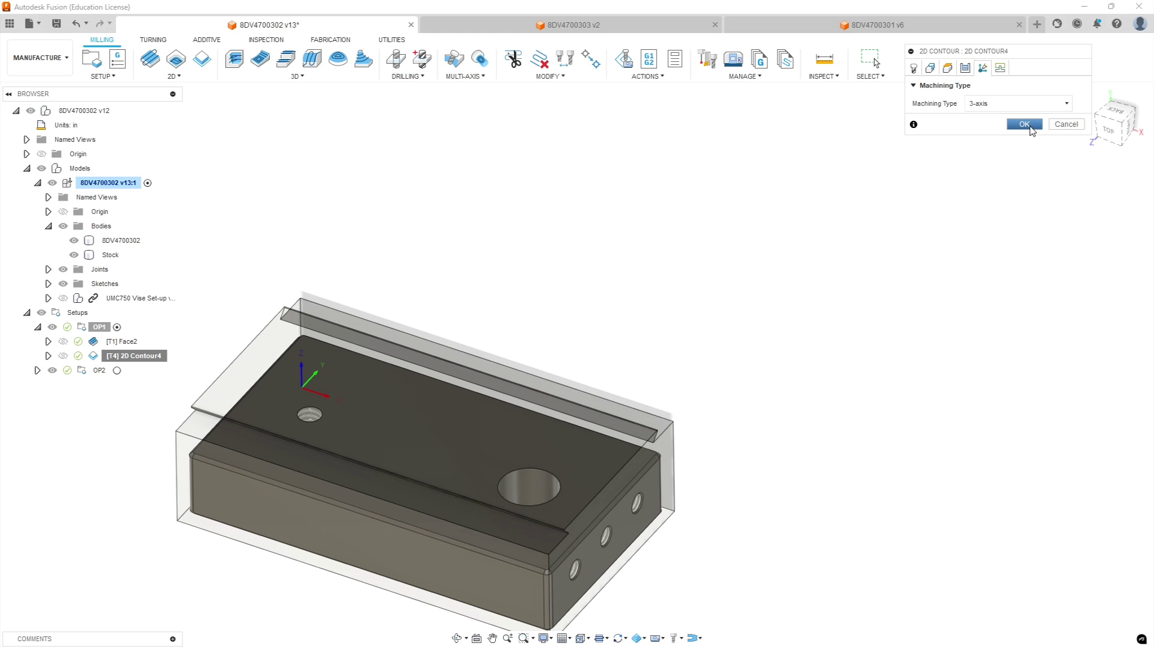
{"action": "left_click", "coordinate": [1000, 68]}
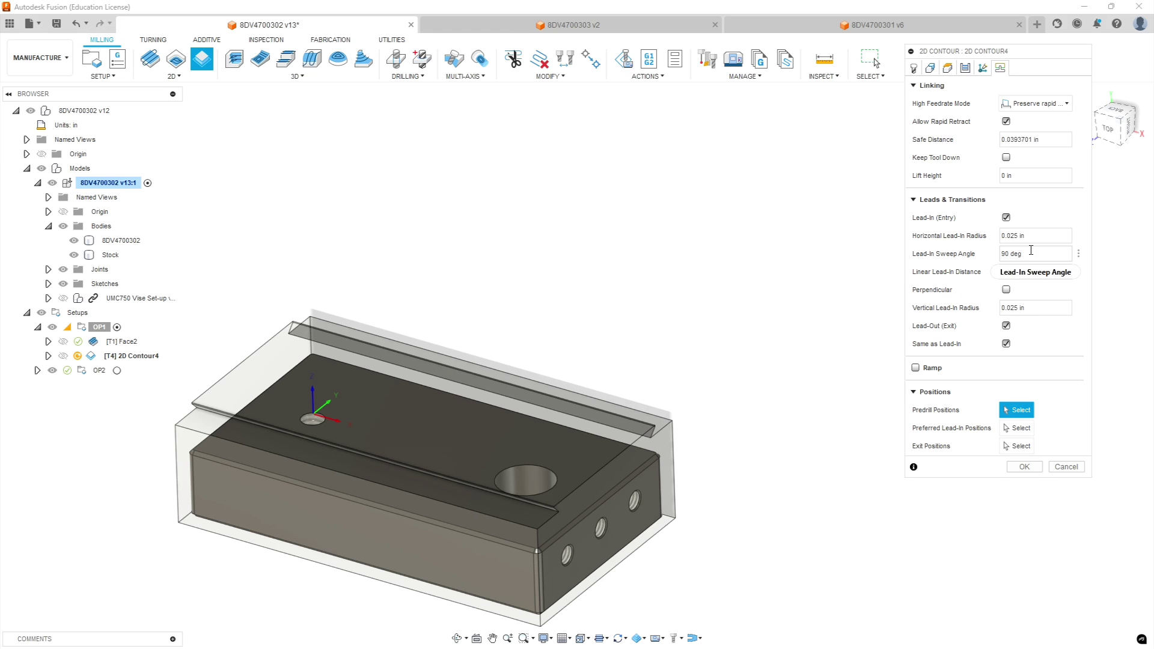
{"action": "left_click", "coordinate": [1028, 253]}
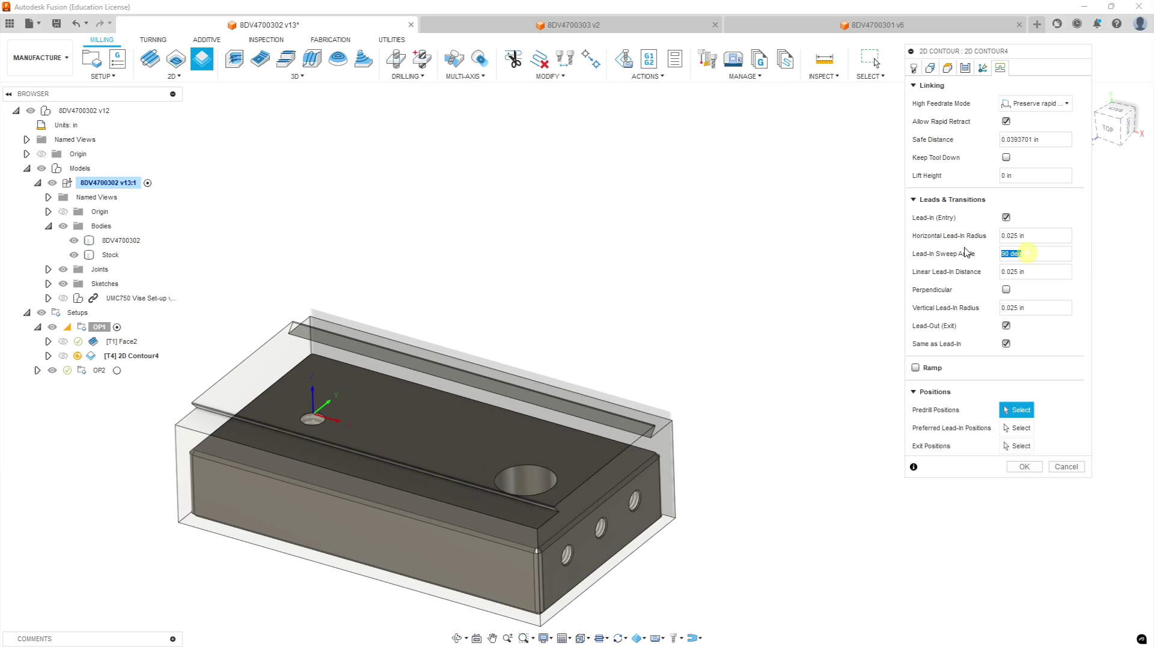
{"action": "type", "text": "0"}
{"action": "key", "text": "Tab"}
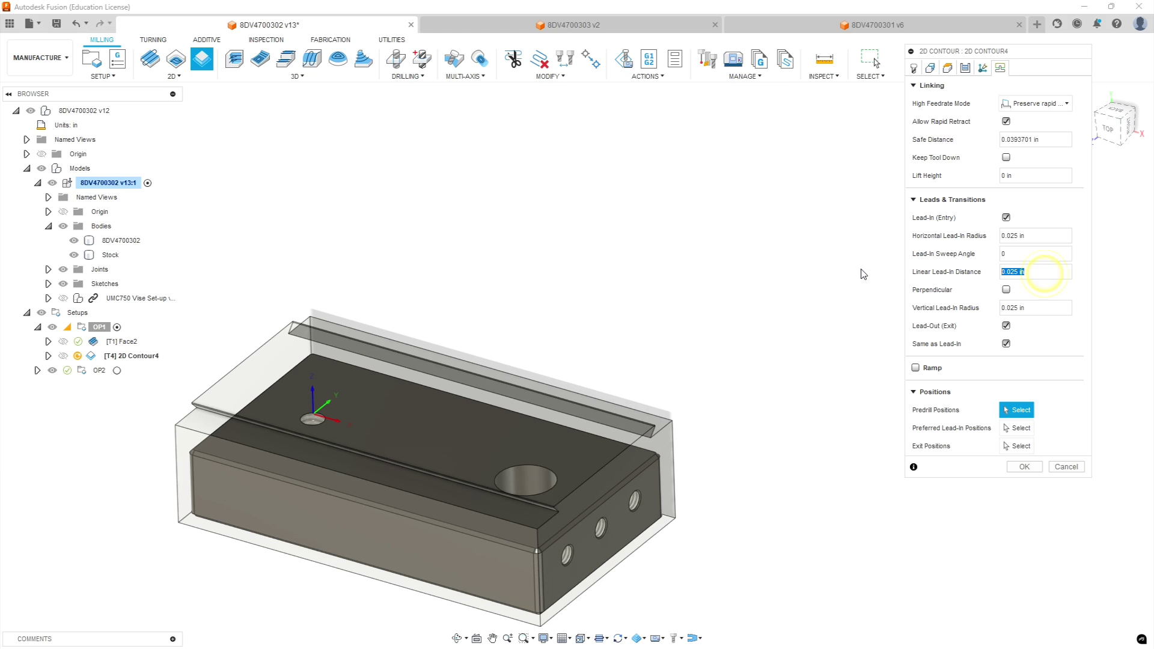
{"action": "key", "text": "BackSpace"}
{"action": "key", "text": "BackSpace"}
{"action": "key", "text": "BackSpace"}
{"action": "left_click", "coordinate": [1022, 308]}
{"action": "type", "text": "0"}
{"action": "left_click", "coordinate": [1024, 466]}
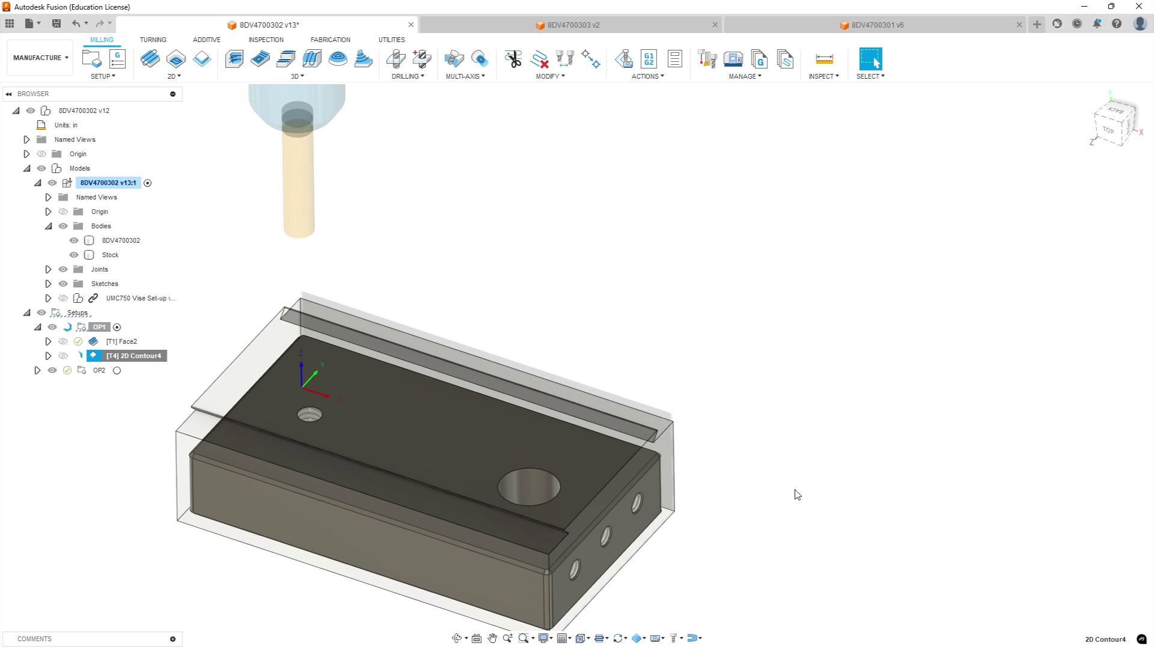
Examine the 2D contour toolpath and its lead-ins and lead-outs at the ends of both dovetail sides
{"action": "scroll", "coordinate": [553, 527], "scroll_direction": "up", "scroll_amount": 6}
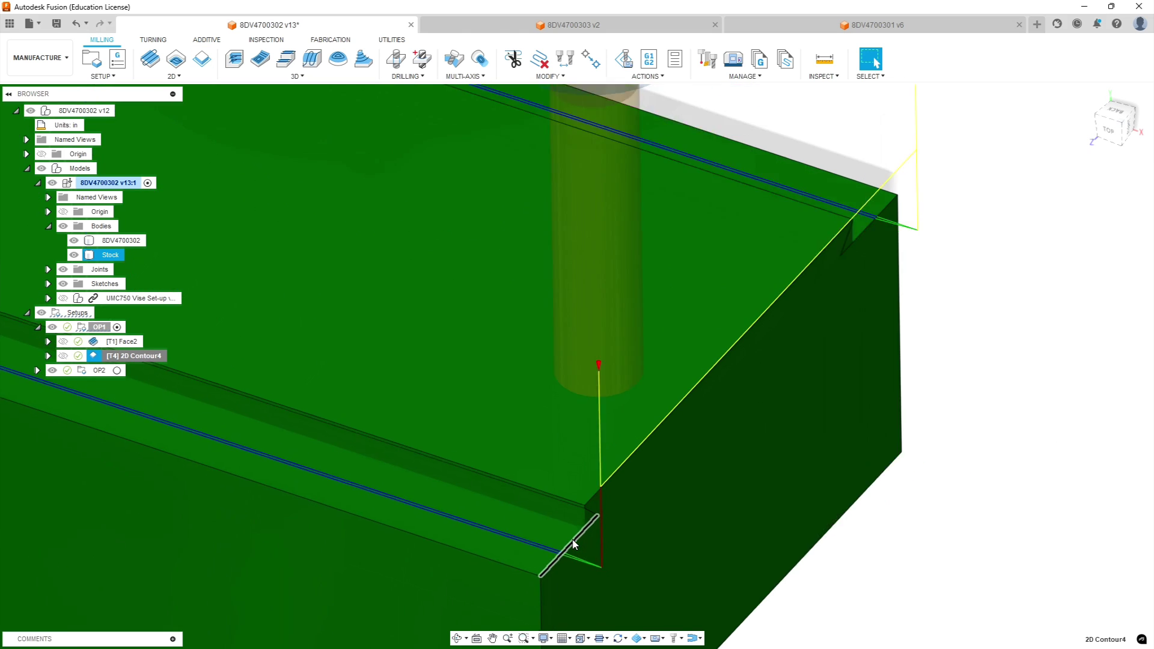
{"action": "mouse_move", "coordinate": [565, 571]}
{"action": "middle_mouse_down", "text": "shift"}
{"action": "mouse_move", "coordinate": [505, 552]}
{"action": "mouse_move", "coordinate": [575, 569]}
{"action": "middle_mouse_up", "text": "shift"}
{"action": "scroll", "coordinate": [575, 569], "scroll_direction": "down", "scroll_amount": 10}
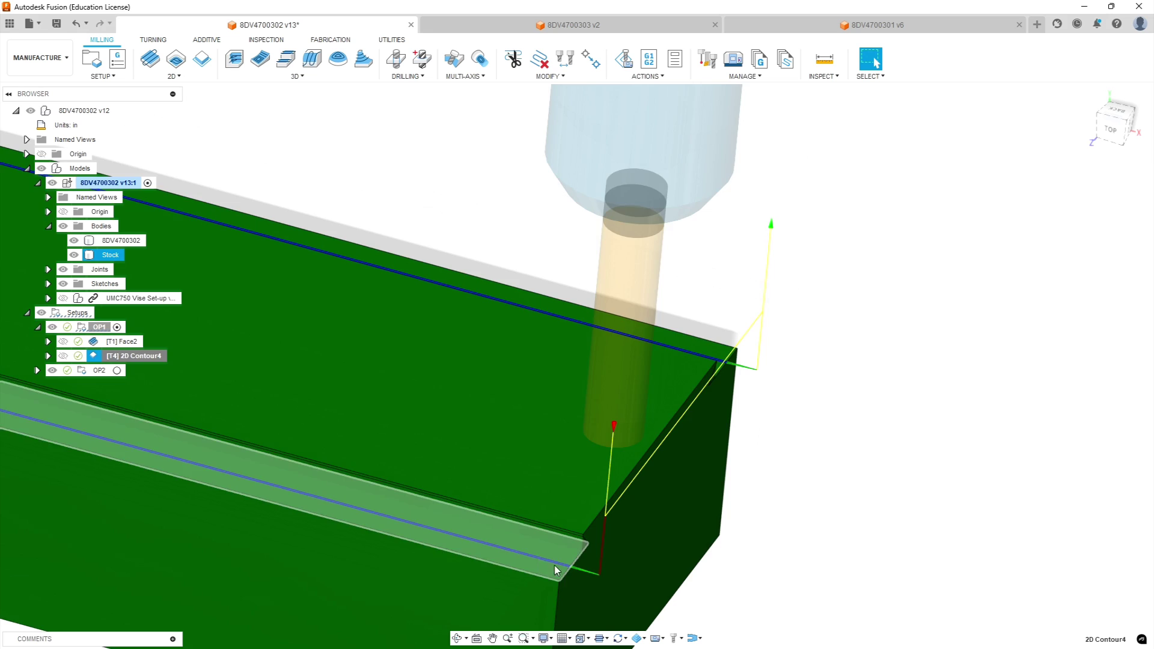
{"action": "scroll", "coordinate": [289, 504], "scroll_direction": "up", "scroll_amount": 4}
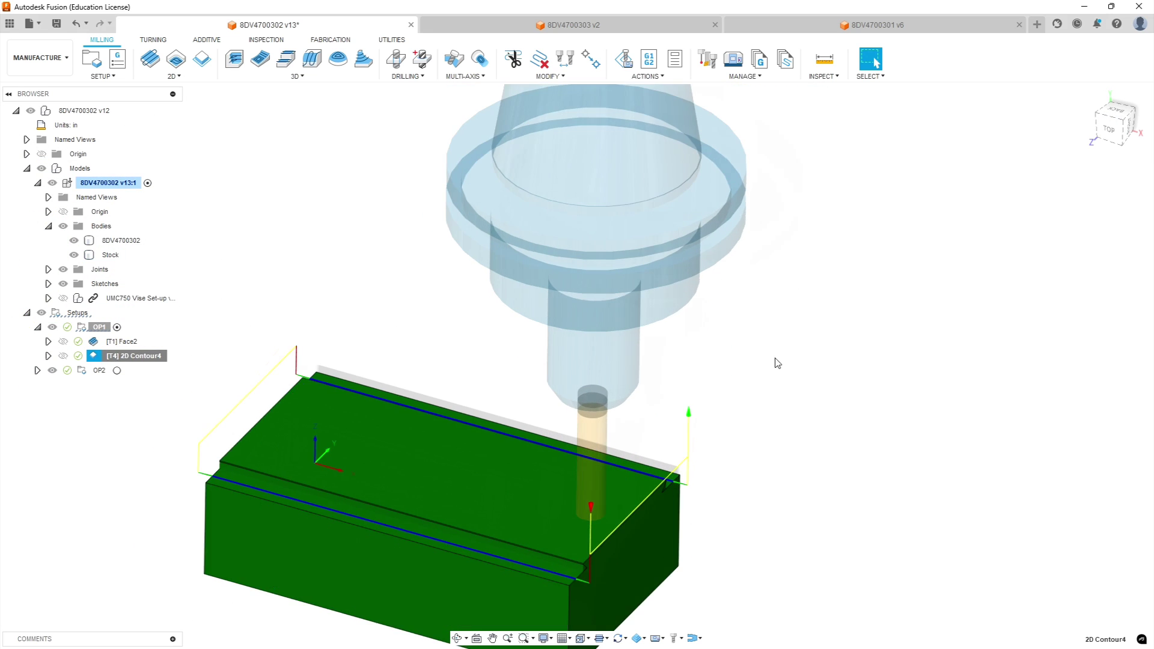
{"action": "left_click", "coordinate": [844, 363]}
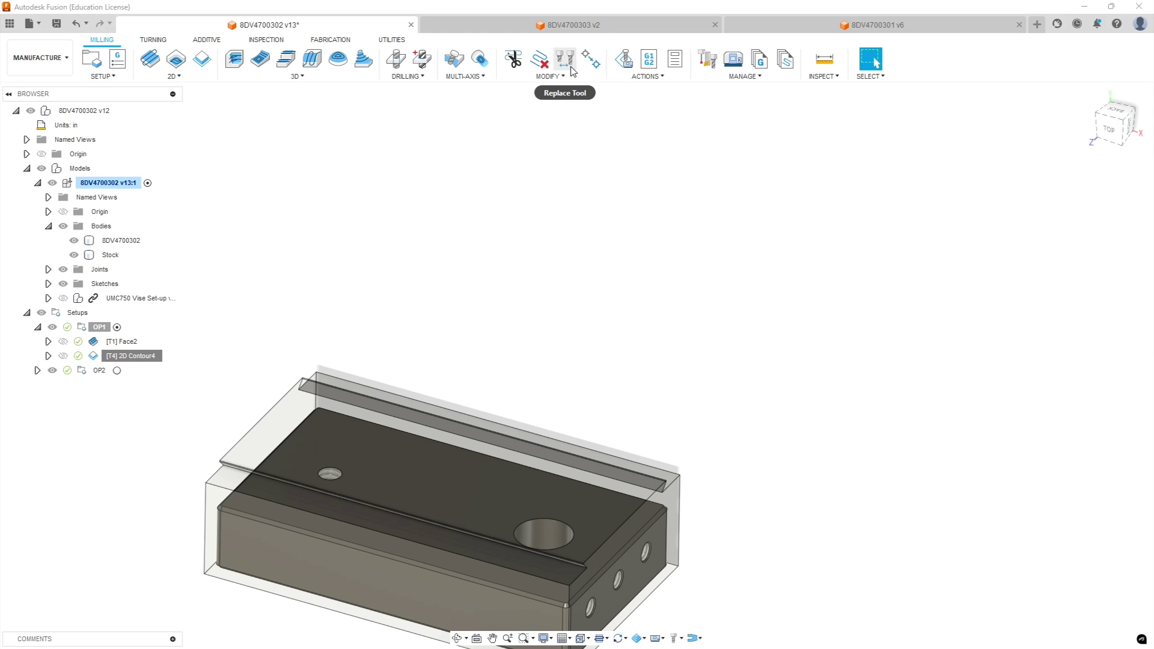
Look through the Sierra_VF1_aluminum tool library for a dovetail cutter
{"action": "left_click", "coordinate": [707, 59]}
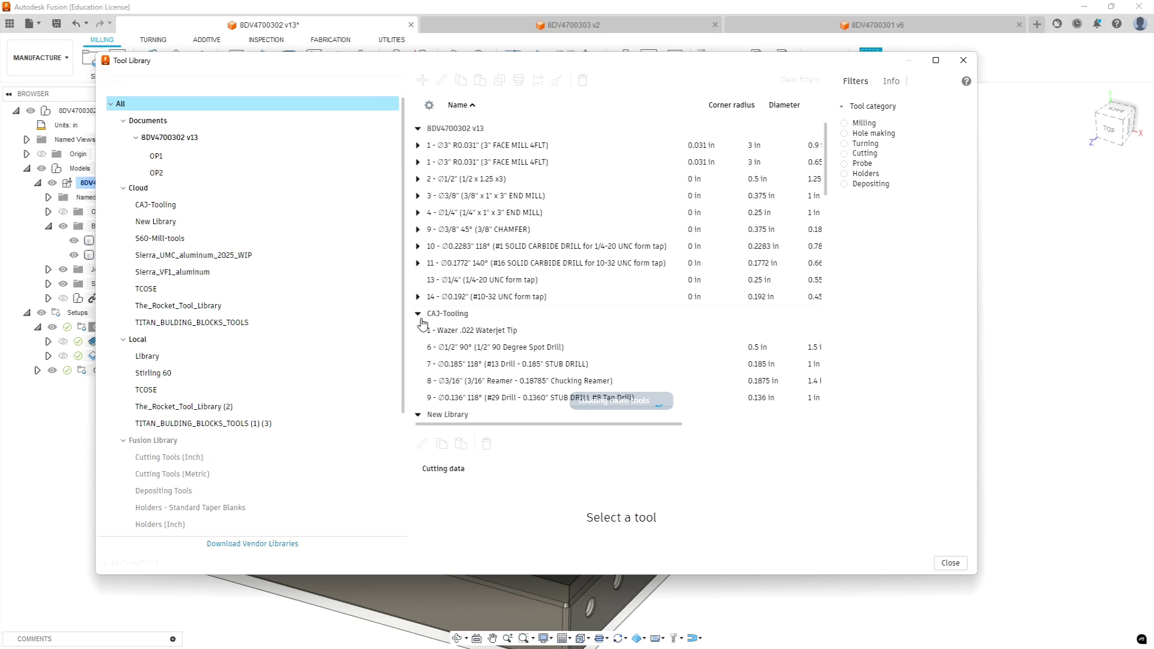
{"action": "left_click", "coordinate": [178, 271]}
{"action": "scroll", "coordinate": [641, 304], "scroll_direction": "down", "scroll_amount": 1}
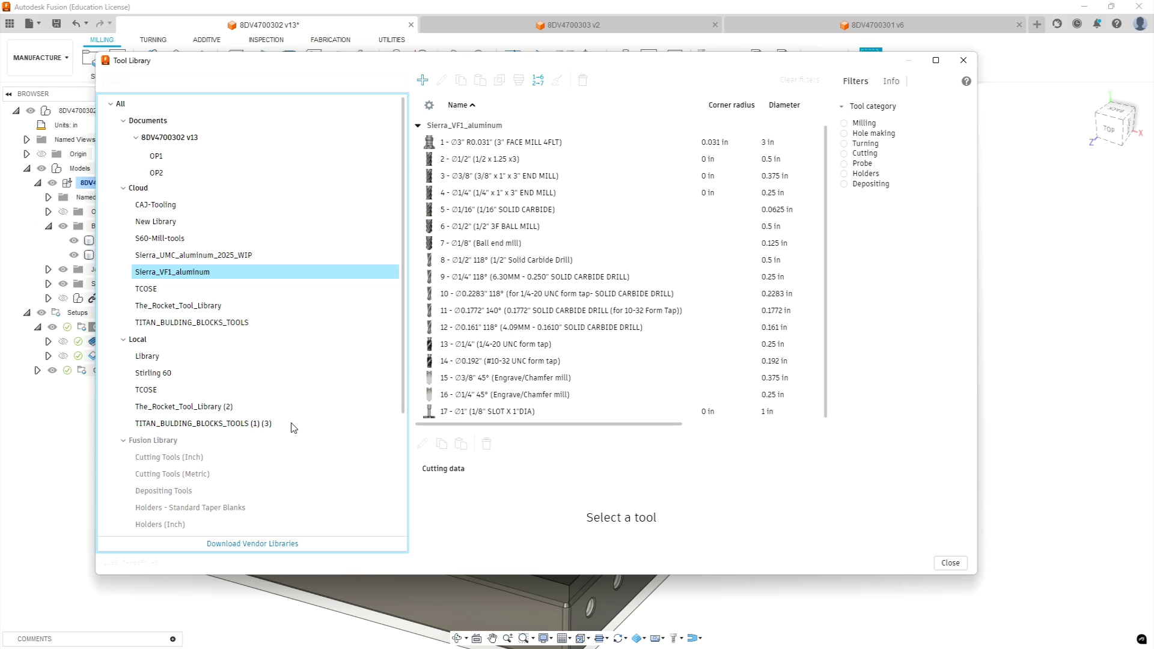
Turn on the Cutting Tools (Inch) and Milling Tools (Inch) libraries and filter the milling tools to dovetail mills
{"action": "left_click", "coordinate": [168, 460]}
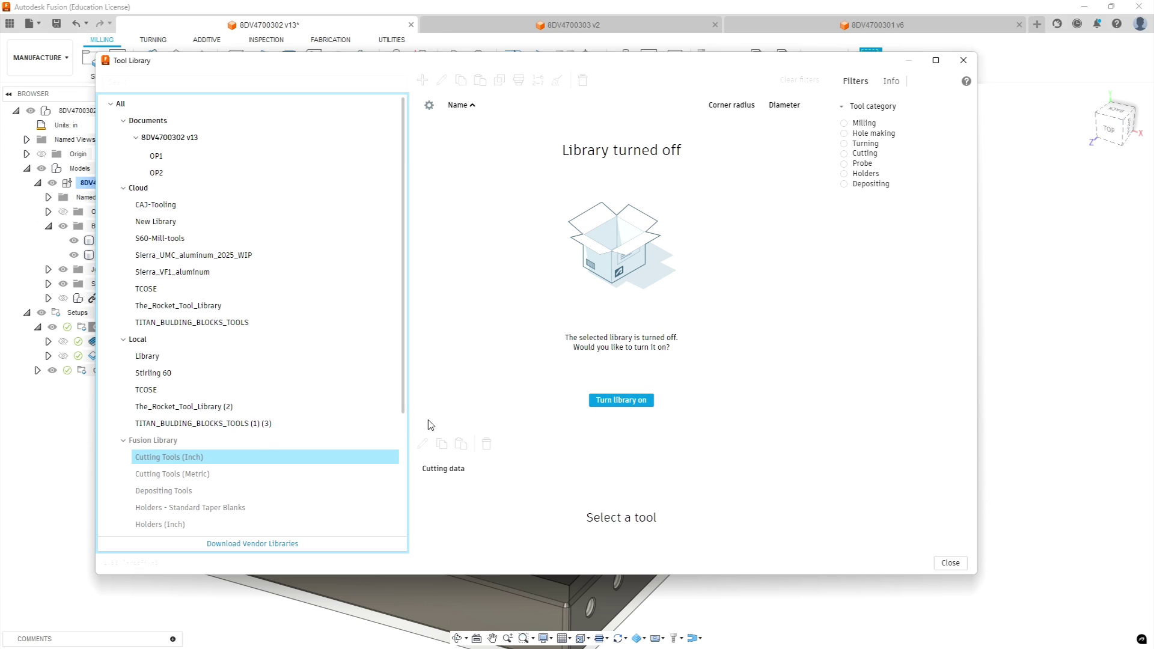
{"action": "left_click", "coordinate": [642, 399]}
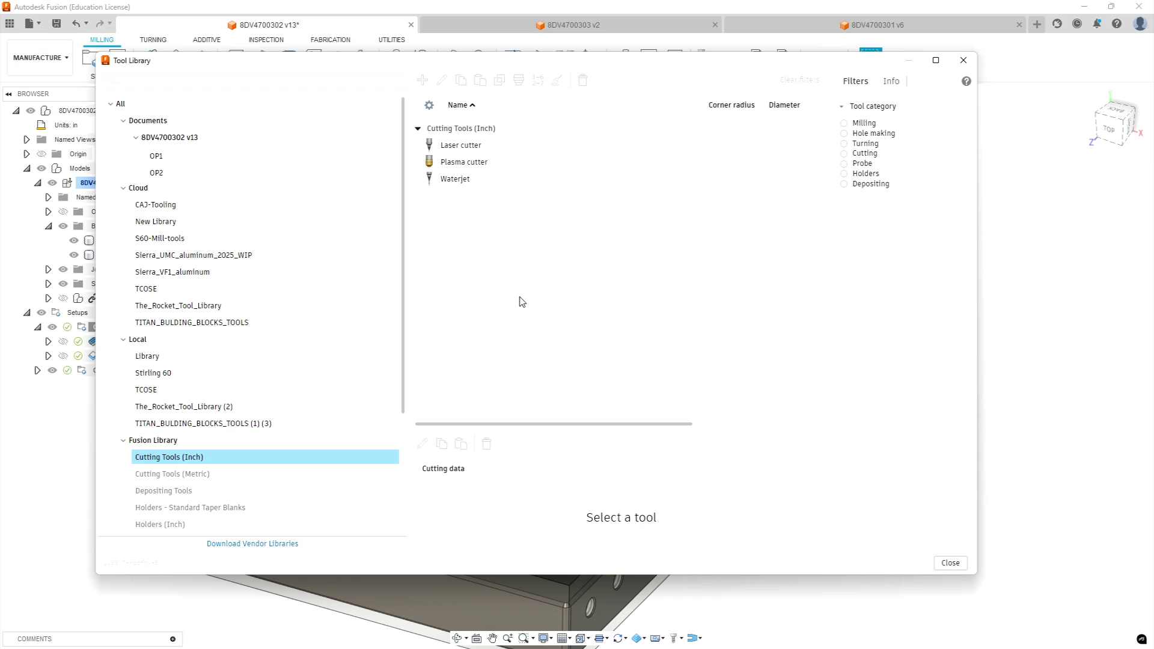
{"action": "left_click", "coordinate": [844, 123]}
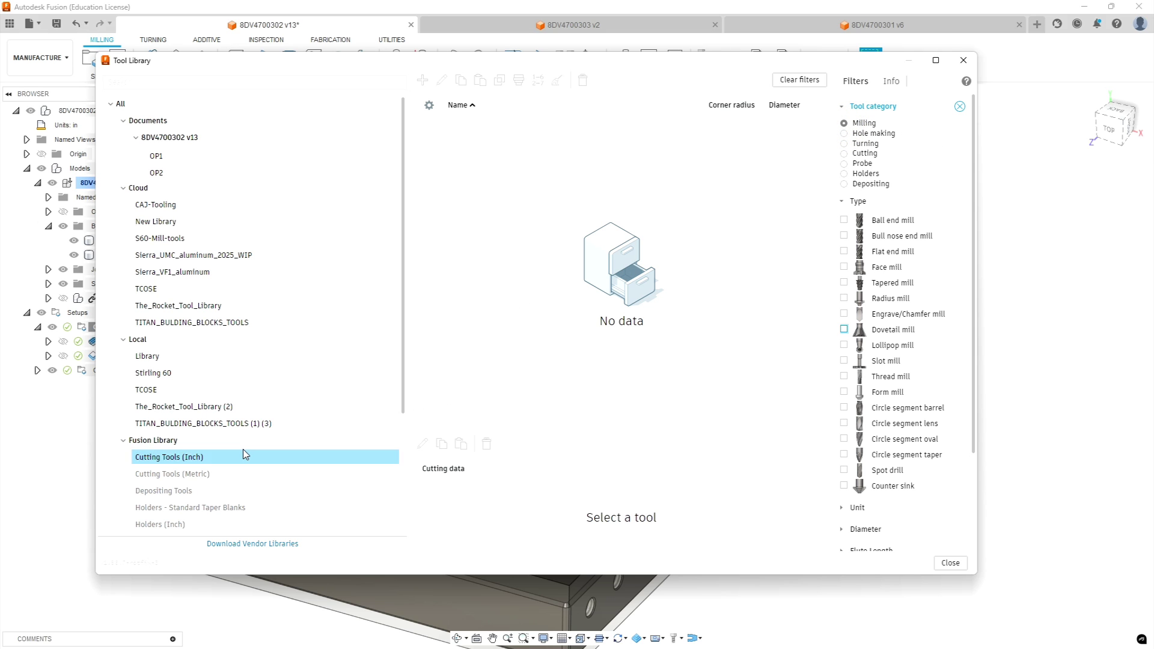
{"action": "scroll", "coordinate": [245, 455], "scroll_direction": "down", "scroll_amount": 3}
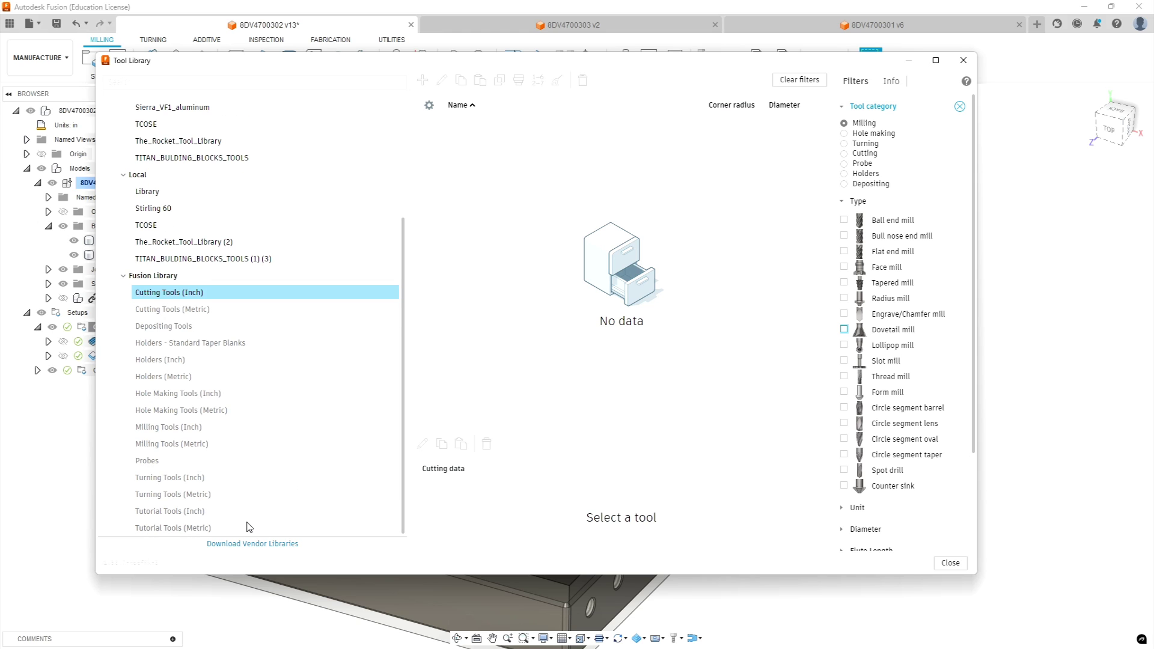
{"action": "left_click", "coordinate": [183, 428]}
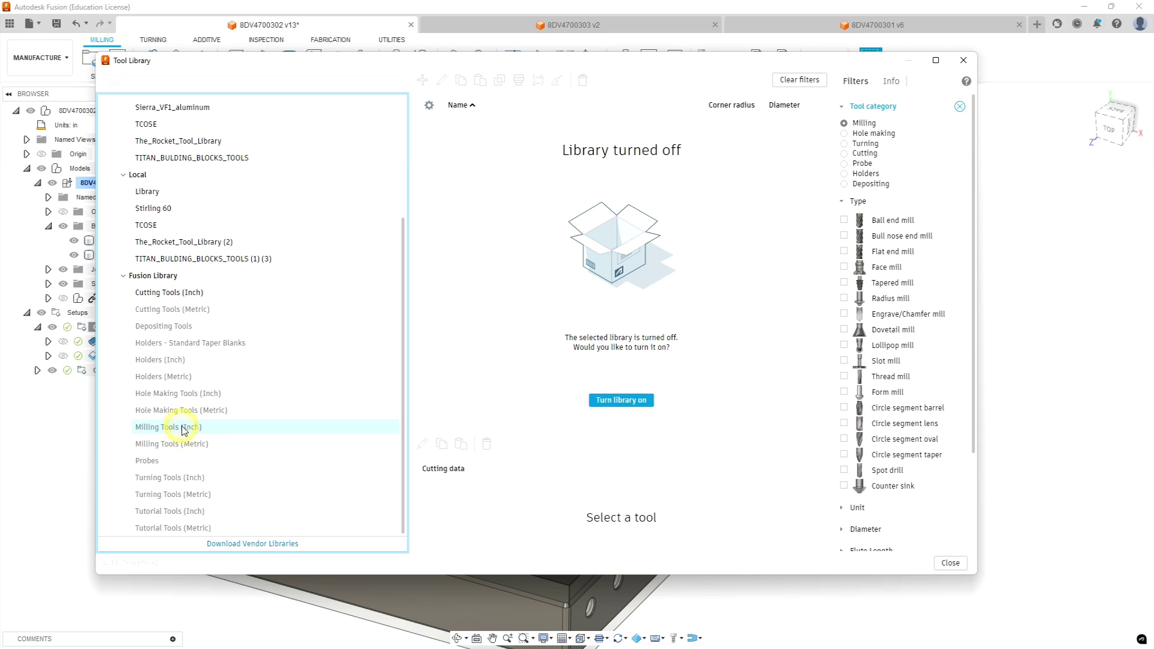
{"action": "left_click", "coordinate": [622, 399]}
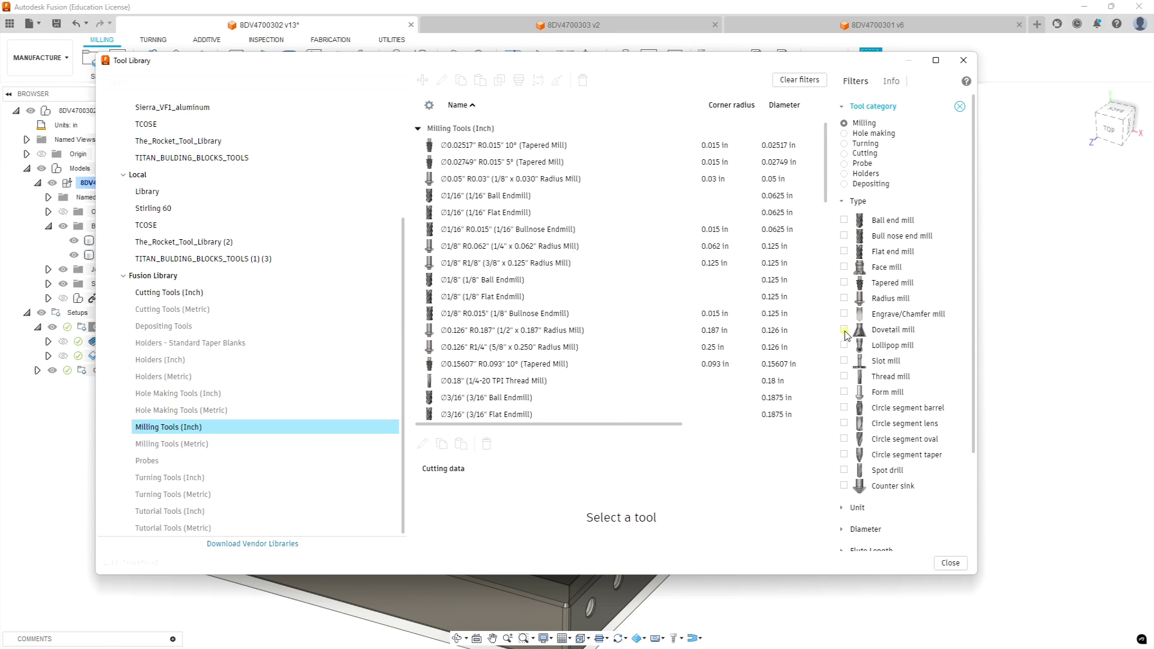
{"action": "left_click", "coordinate": [843, 330]}
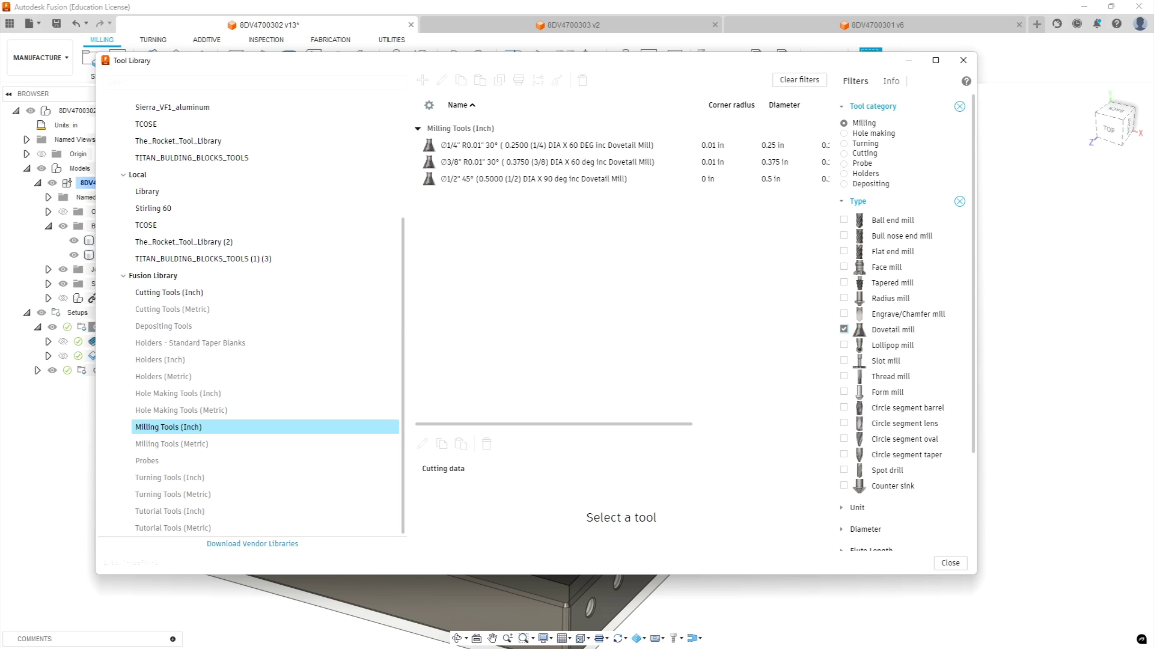
Switch to the browser and review the Harvey Tool product page for dovetail cutter 928432, including its listed dimensions
{"action": "left_click_drag", "start_coordinate": [0, 201], "coordinate": [425, 61]}
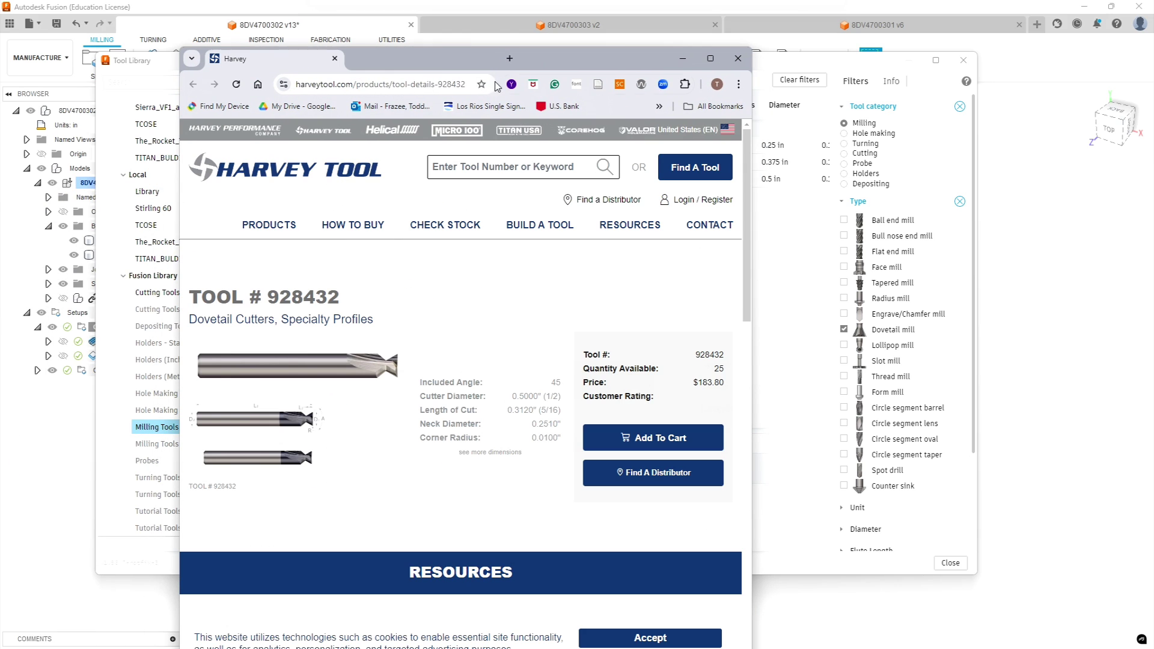
{"action": "left_click", "coordinate": [710, 58]}
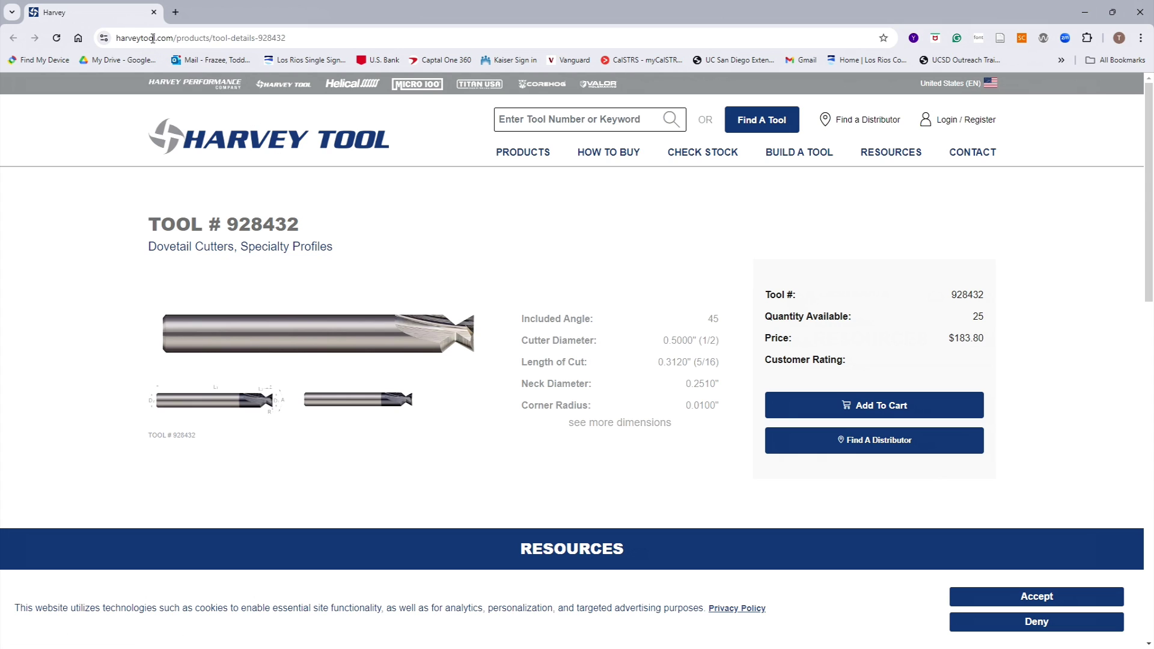
{"action": "left_click", "coordinate": [292, 37]}
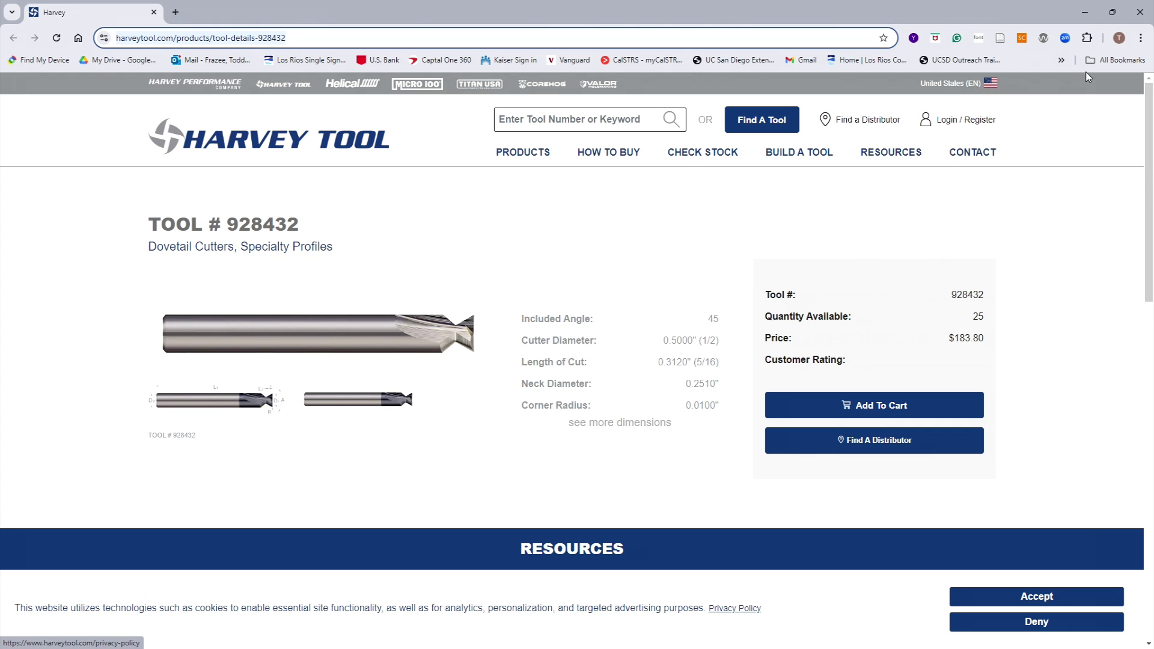
{"action": "left_click", "coordinate": [1085, 13]}
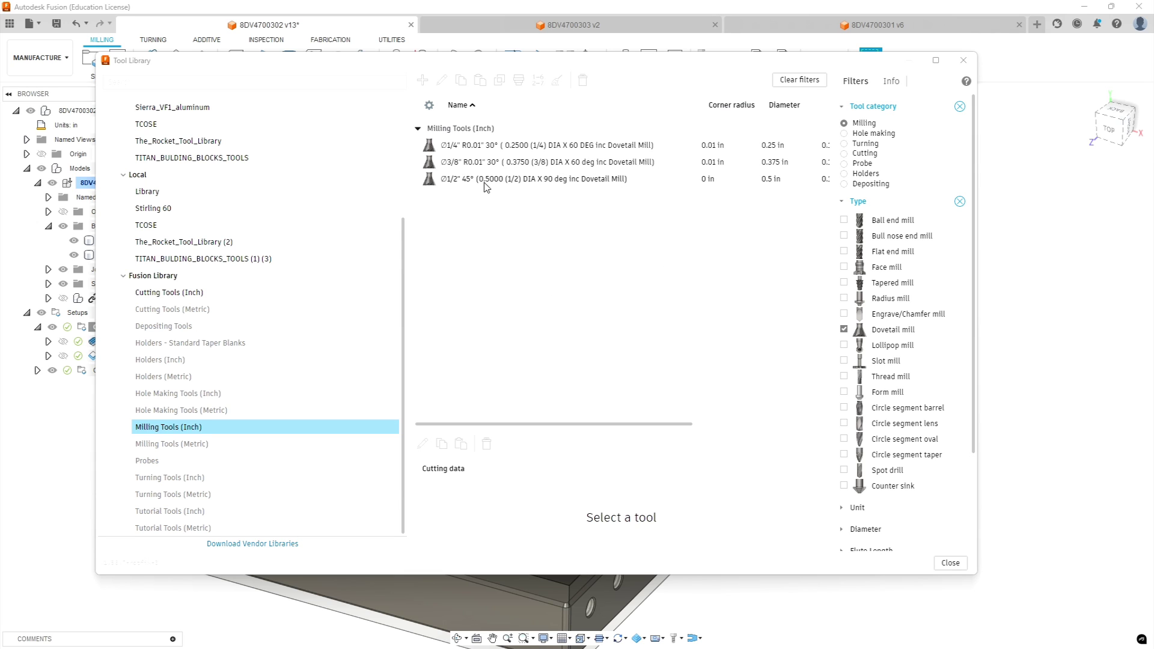
Copy the 1/2" 90-degree inclusive dovetail mill from Milling Tools (Inch) into the Sierra_VF1_aluminum library
{"action": "left_click", "coordinate": [452, 180]}
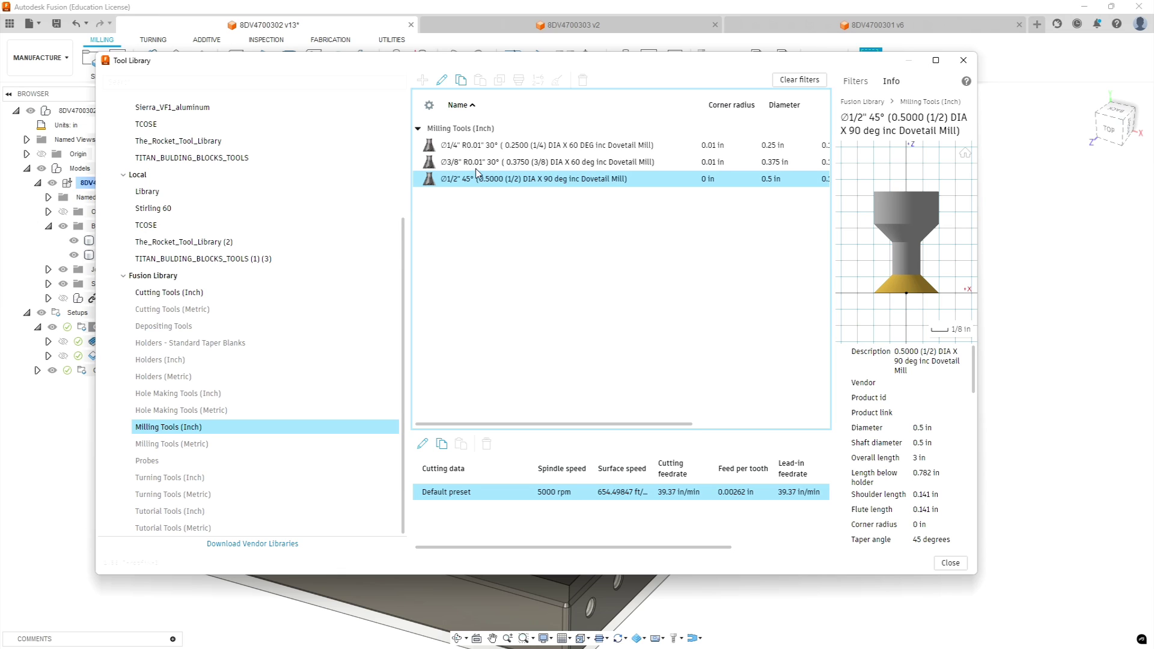
{"action": "left_click", "coordinate": [461, 80]}
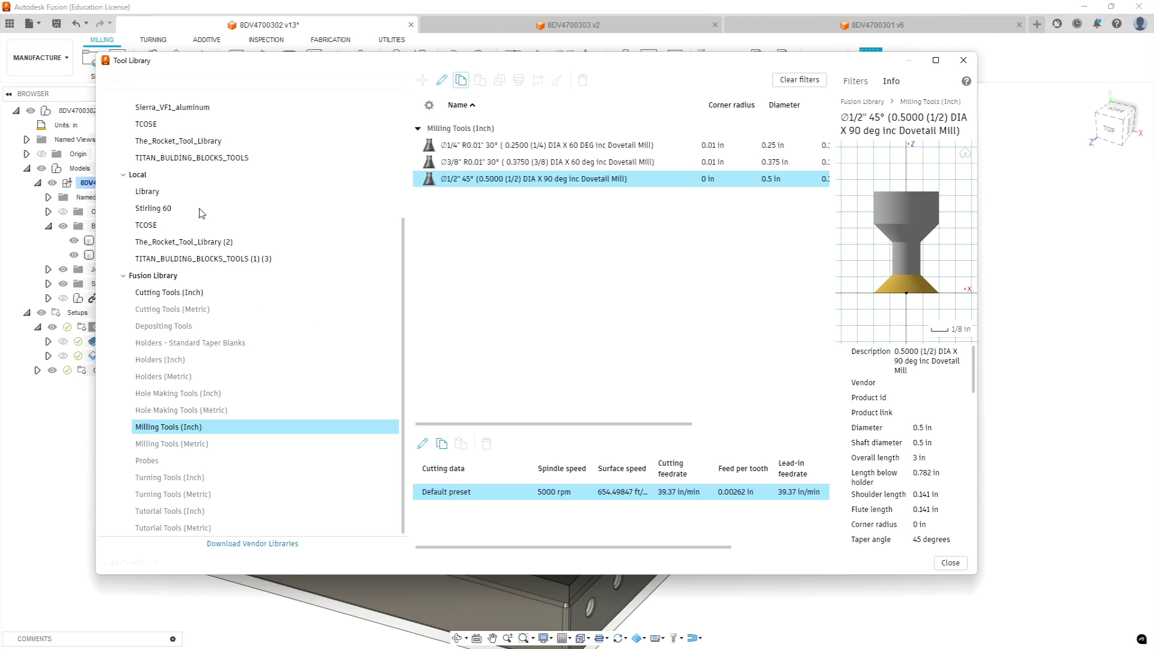
{"action": "scroll", "coordinate": [220, 241], "scroll_direction": "up", "scroll_amount": 1}
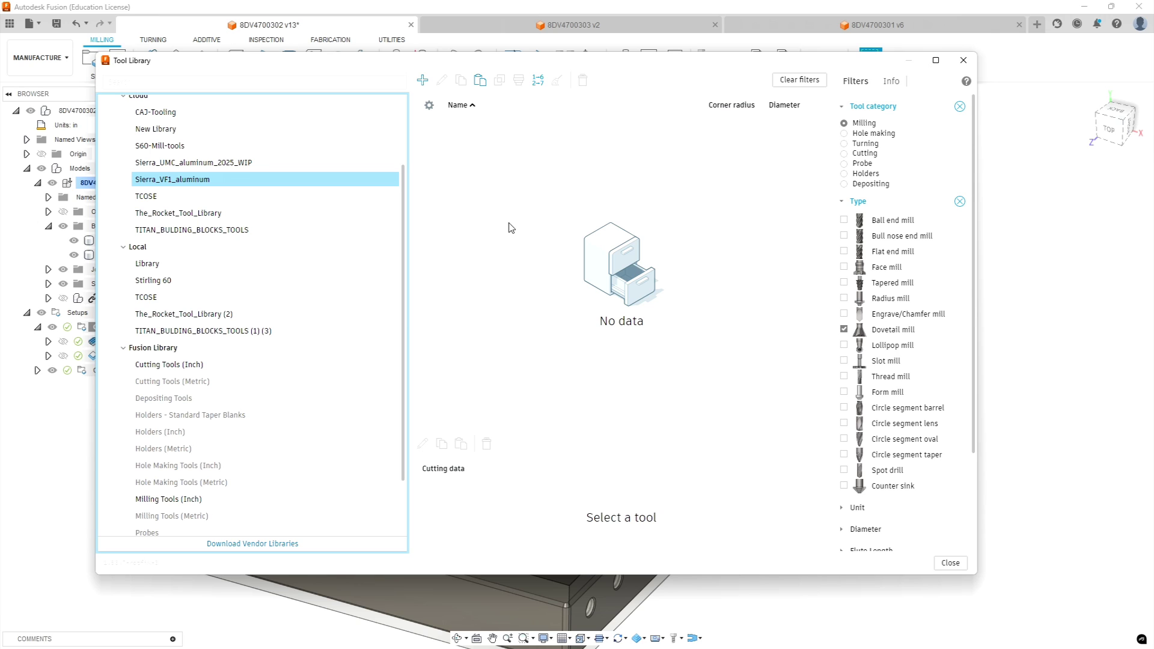
{"action": "double_click", "coordinate": [193, 178]}
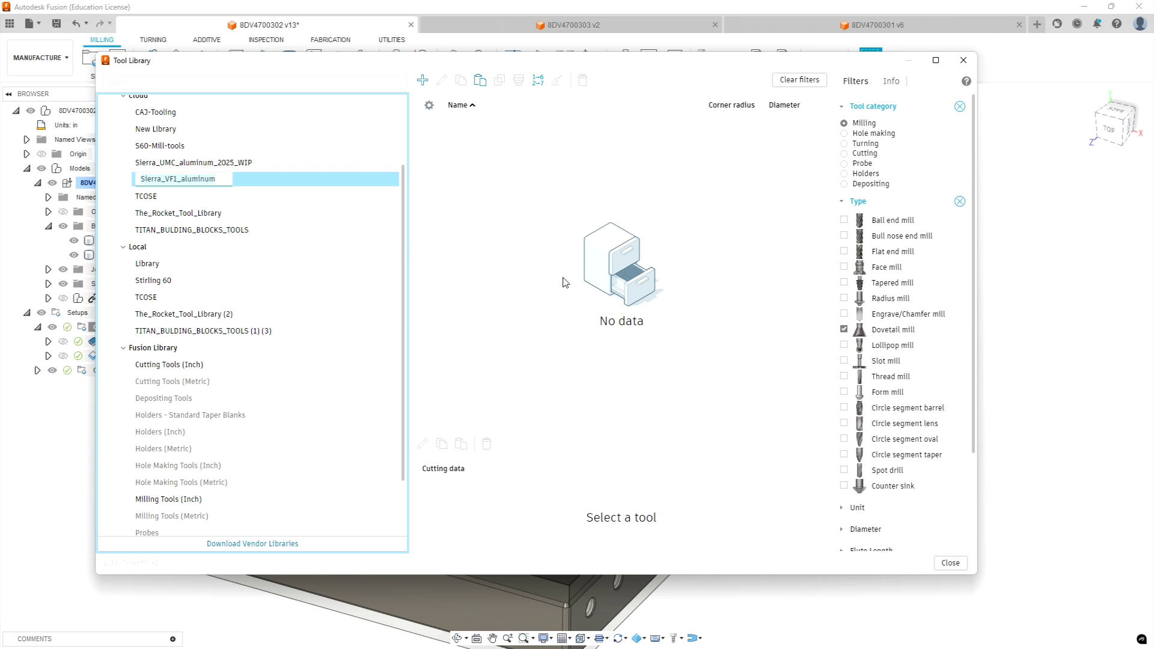
{"action": "right_click", "coordinate": [548, 216]}
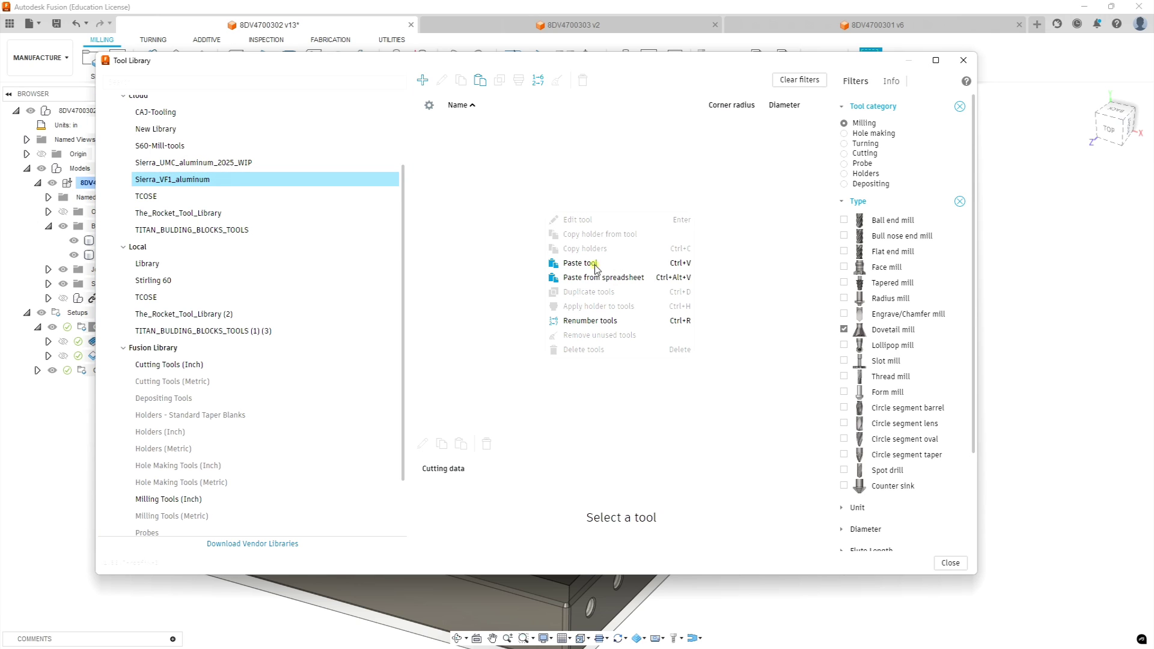
{"action": "left_click", "coordinate": [581, 263]}
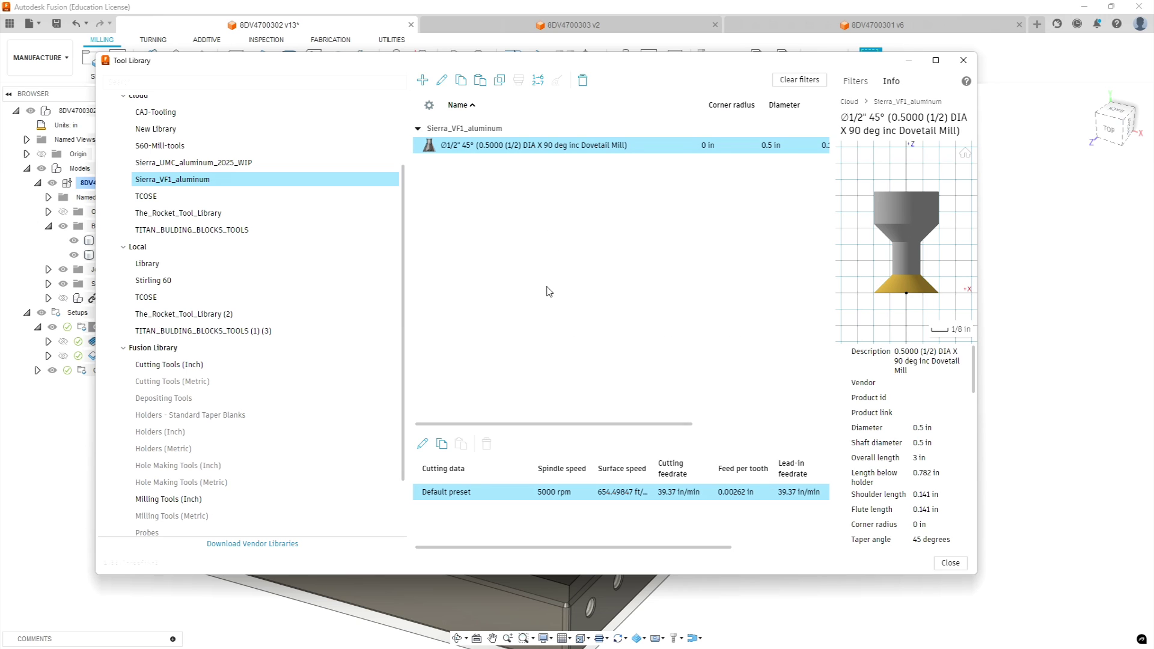
Edit the copied dovetail mill, setting its vendor to Harvey Tool and its product ID to 928432 from the Harvey product page
{"action": "right_click", "coordinate": [499, 148]}
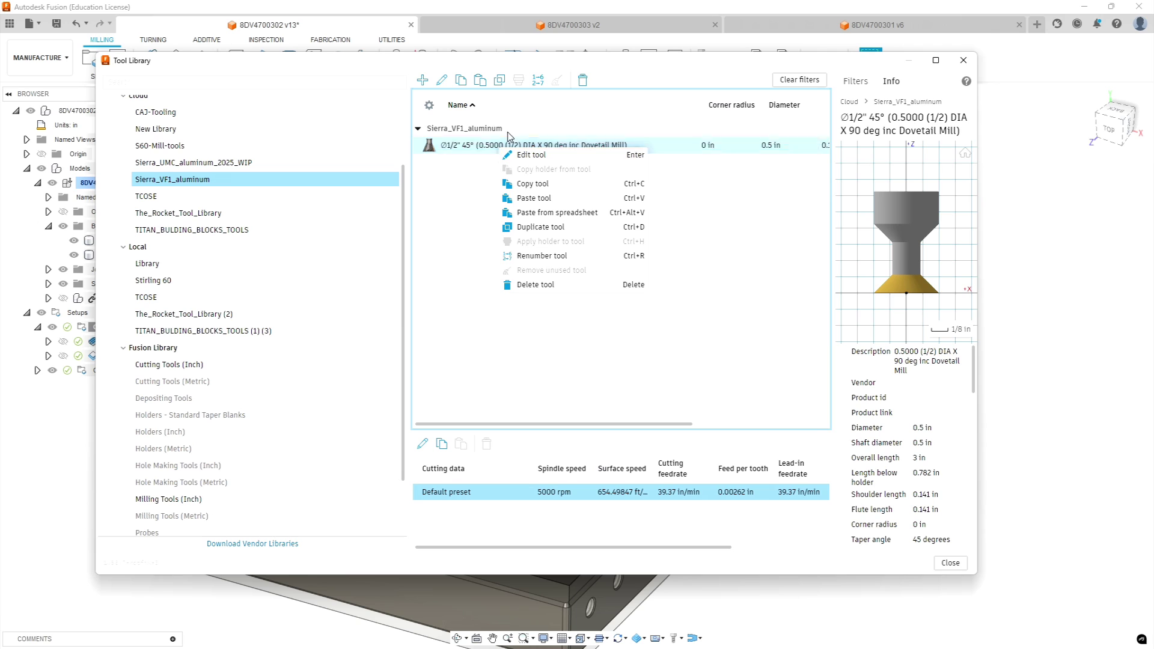
{"action": "left_click", "coordinate": [534, 154]}
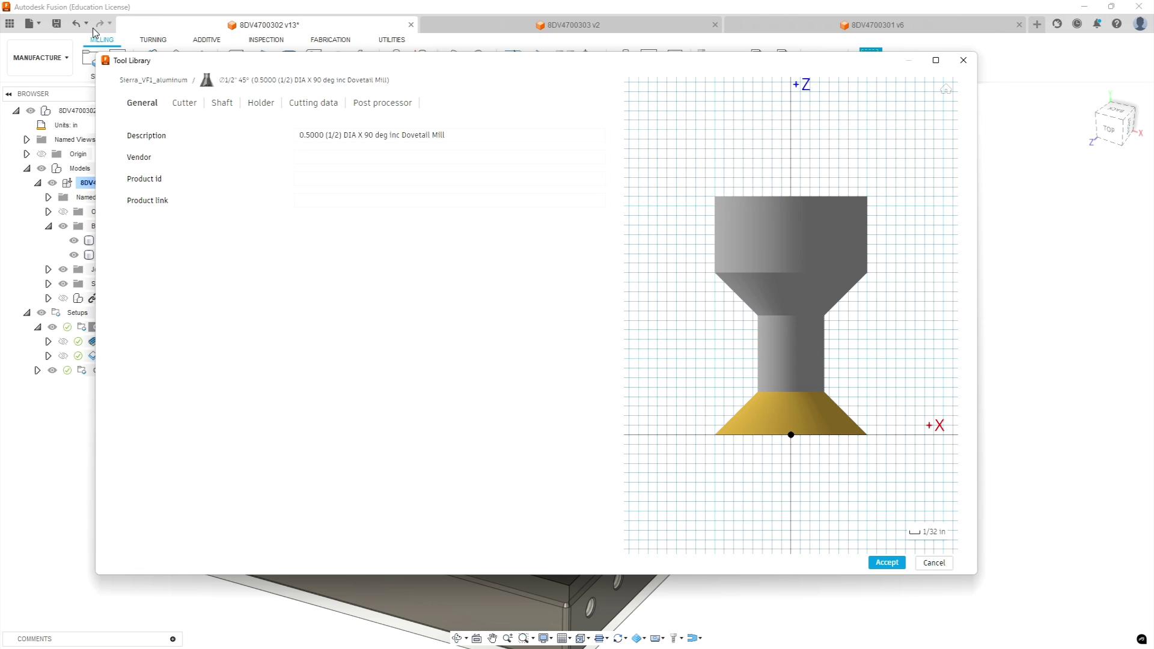
{"action": "left_click", "coordinate": [313, 158]}
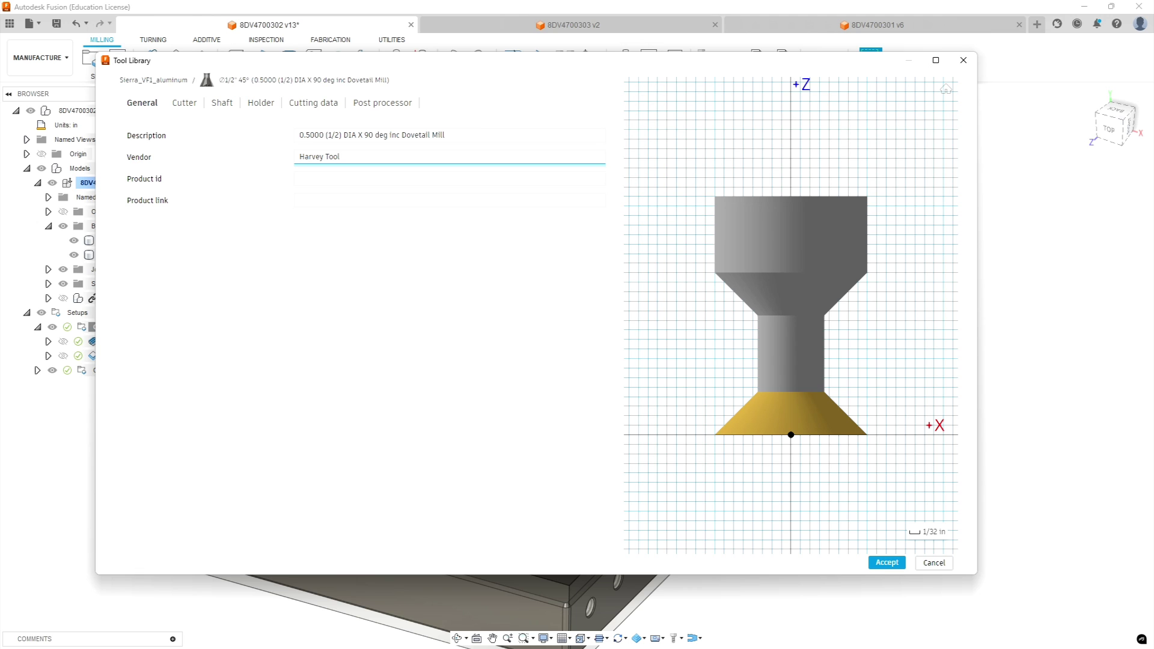
{"action": "key", "text": "alt+Tab"}
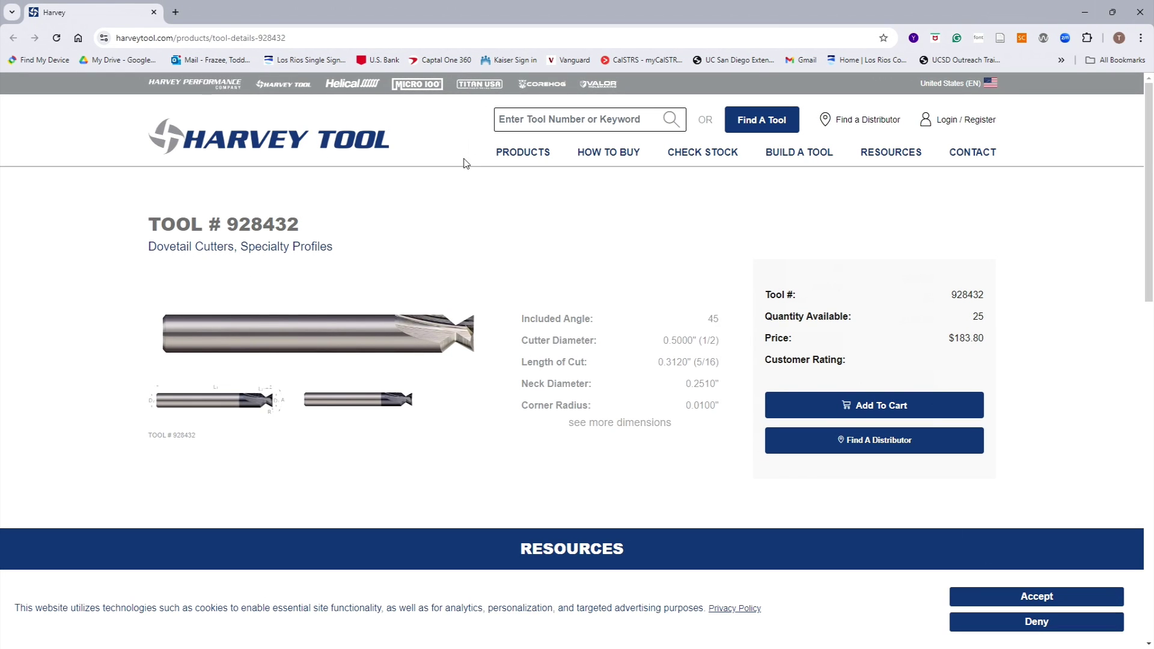
{"action": "left_click_drag", "start_coordinate": [314, 224], "coordinate": [225, 224]}
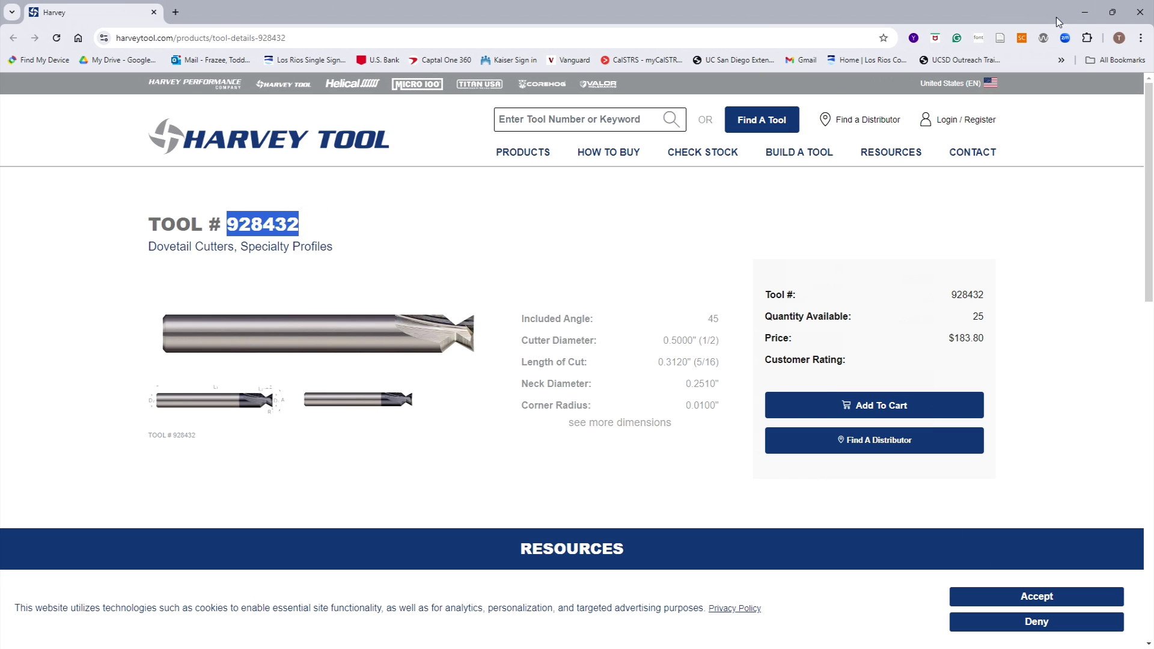
{"action": "left_click", "coordinate": [1087, 11]}
{"action": "left_click", "coordinate": [322, 176]}
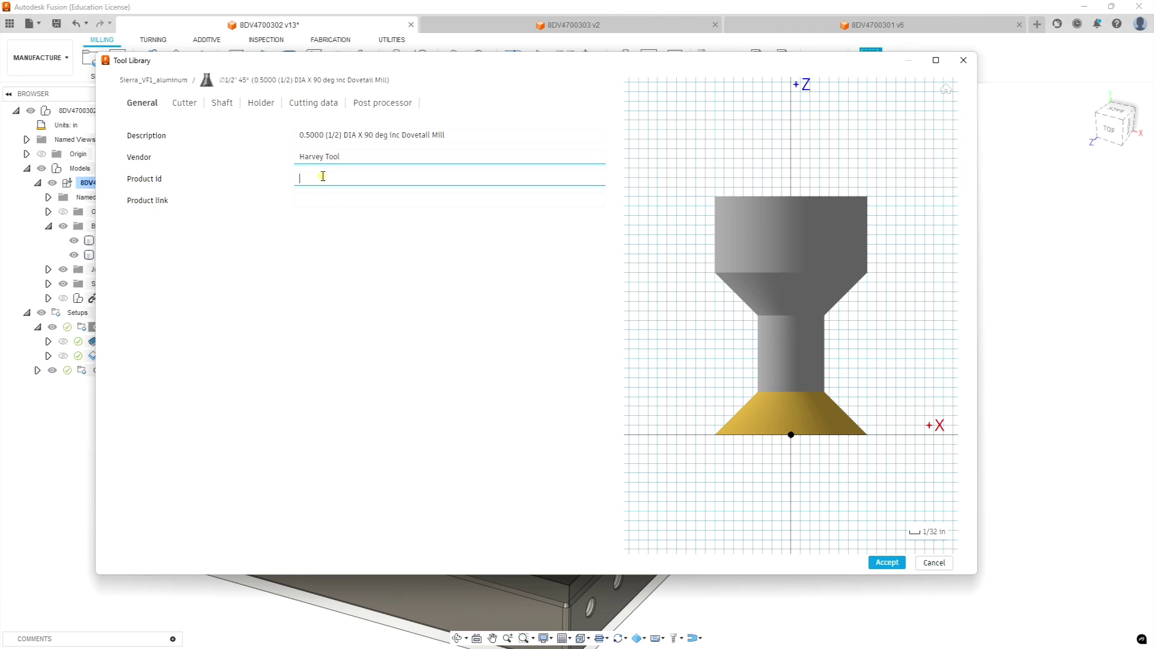
{"action": "key", "text": "ctrl+v"}
{"action": "left_click", "coordinate": [313, 199]}
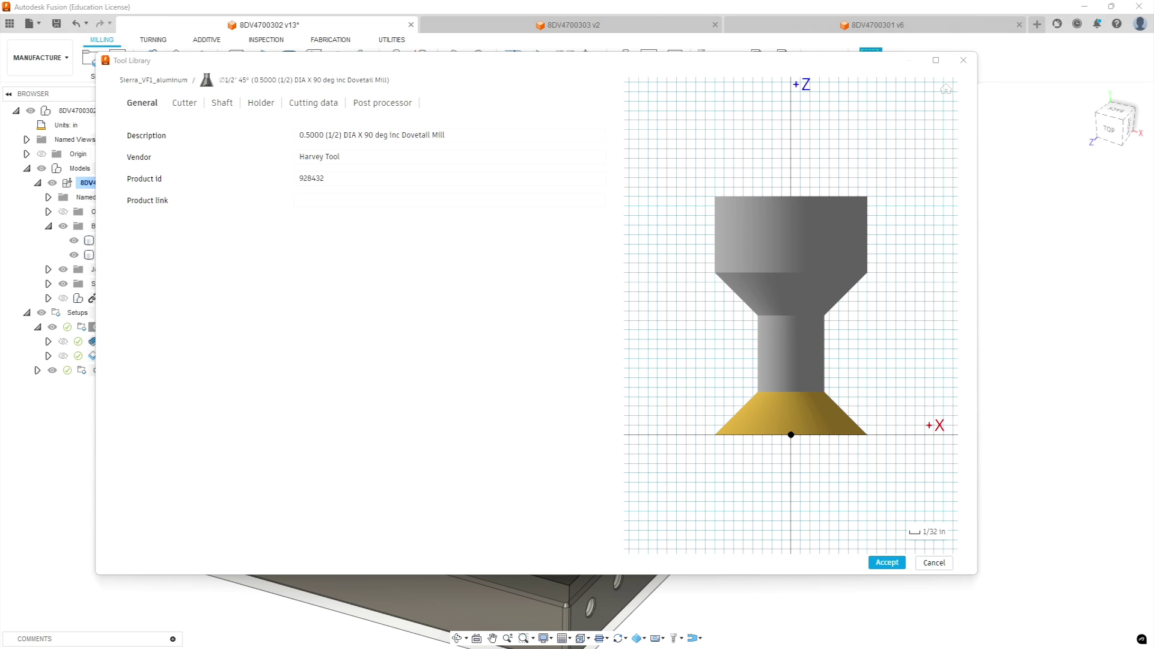
{"action": "key", "text": "alt+Tab"}
{"action": "left_click", "coordinate": [425, 238]}
{"action": "left_click", "coordinate": [293, 37]}
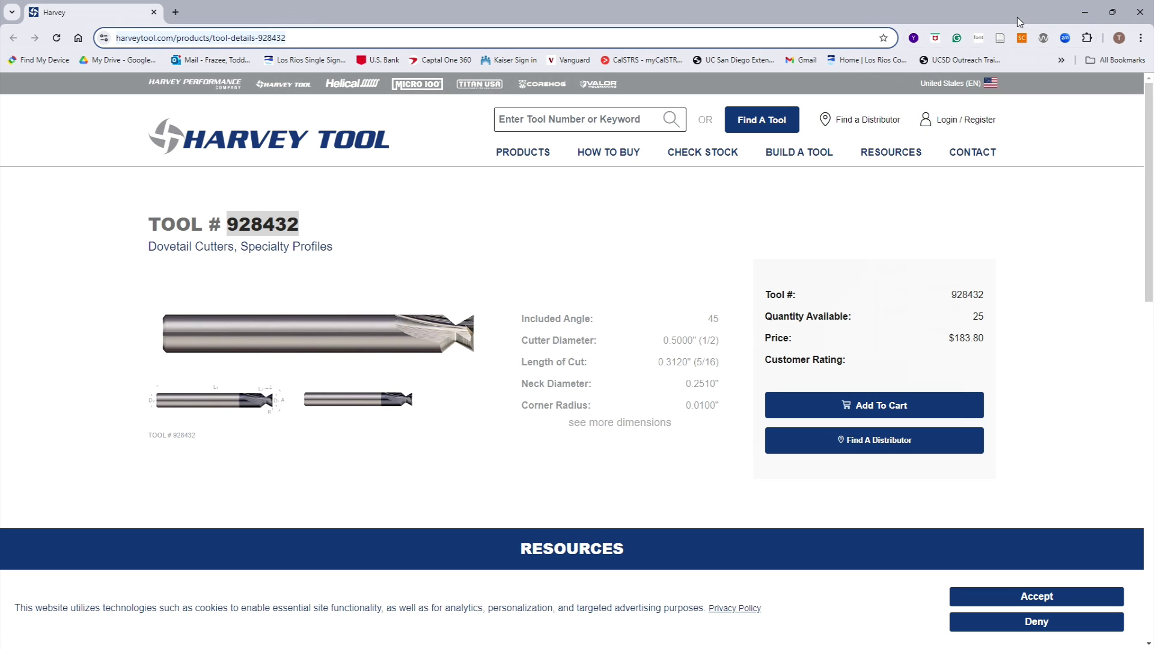
{"action": "left_click", "coordinate": [1085, 12]}
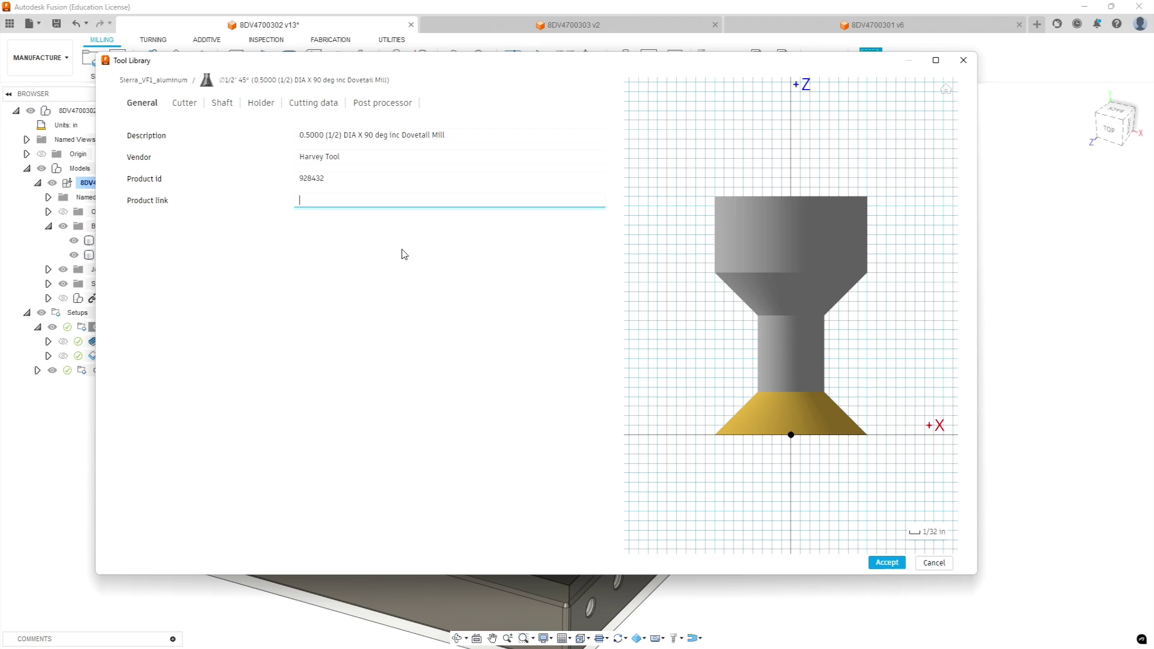
{"action": "key", "text": "ctrl+v"}
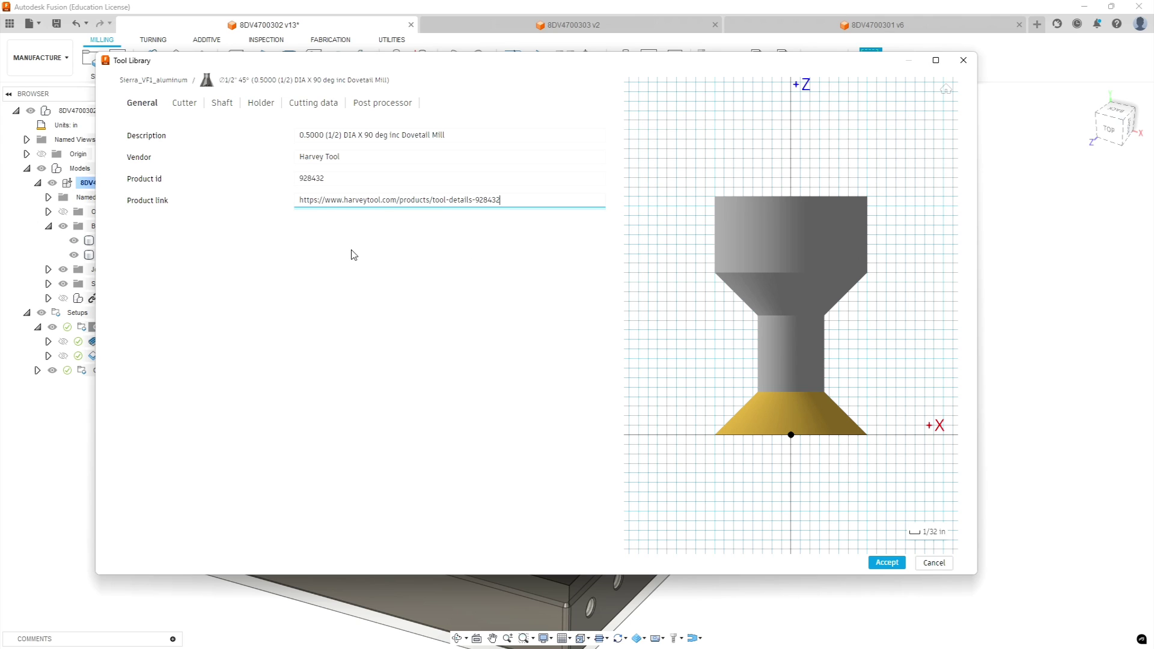